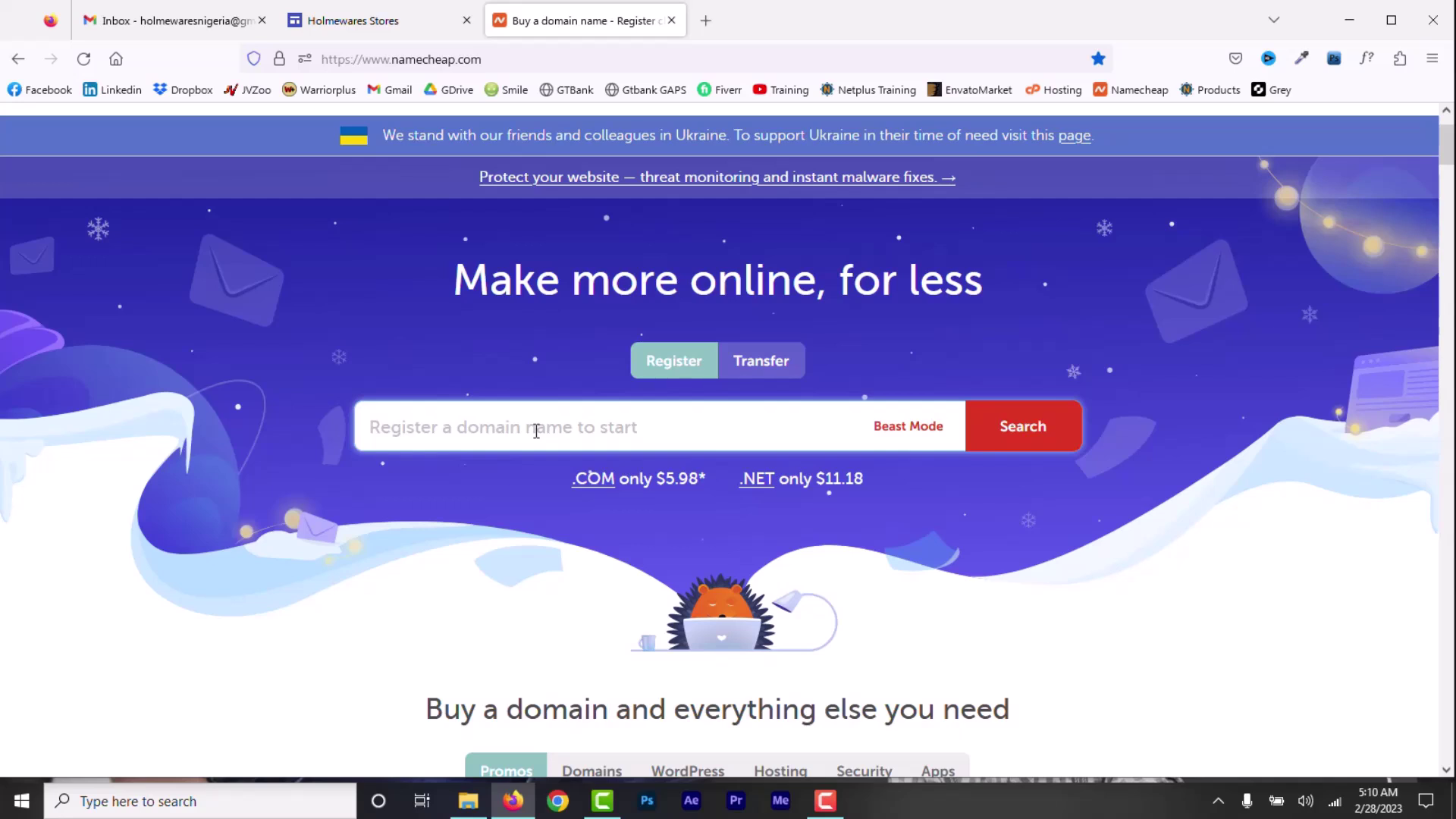
- Search Namecheap for holmewares.com, which shows as available at $9.58/yr
{"action": "left_click", "coordinate": [541, 430]}
{"action": "type", "text": "holme"}
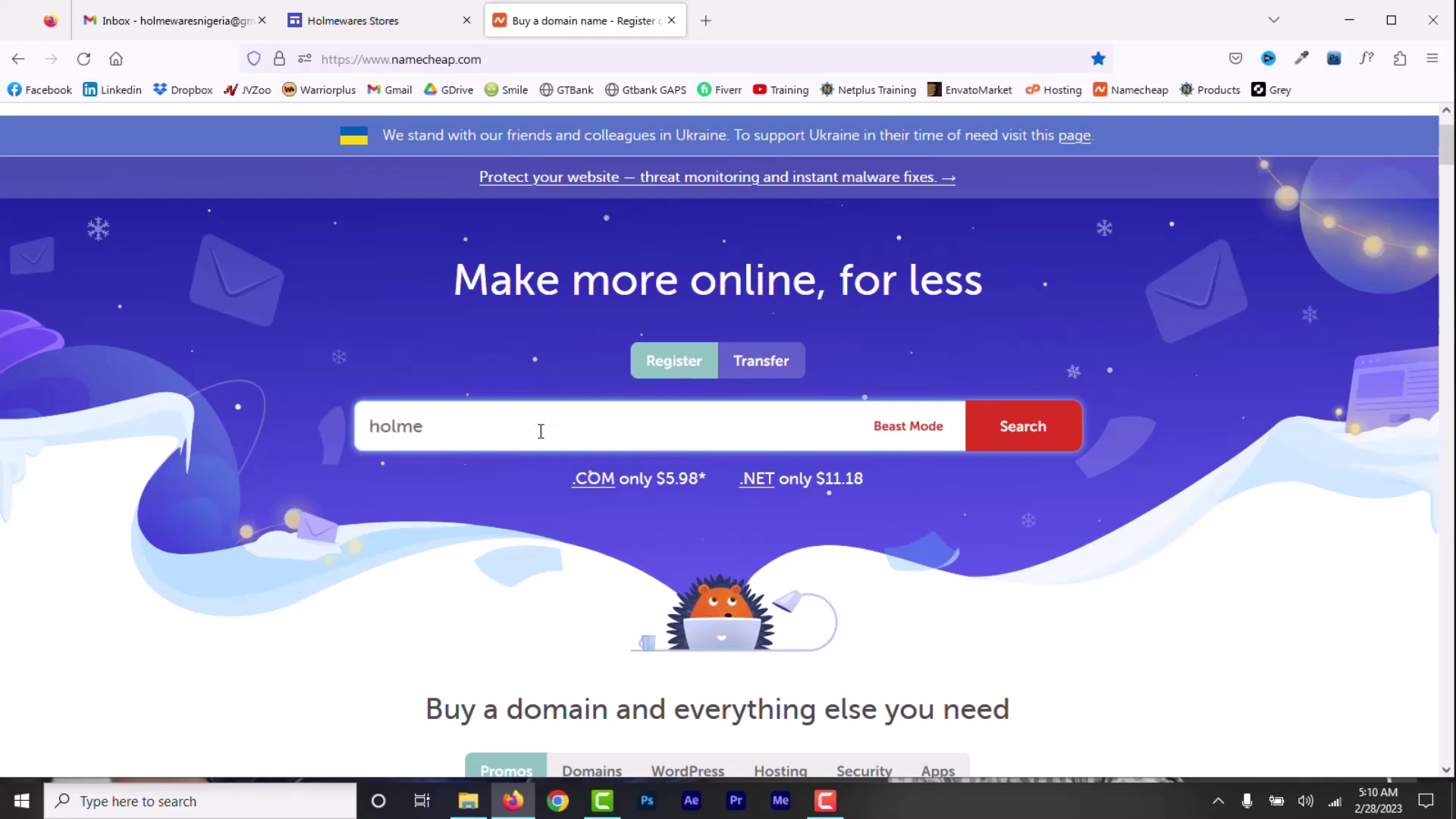
{"action": "type", "text": "wares.c"}
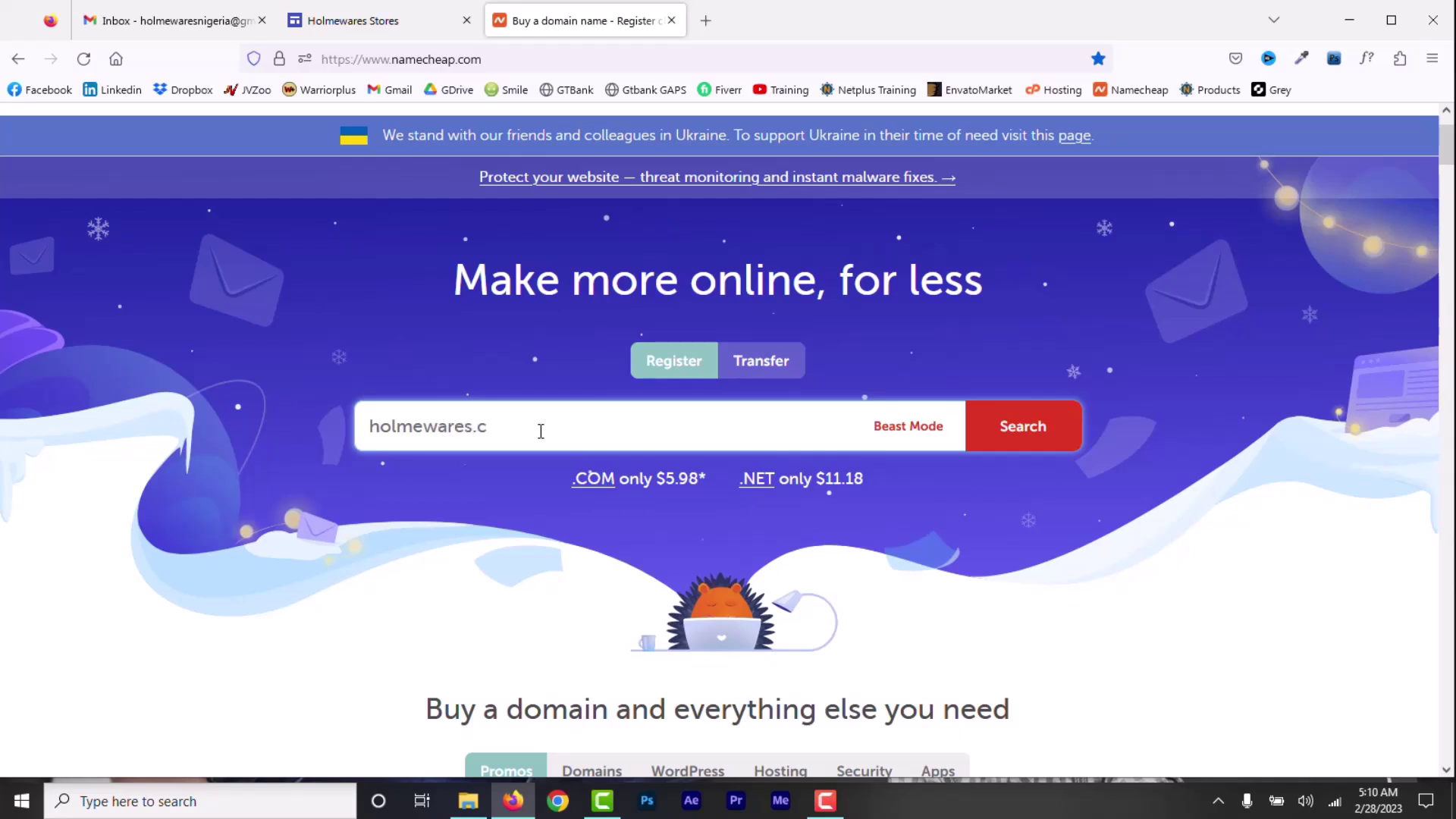
{"action": "type", "text": "om"}
{"action": "key", "text": "Return"}
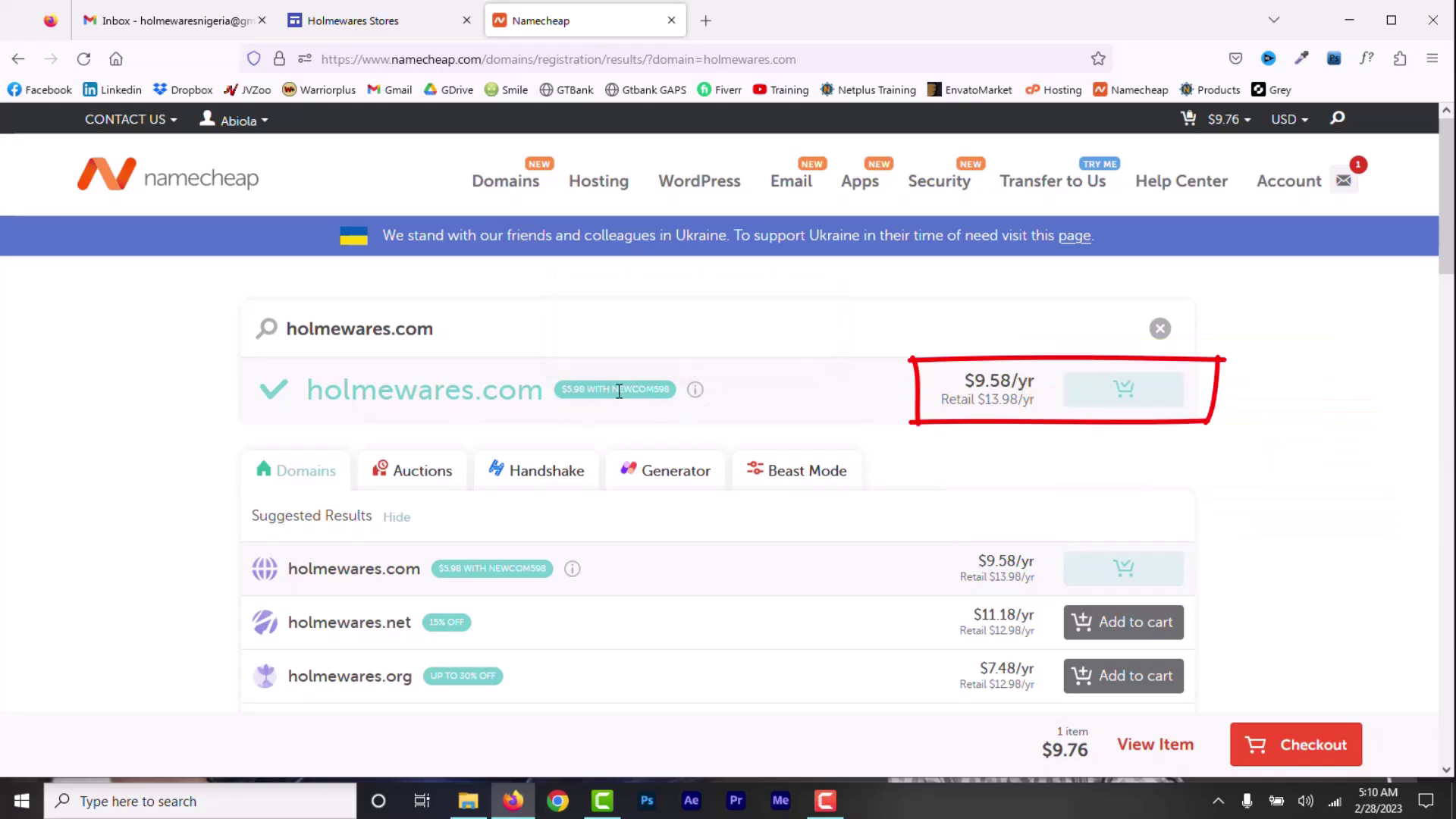
{"action": "mouse_move", "coordinate": [695, 389]}
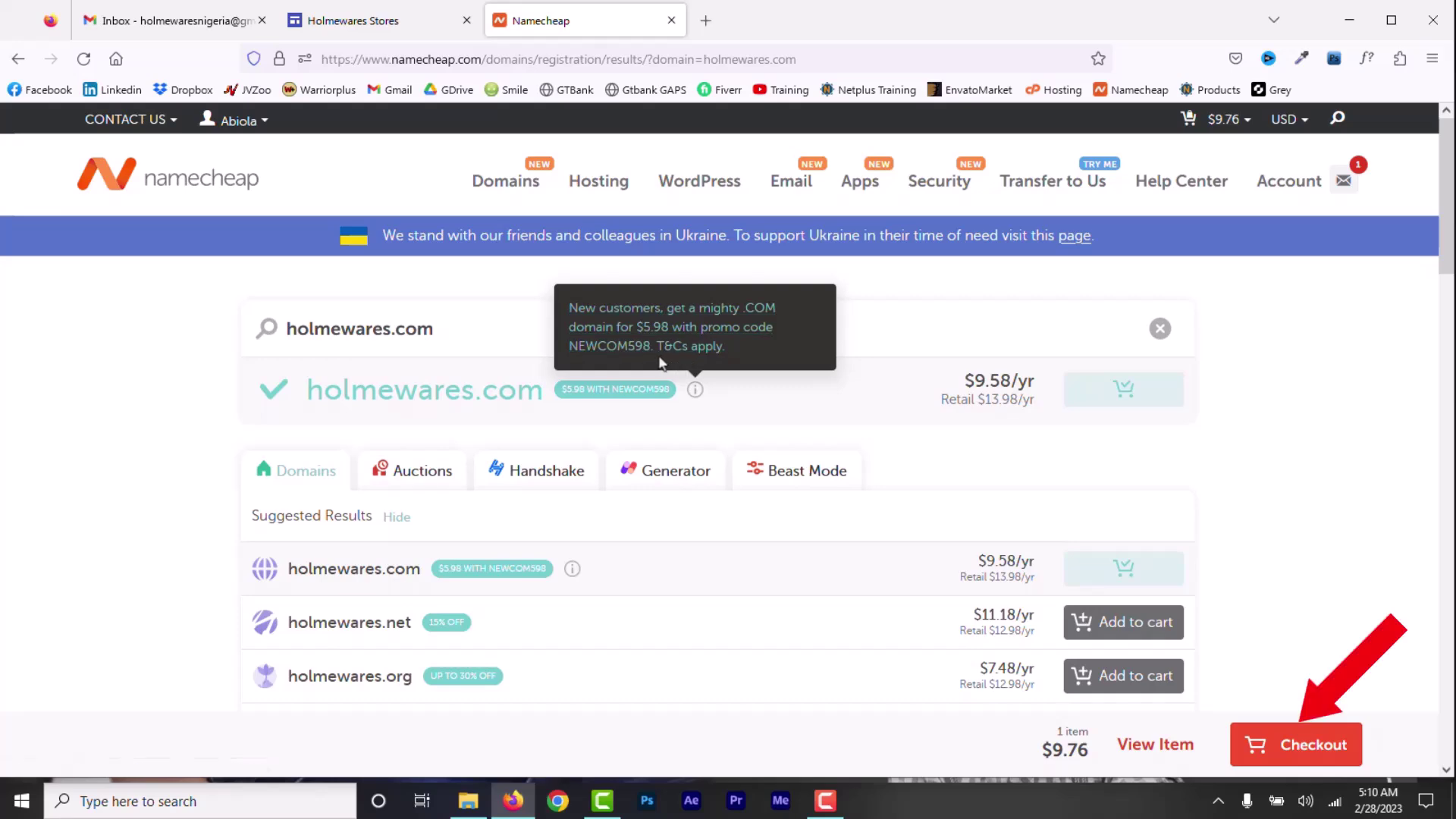
- Check out holmewares.com with promo code FEBDMNS, then confirm the order and pay $9.56
{"action": "left_click", "coordinate": [1149, 747]}
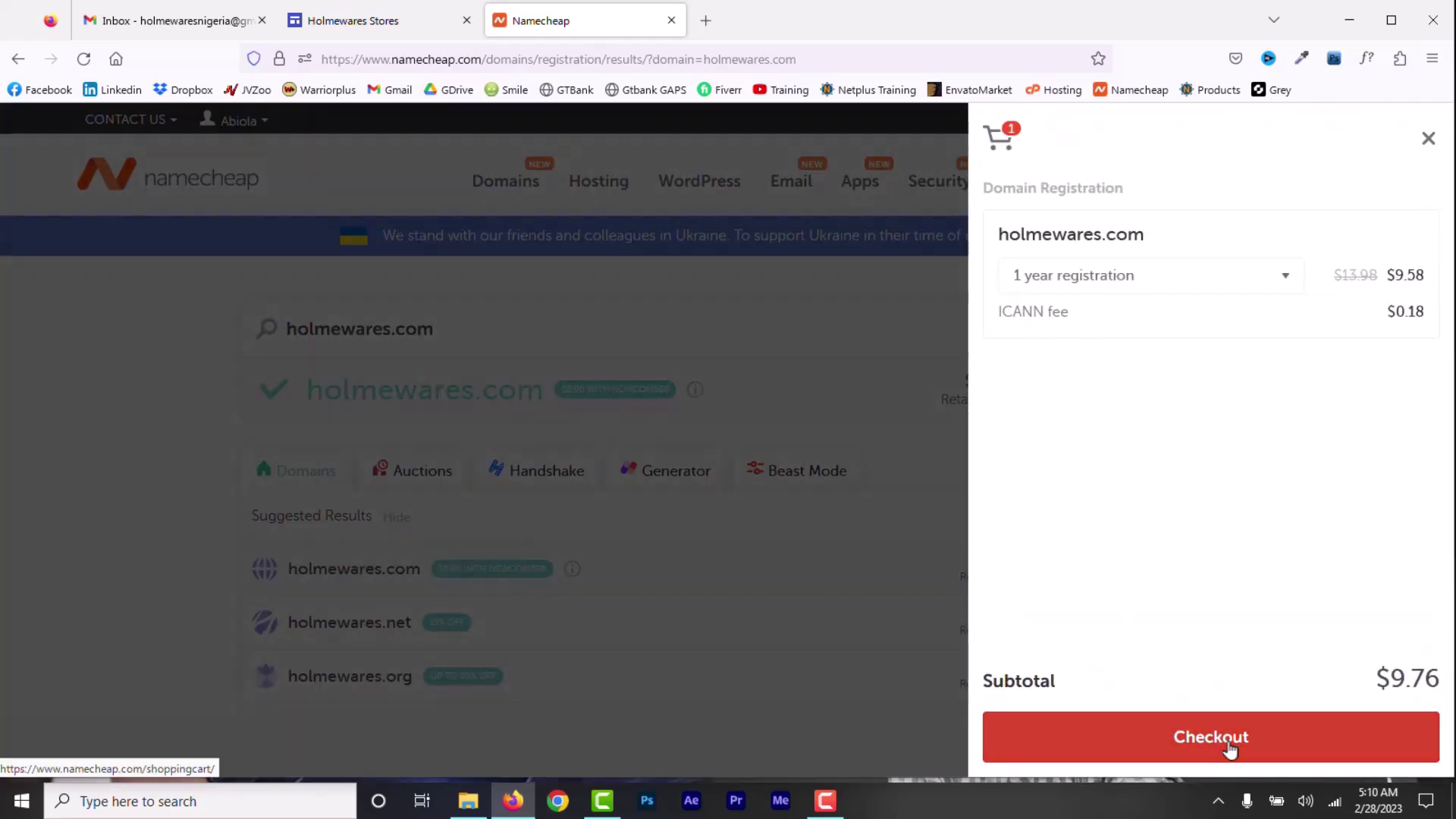
{"action": "left_click", "coordinate": [1229, 747]}
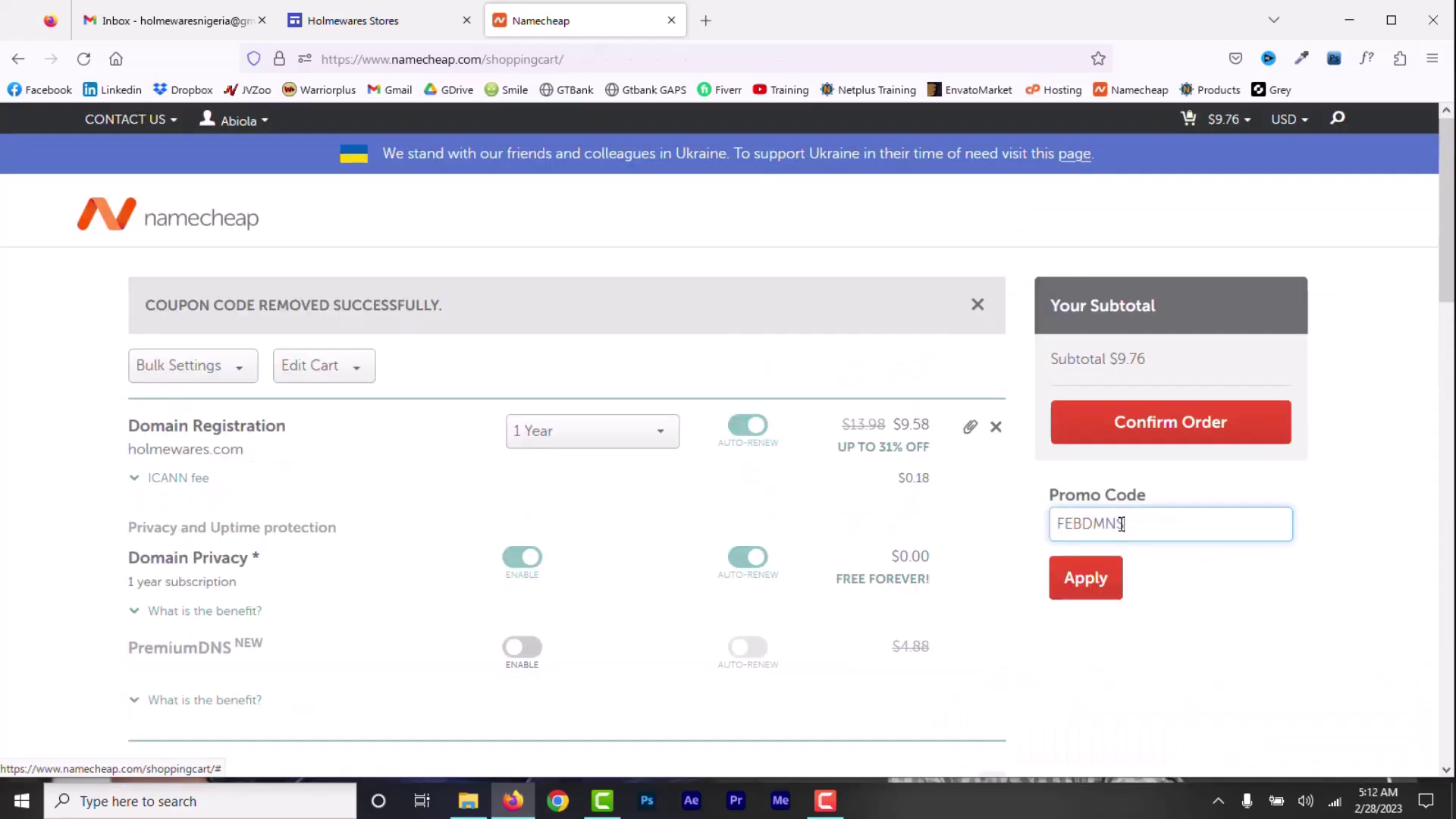
{"action": "left_click", "coordinate": [1094, 594]}
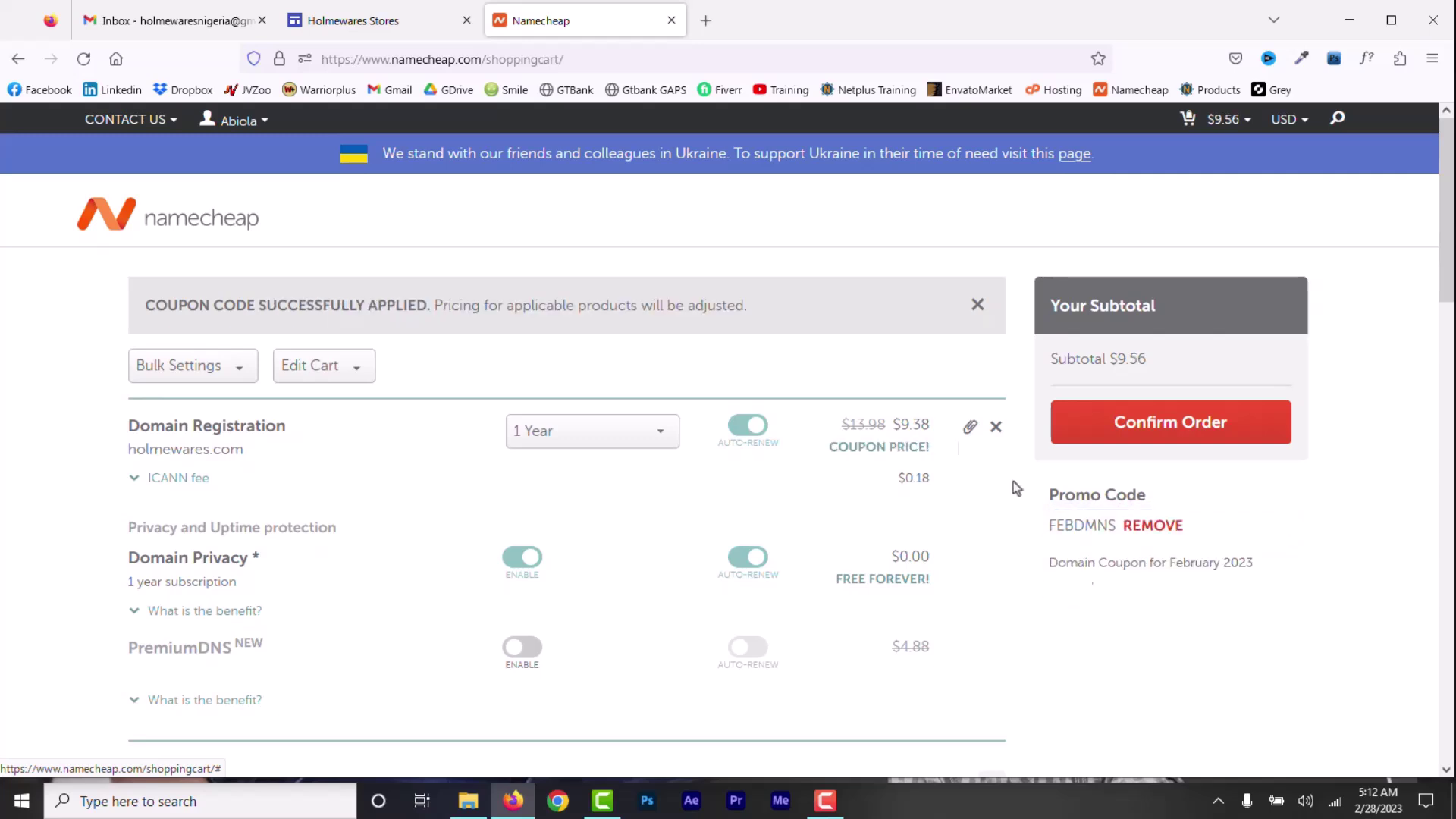
{"action": "left_click", "coordinate": [1179, 409]}
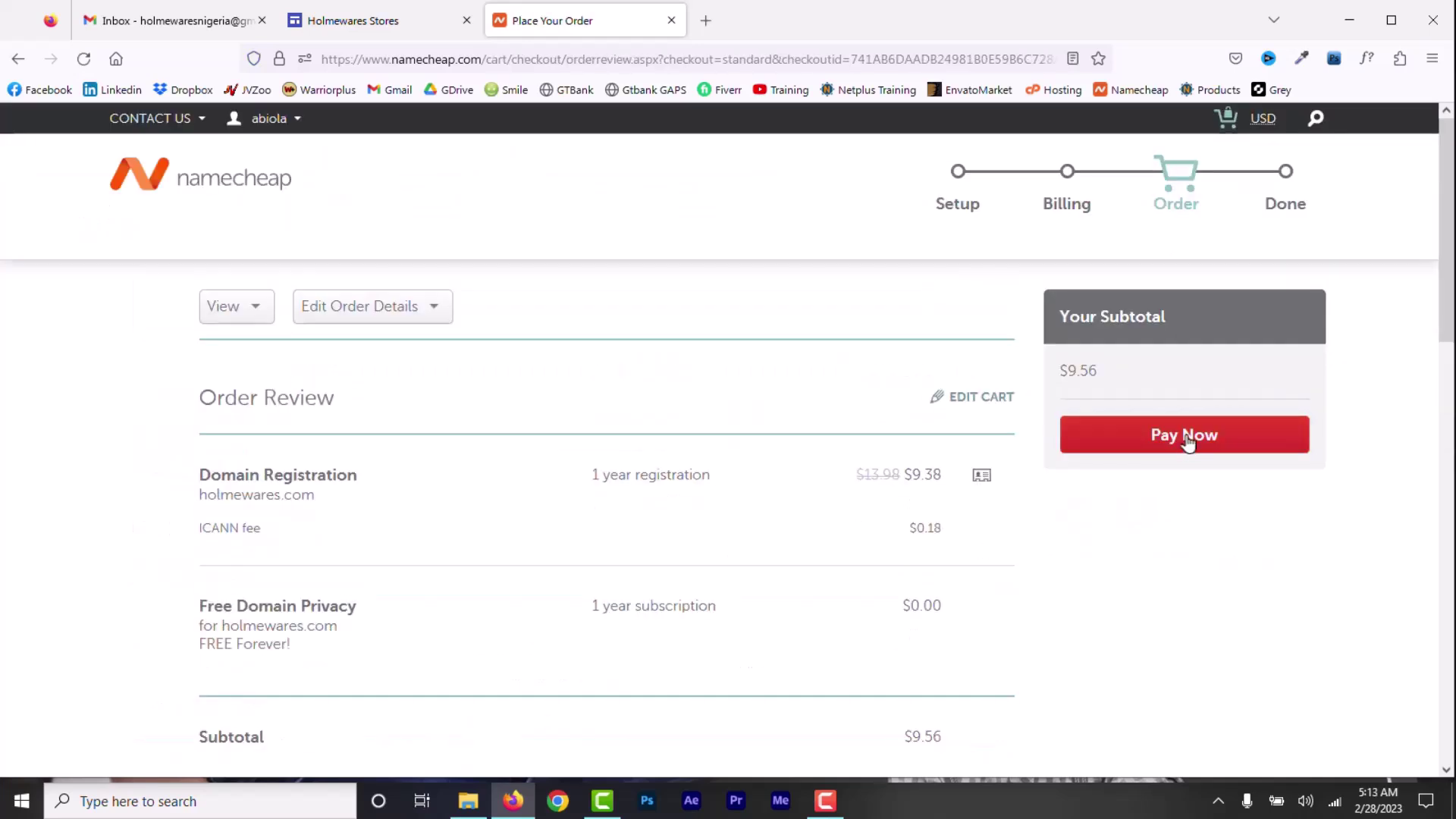
{"action": "left_click", "coordinate": [1188, 439]}
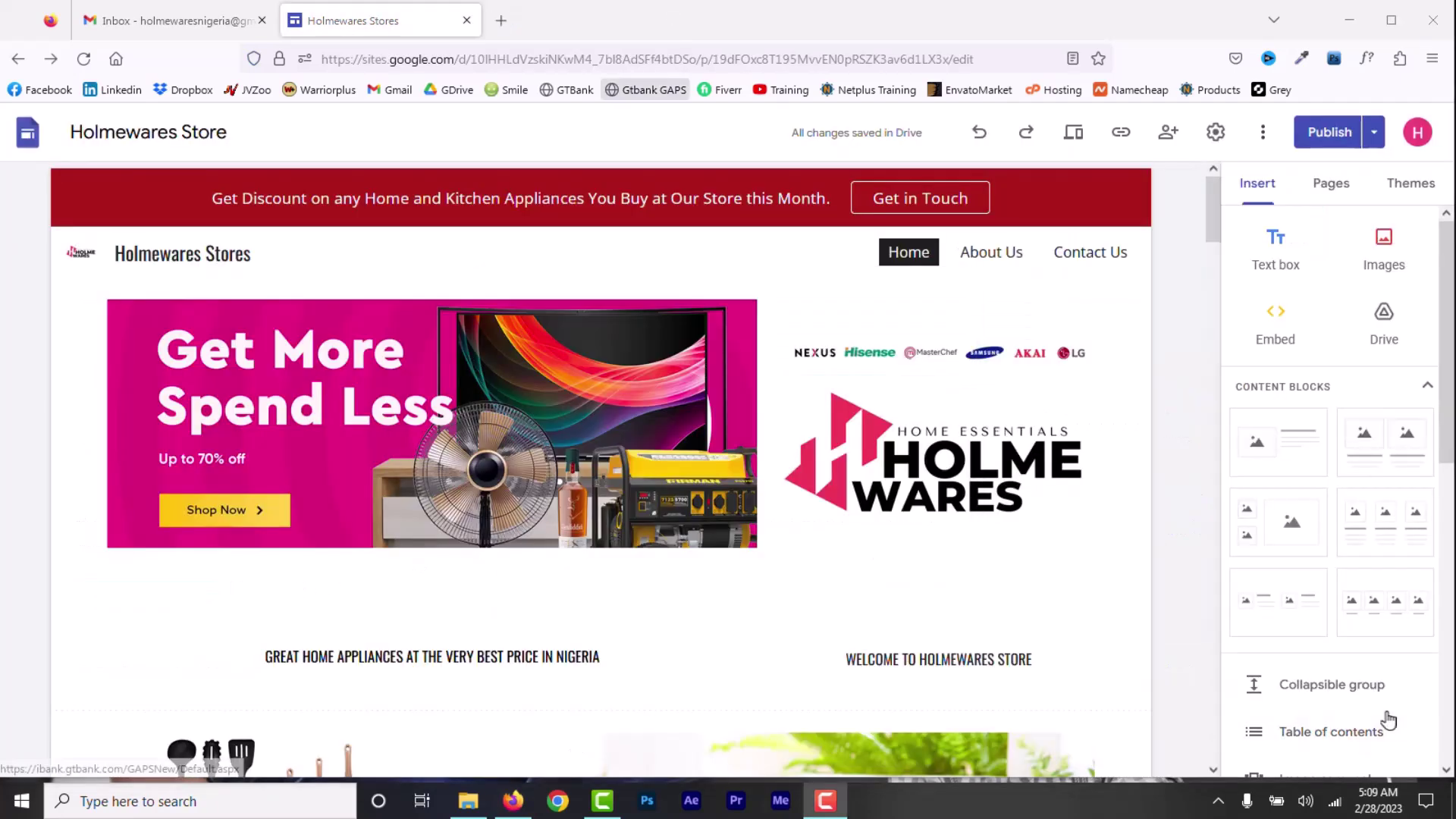
{"action": "left_click", "coordinate": [1217, 135]}
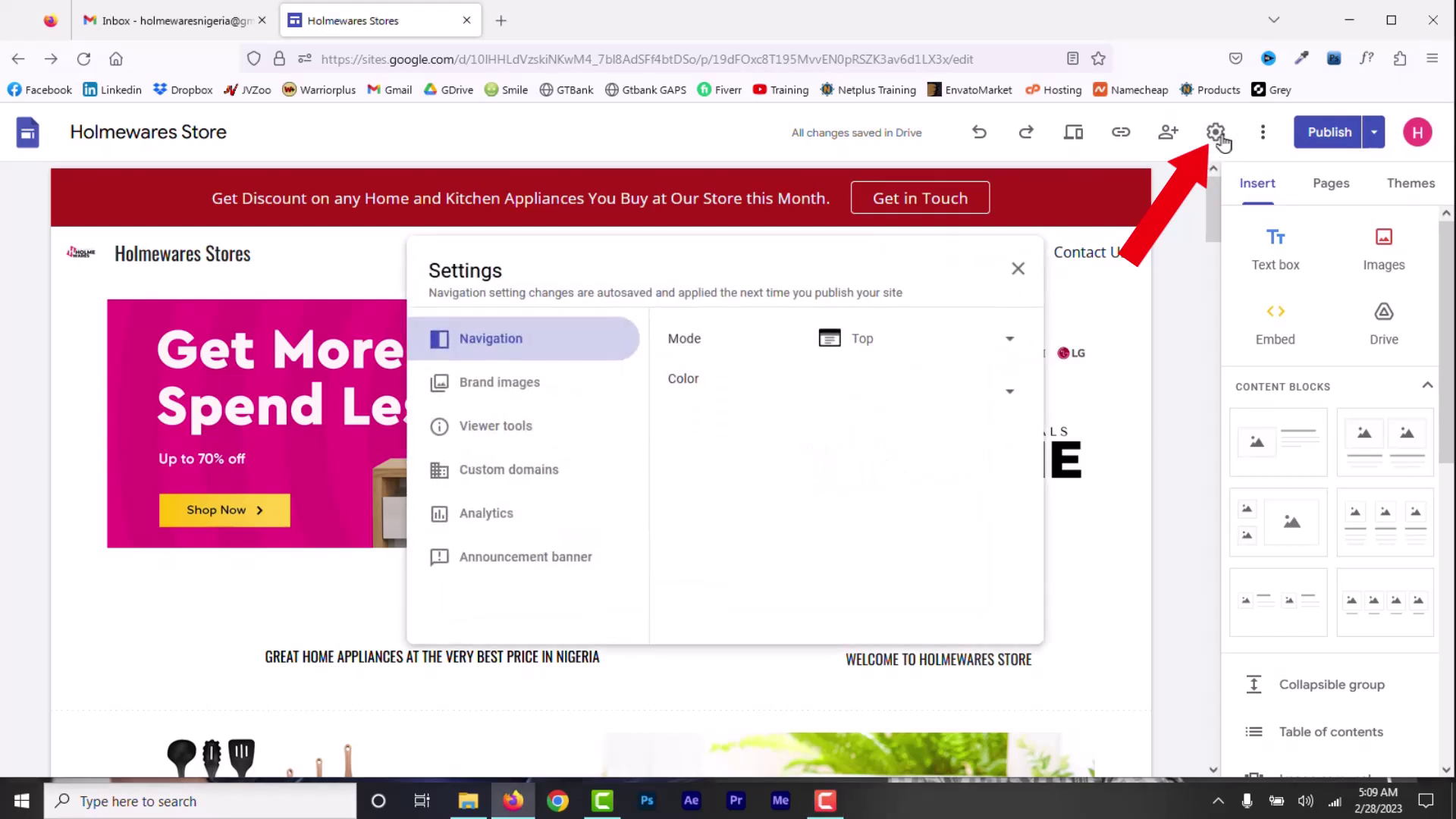
{"action": "left_click", "coordinate": [513, 478]}
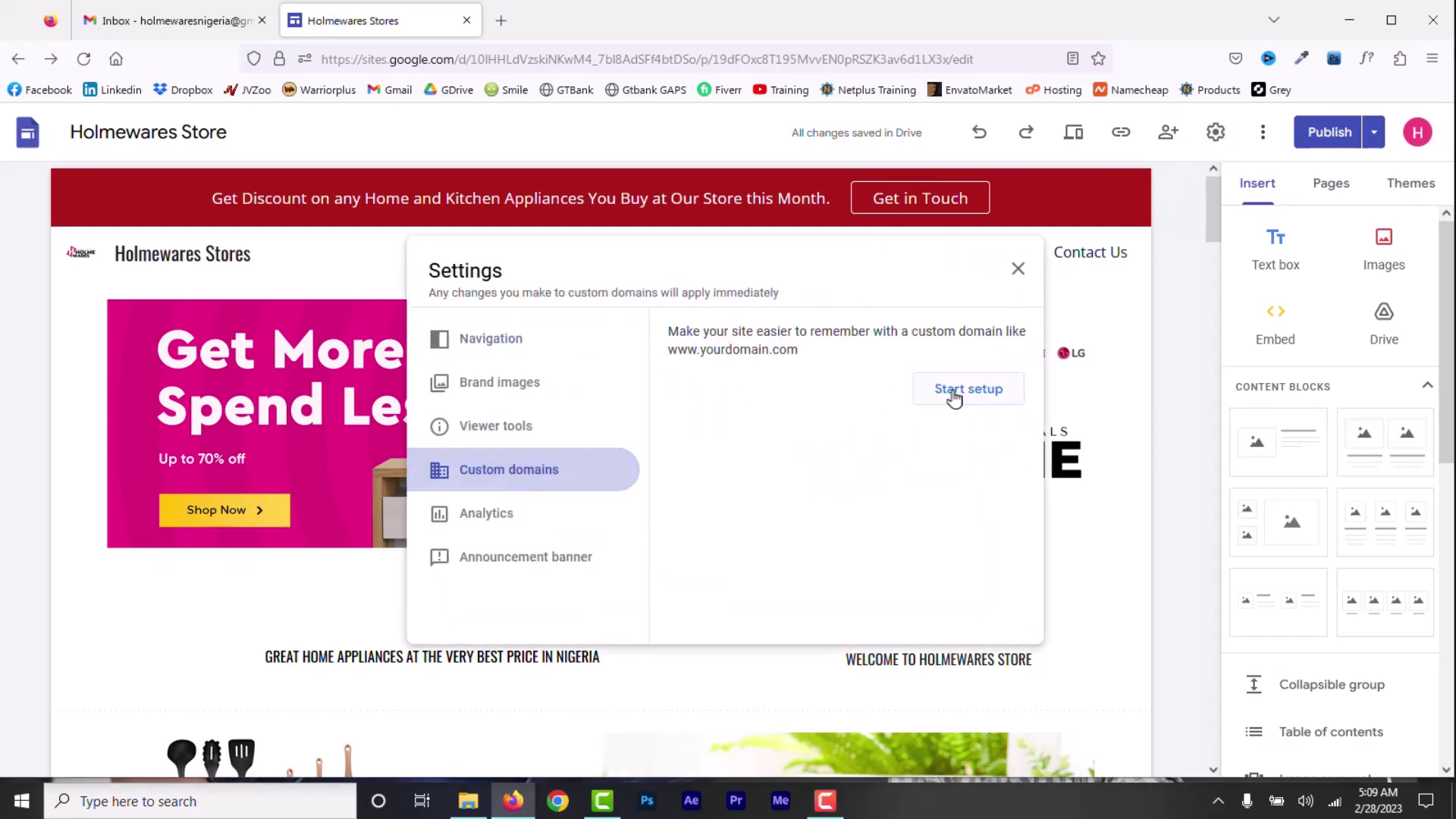
{"action": "left_click", "coordinate": [949, 395]}
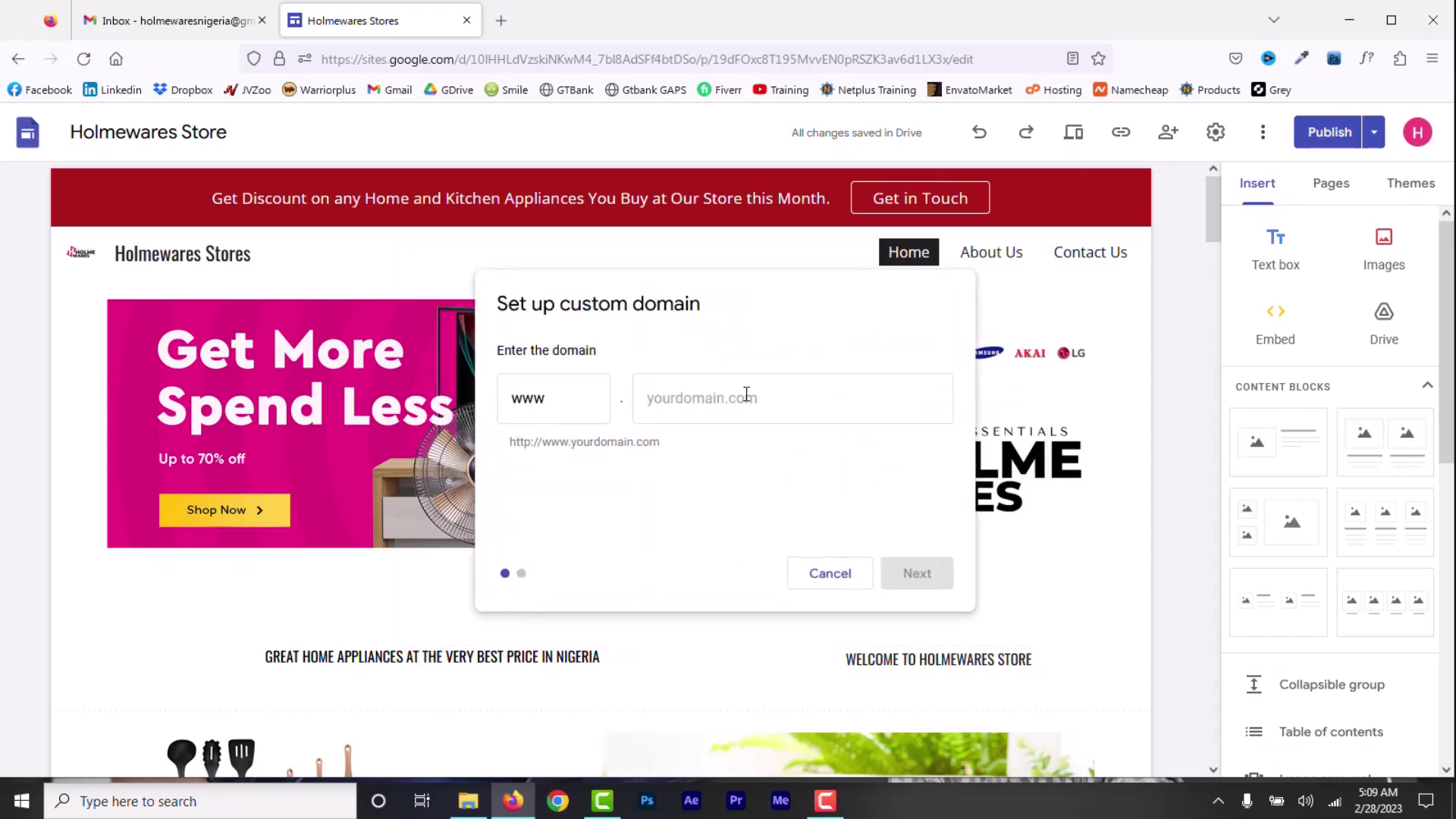
{"action": "left_click", "coordinate": [683, 403]}
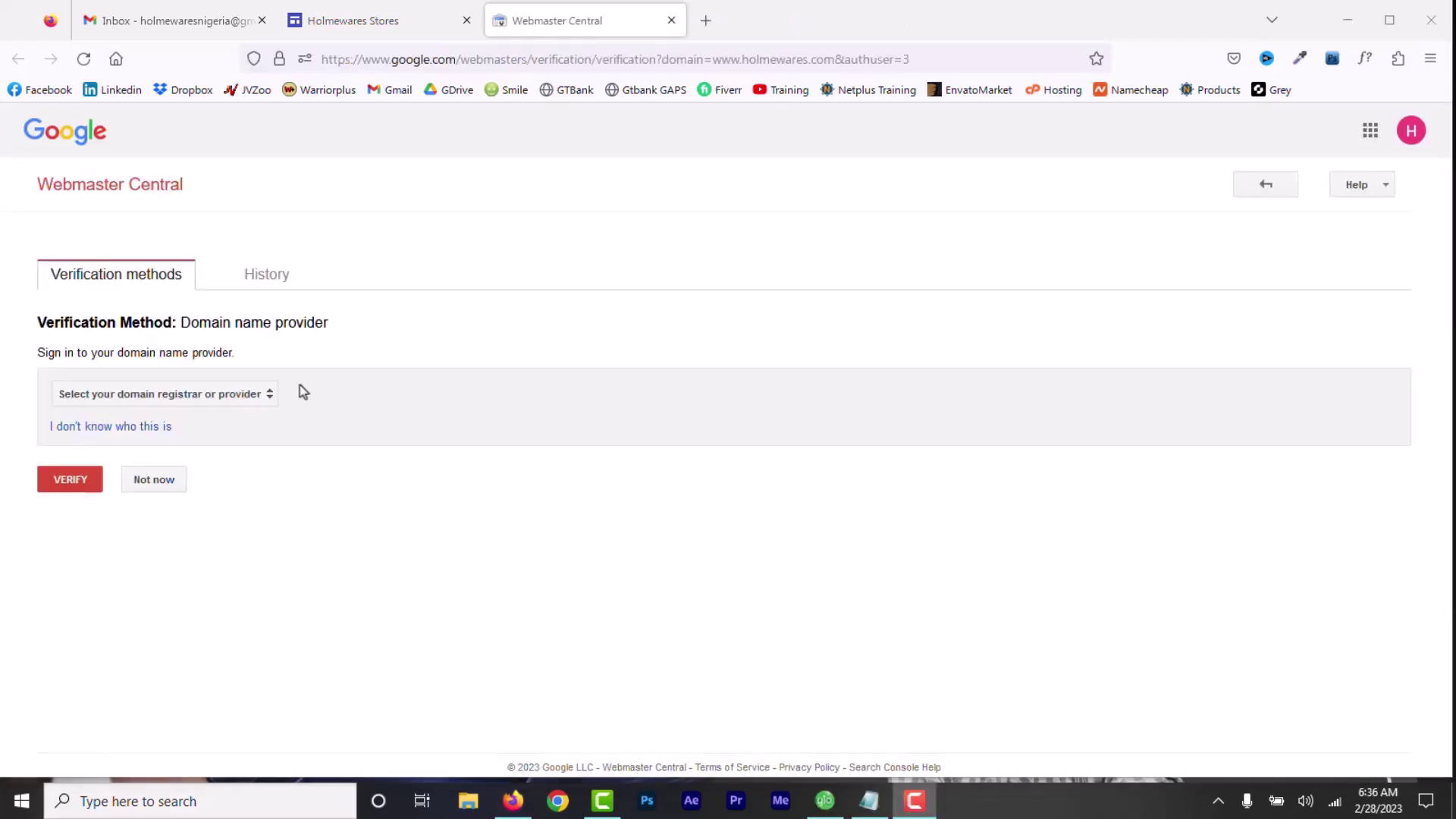
- Set Namecheap.com as the domain provider and copy the google-site-verification TXT record
{"action": "left_click", "coordinate": [254, 398]}
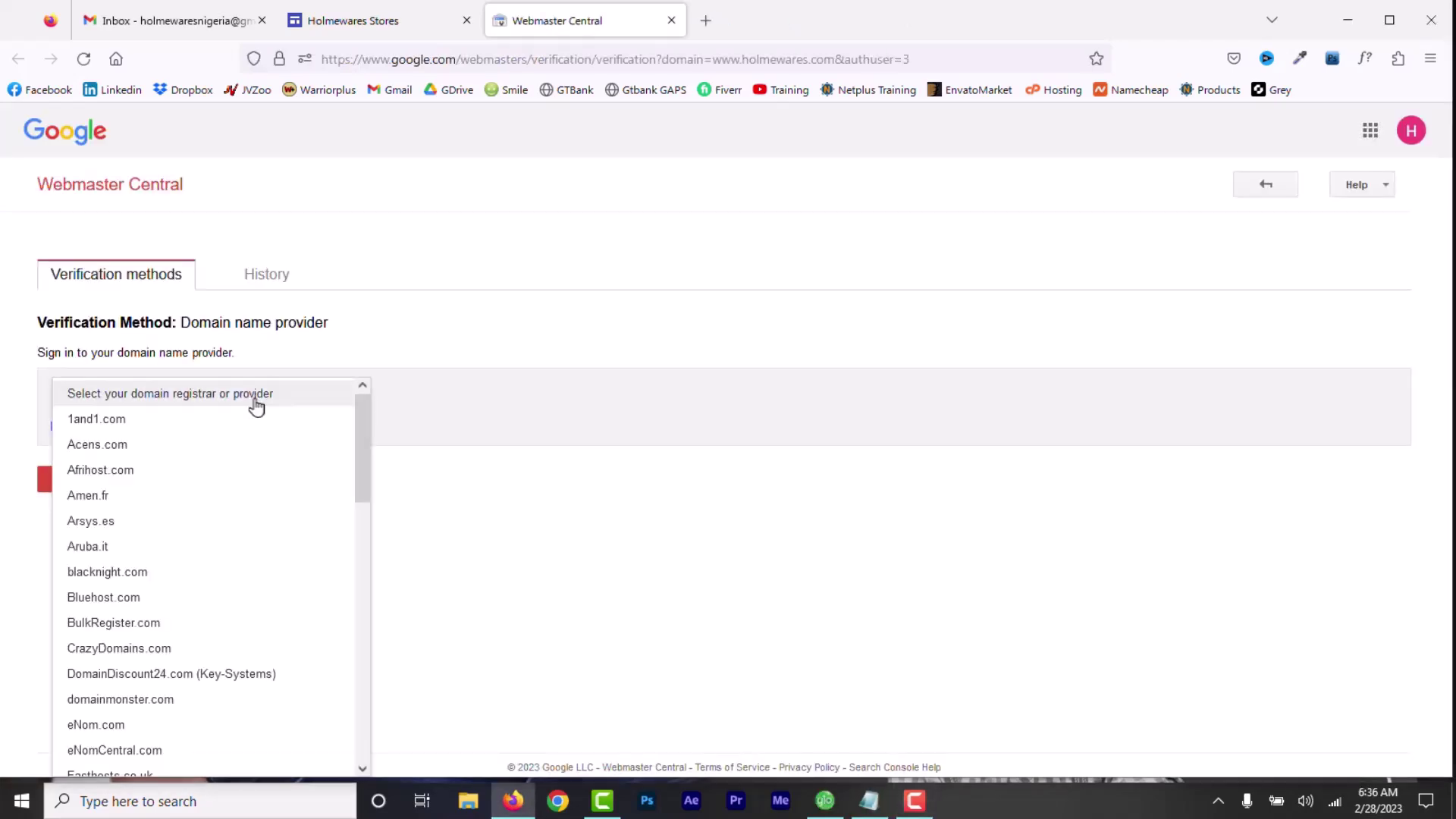
{"action": "left_click_drag", "start_coordinate": [363, 484], "coordinate": [367, 610]}
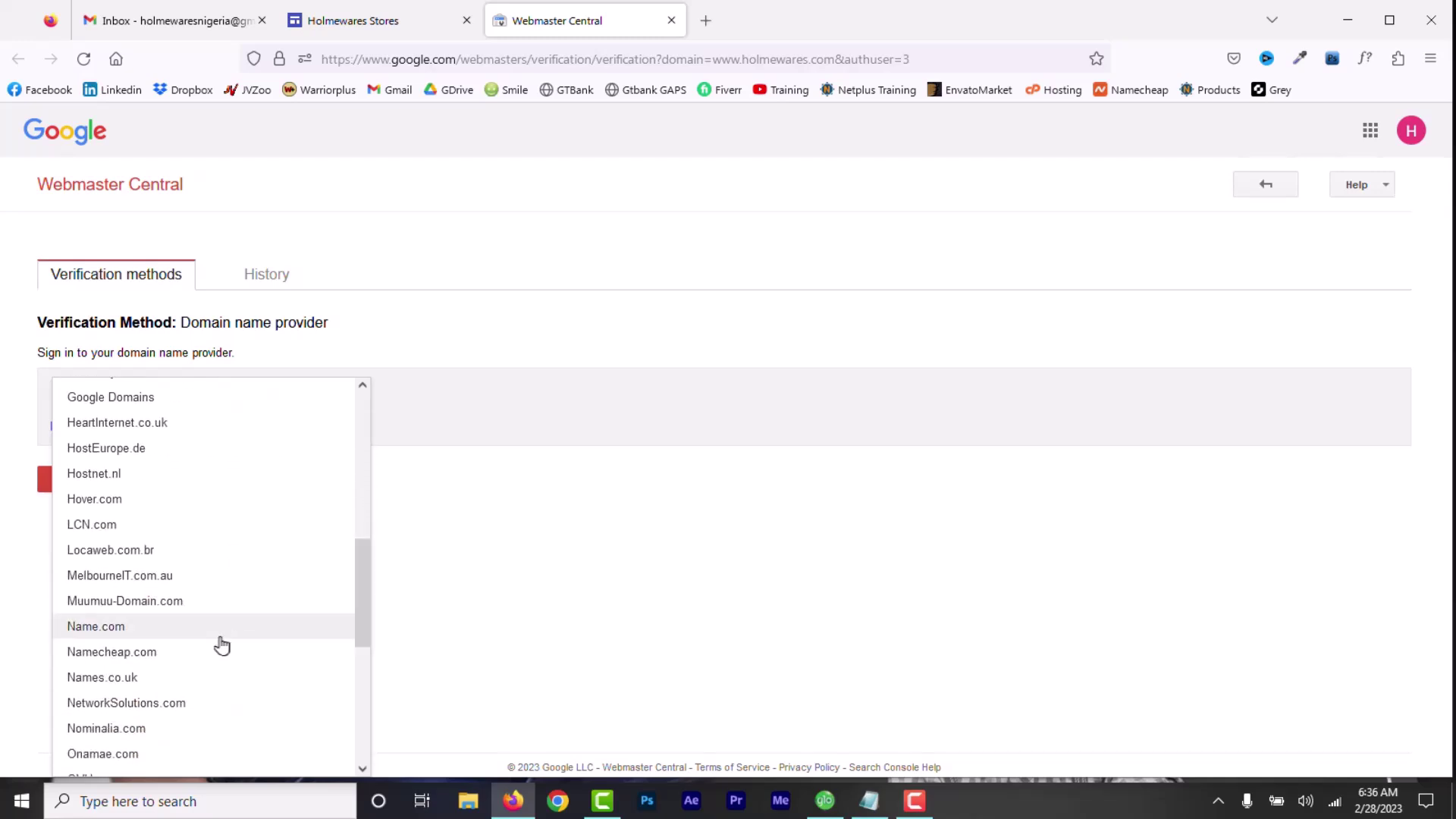
{"action": "left_click", "coordinate": [189, 655]}
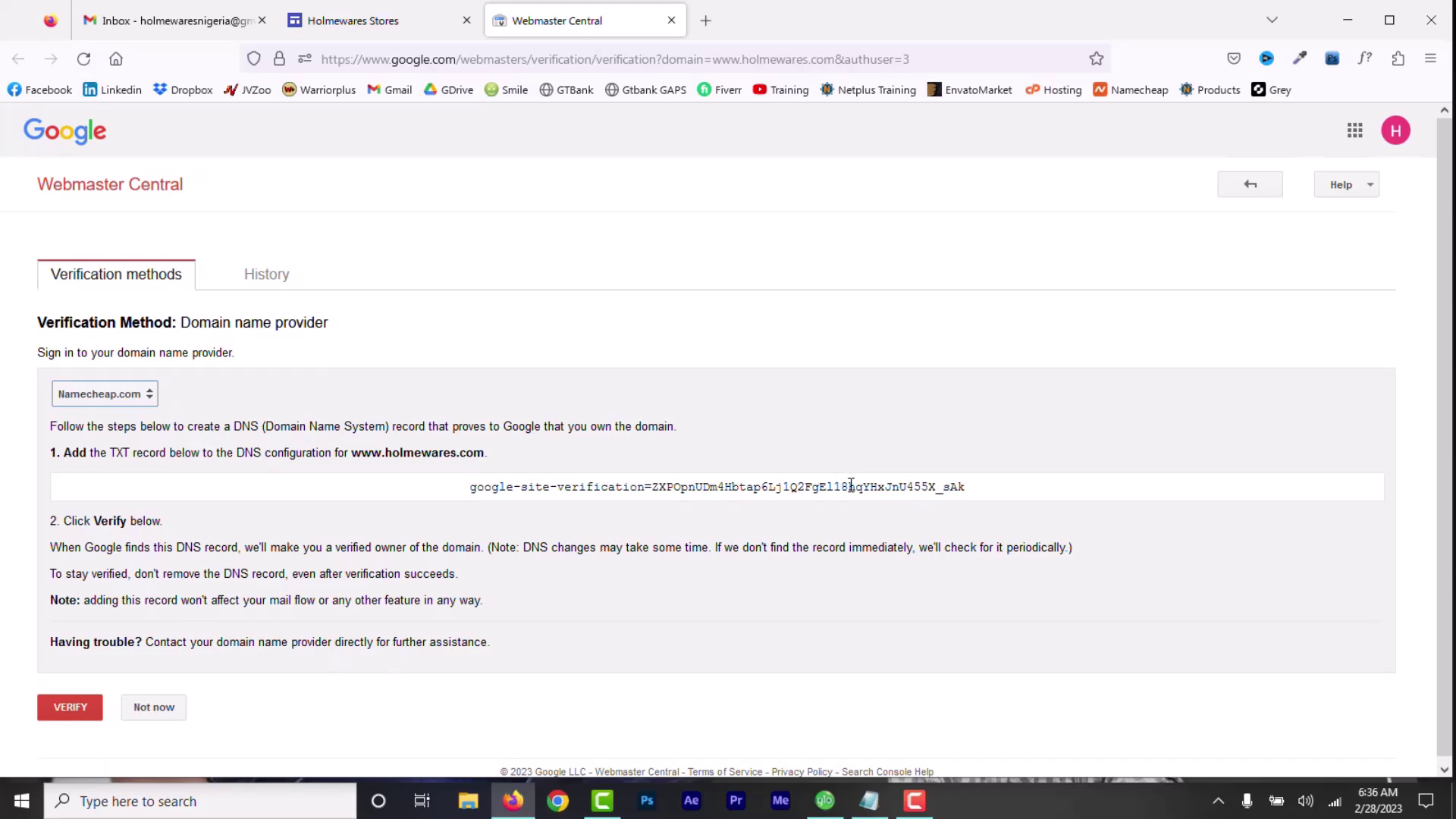
{"action": "left_click", "coordinate": [851, 485]}
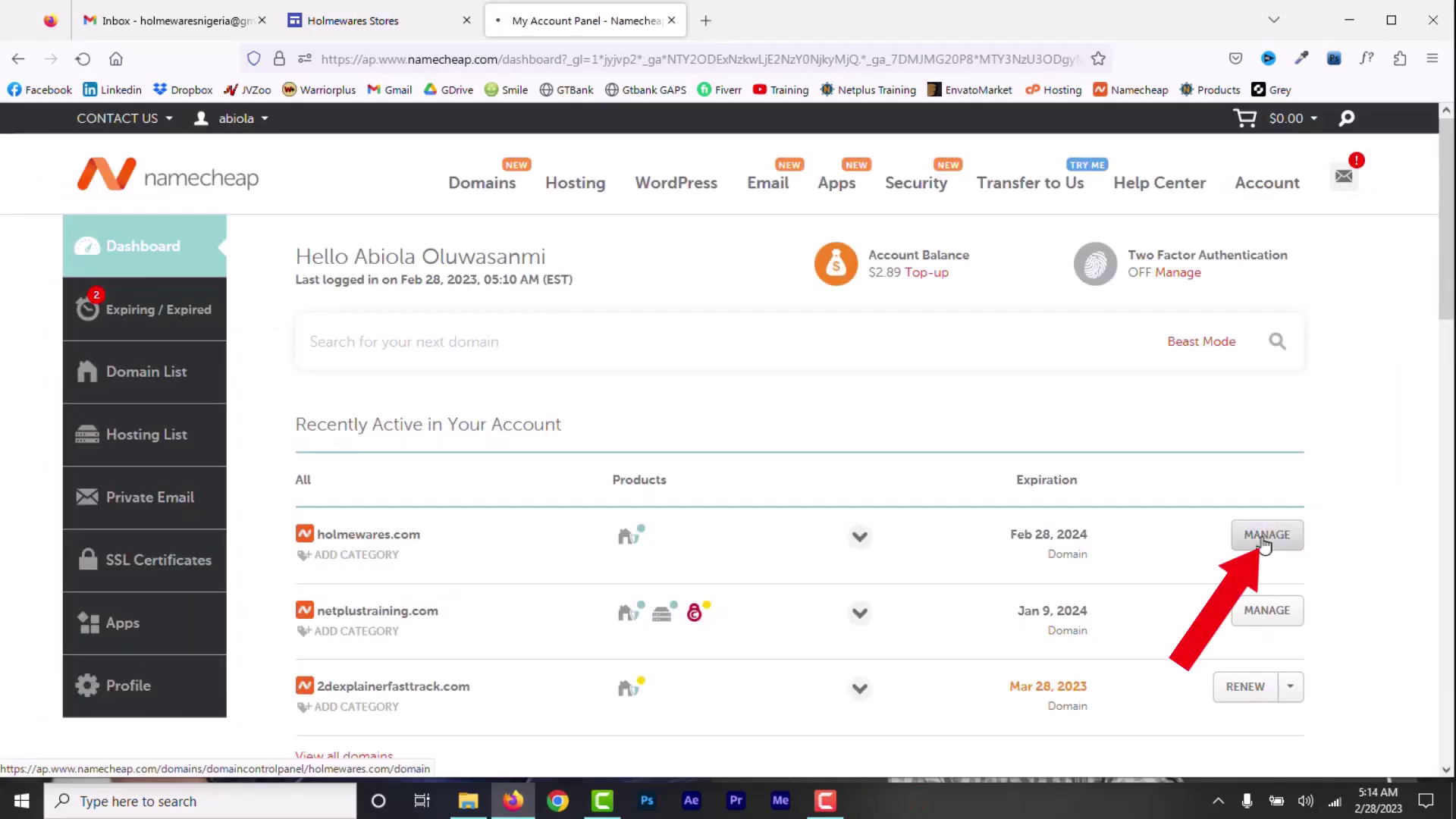
- Save a TXT record with host @ and the pasted verification value in holmewares.com's Advanced DNS
{"action": "left_click", "coordinate": [1263, 544]}
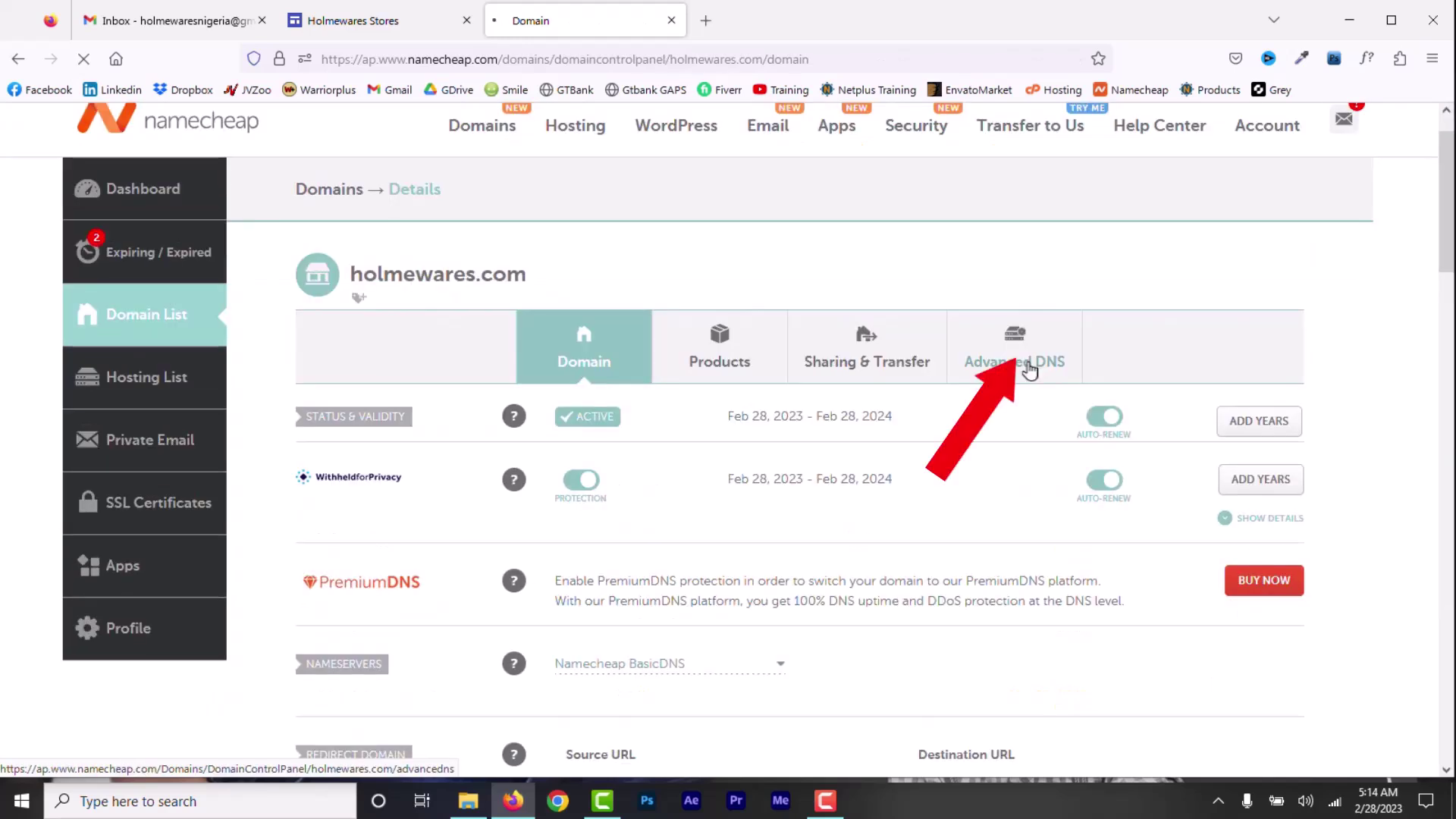
{"action": "left_click", "coordinate": [1029, 369]}
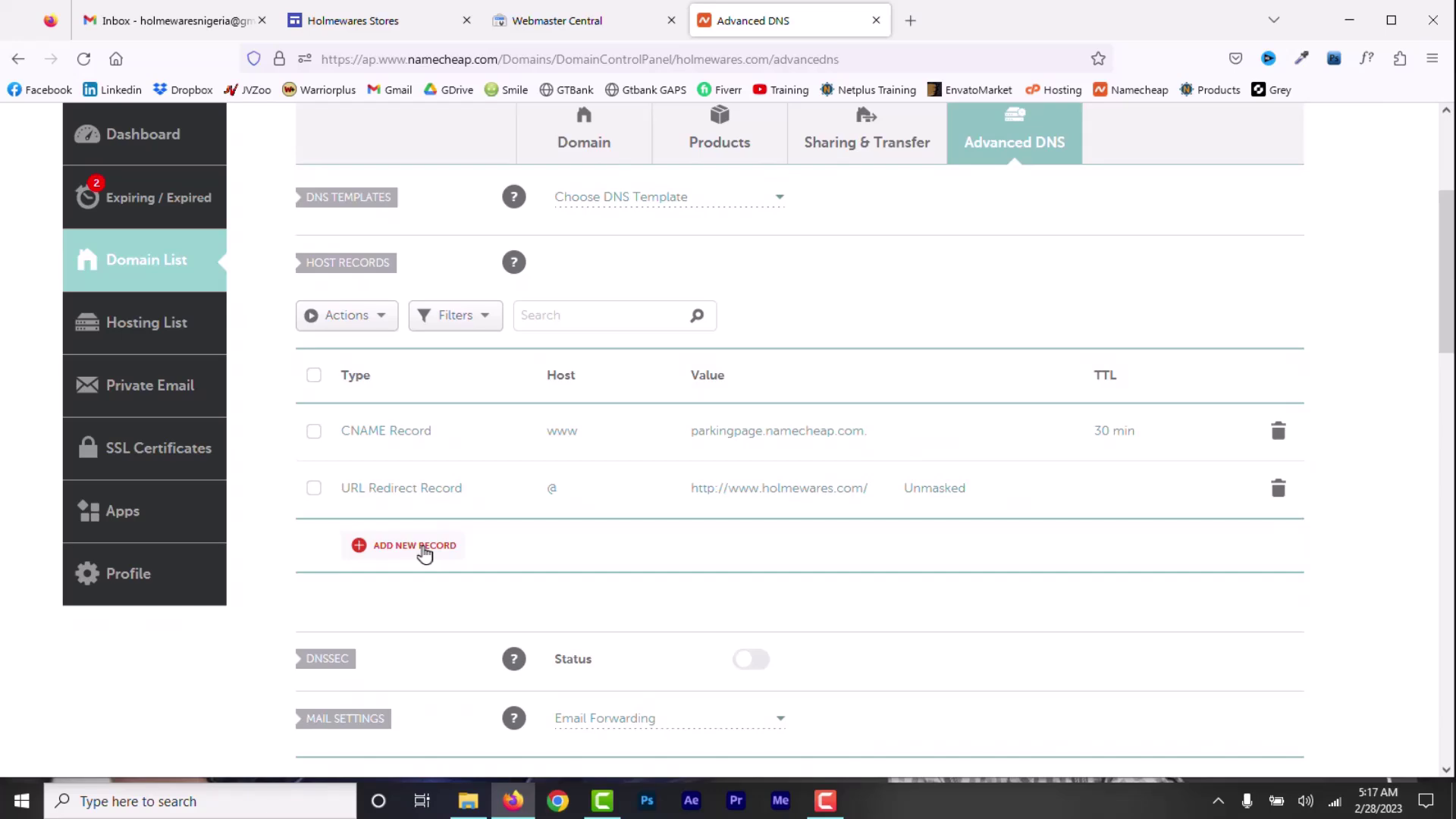
{"action": "left_click", "coordinate": [393, 552]}
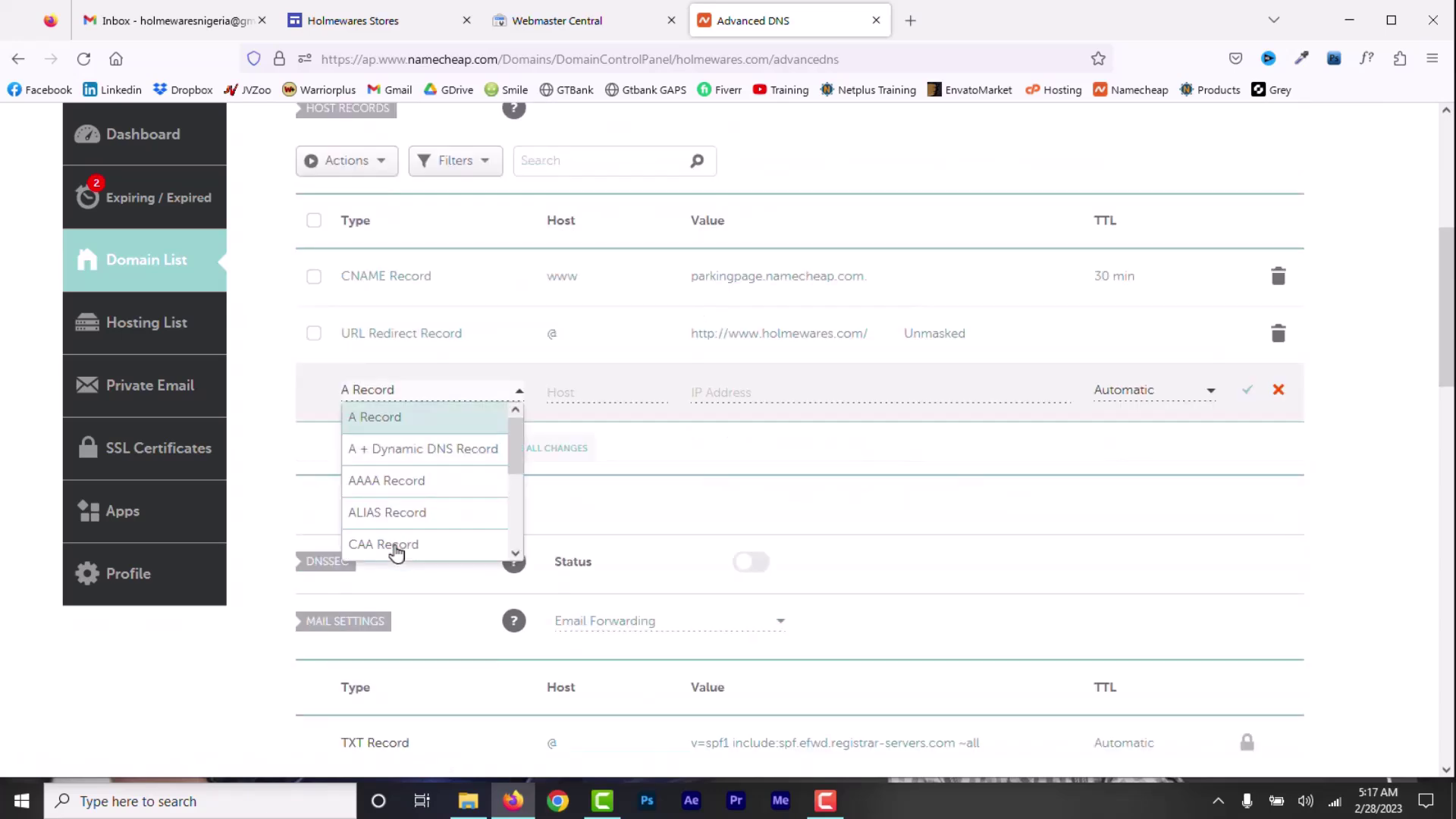
{"action": "scroll", "coordinate": [455, 493], "scroll_direction": "down", "scroll_amount": 2}
{"action": "scroll", "coordinate": [425, 508], "scroll_direction": "down", "scroll_amount": 1}
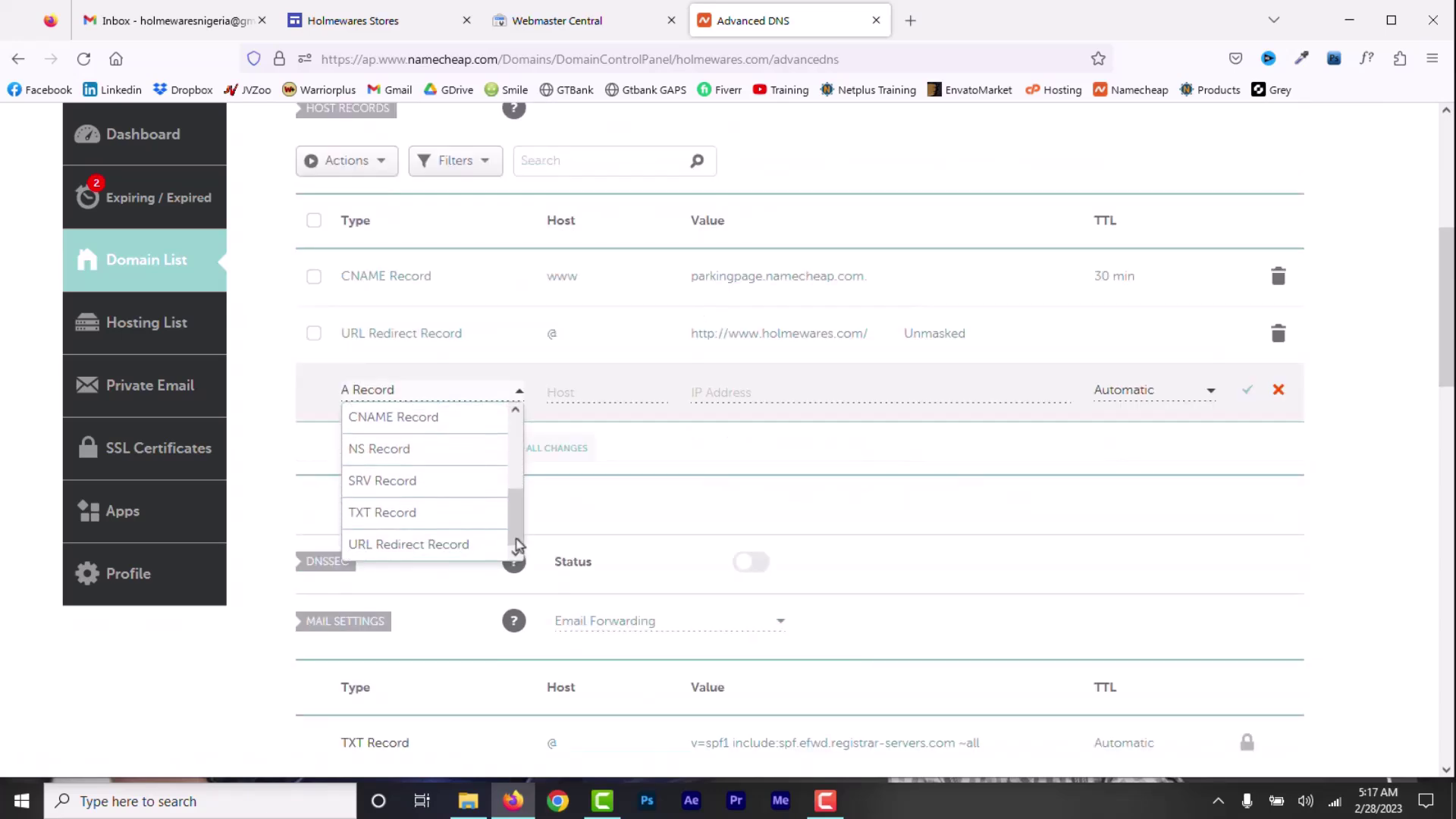
{"action": "left_click", "coordinate": [402, 515]}
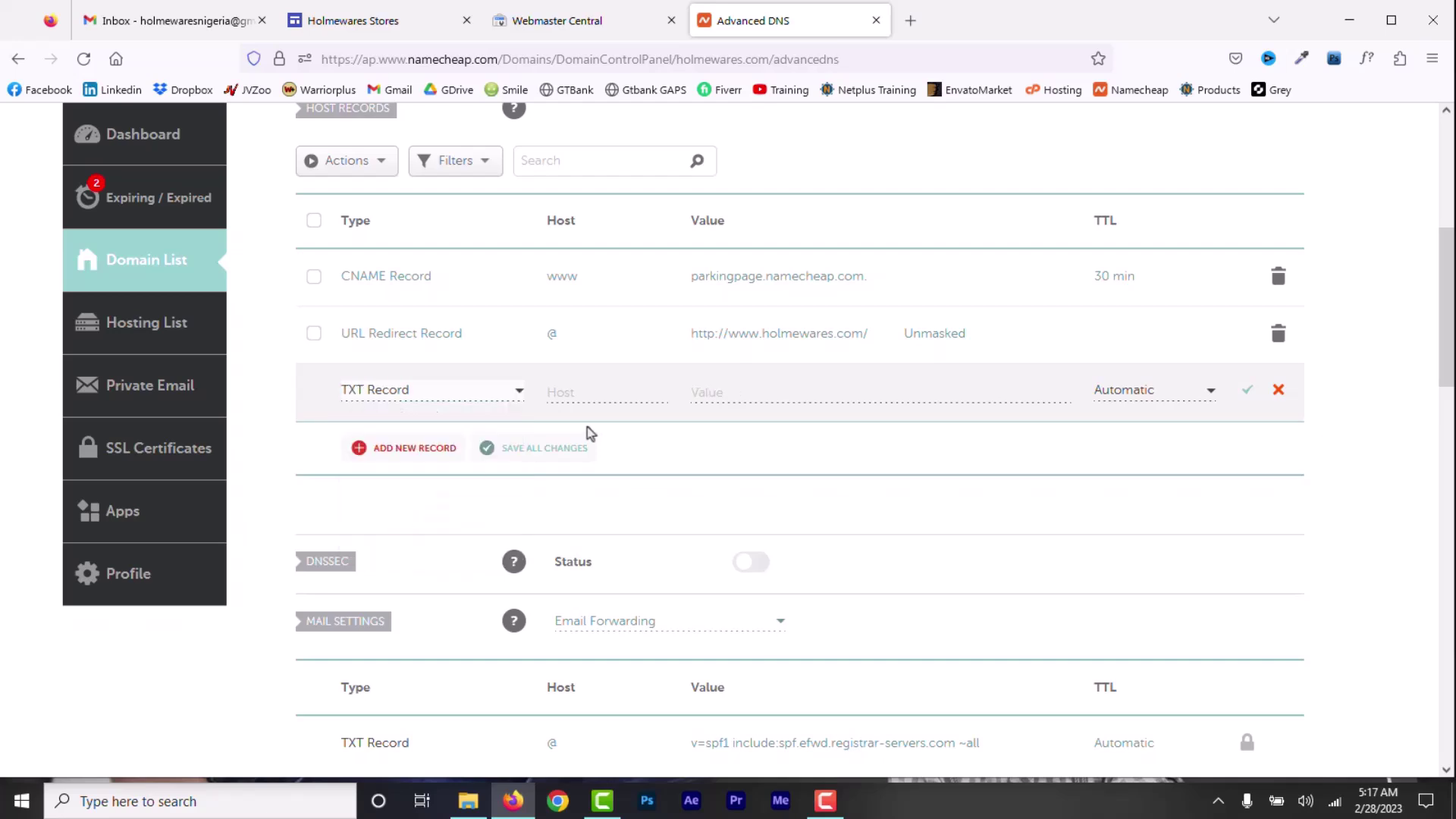
{"action": "left_click", "coordinate": [578, 392]}
{"action": "type", "text": "@"}
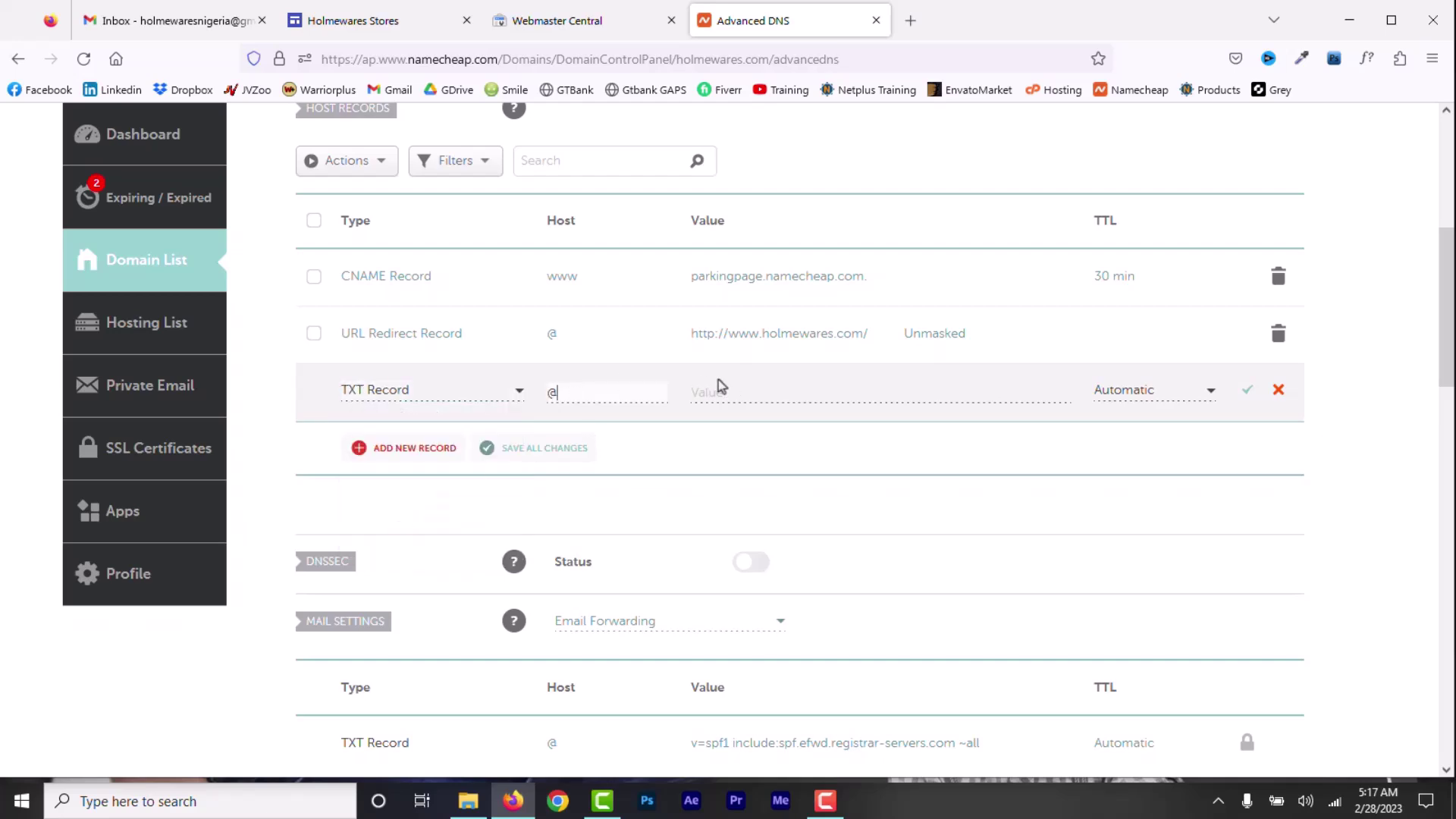
{"action": "left_click", "coordinate": [740, 390]}
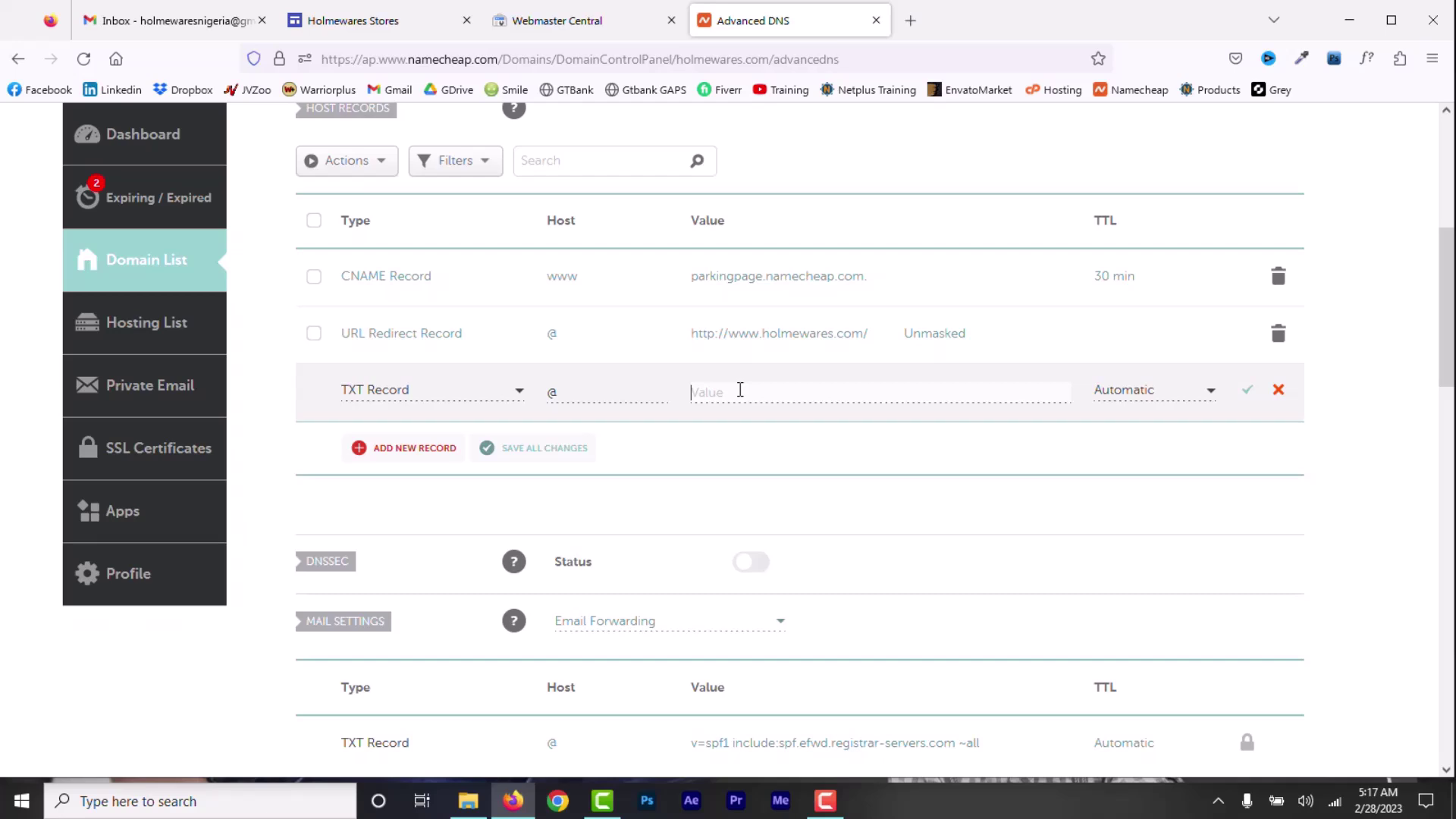
{"action": "key", "text": "ctrl+v"}
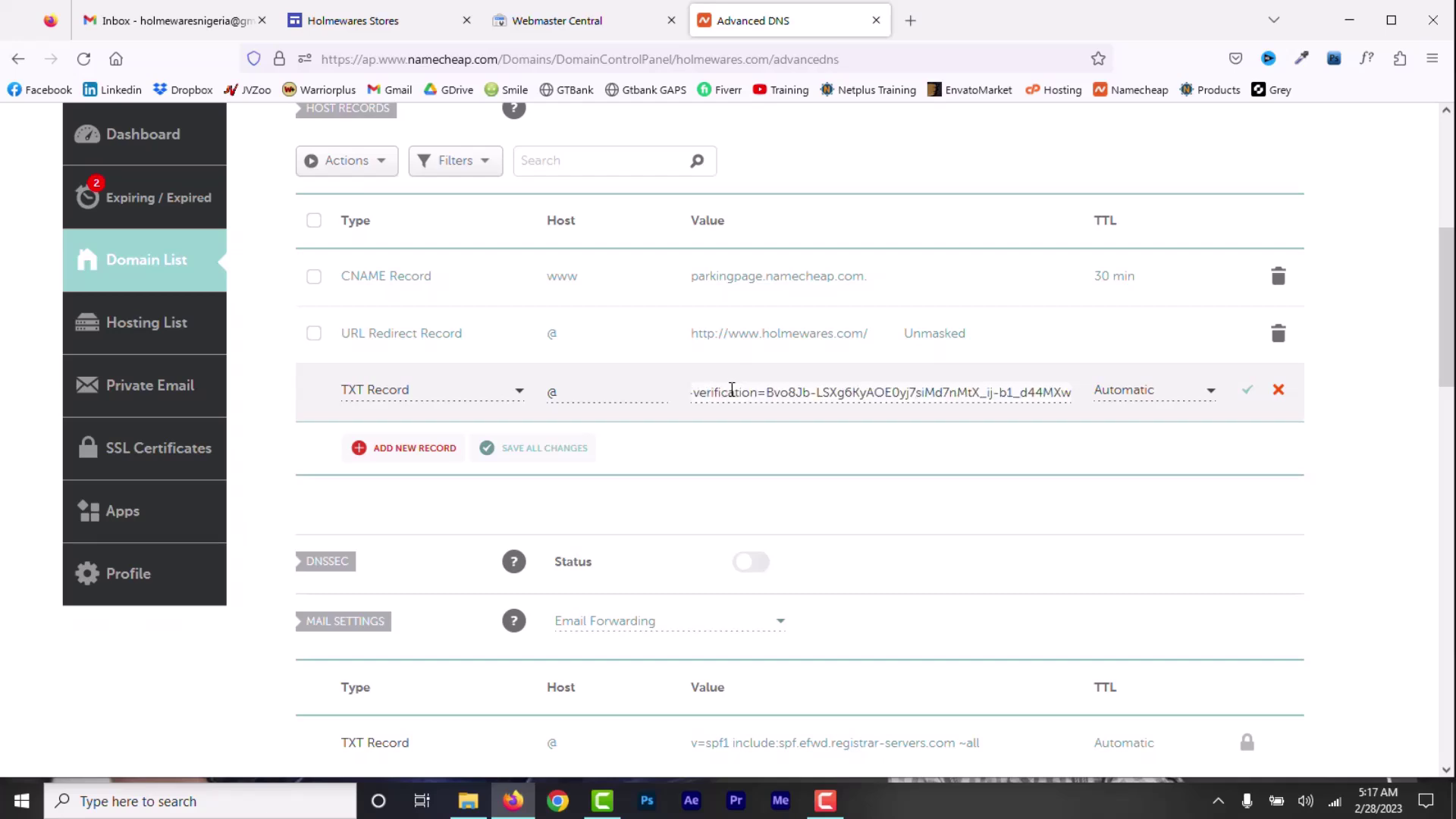
{"action": "left_click", "coordinate": [1247, 392]}
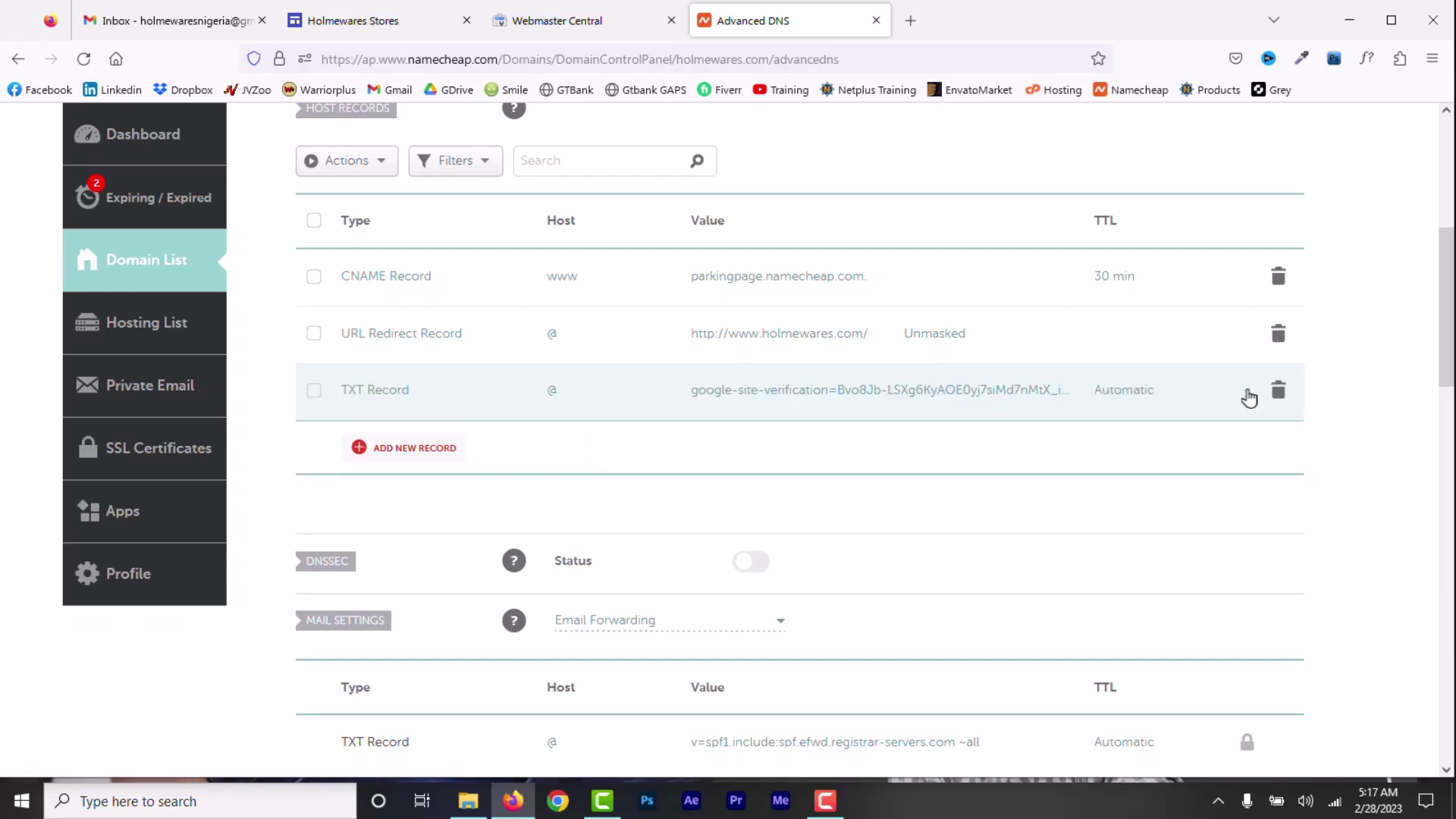
{"action": "left_click", "coordinate": [569, 17]}
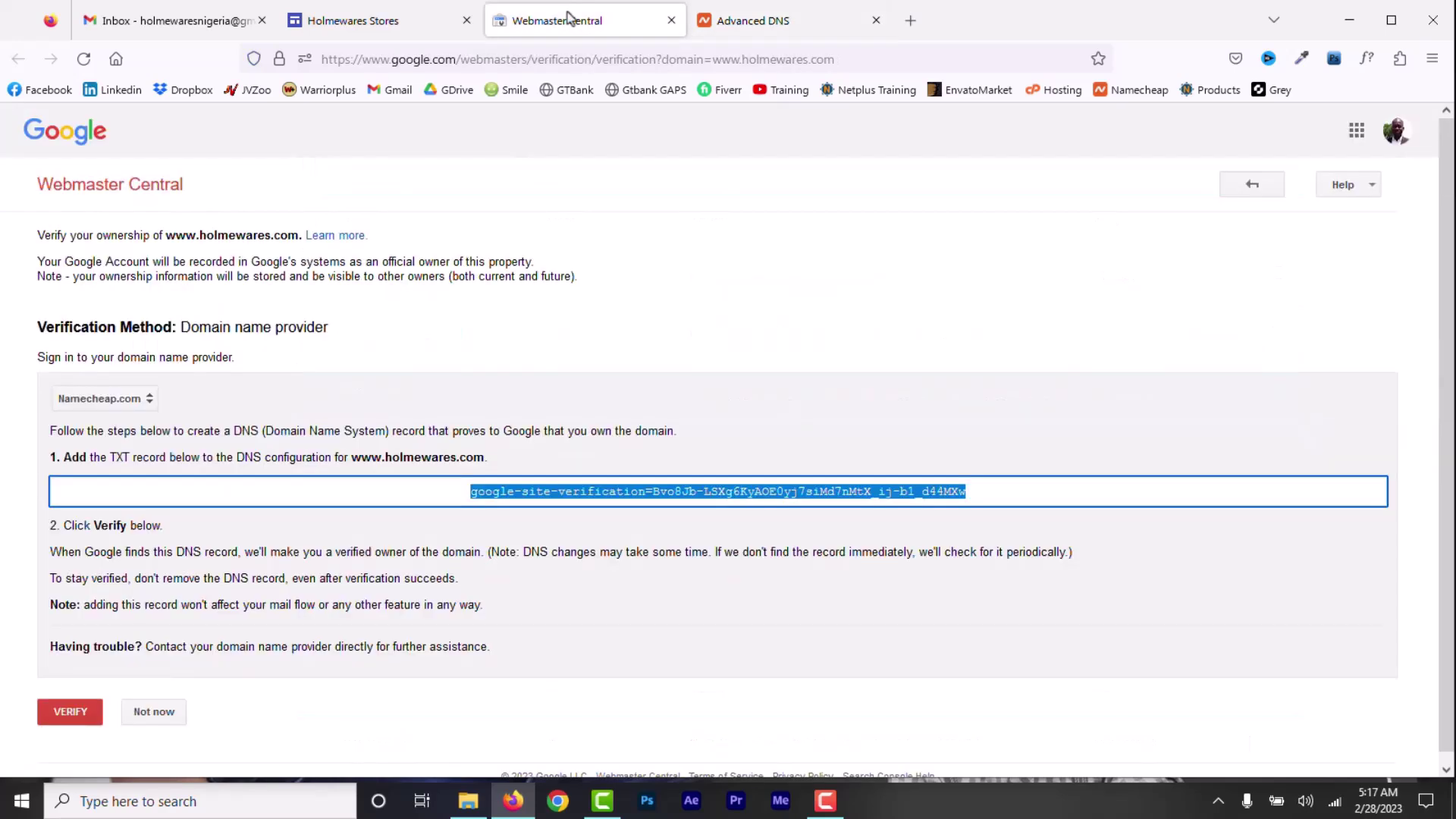
{"action": "left_click", "coordinate": [70, 718]}
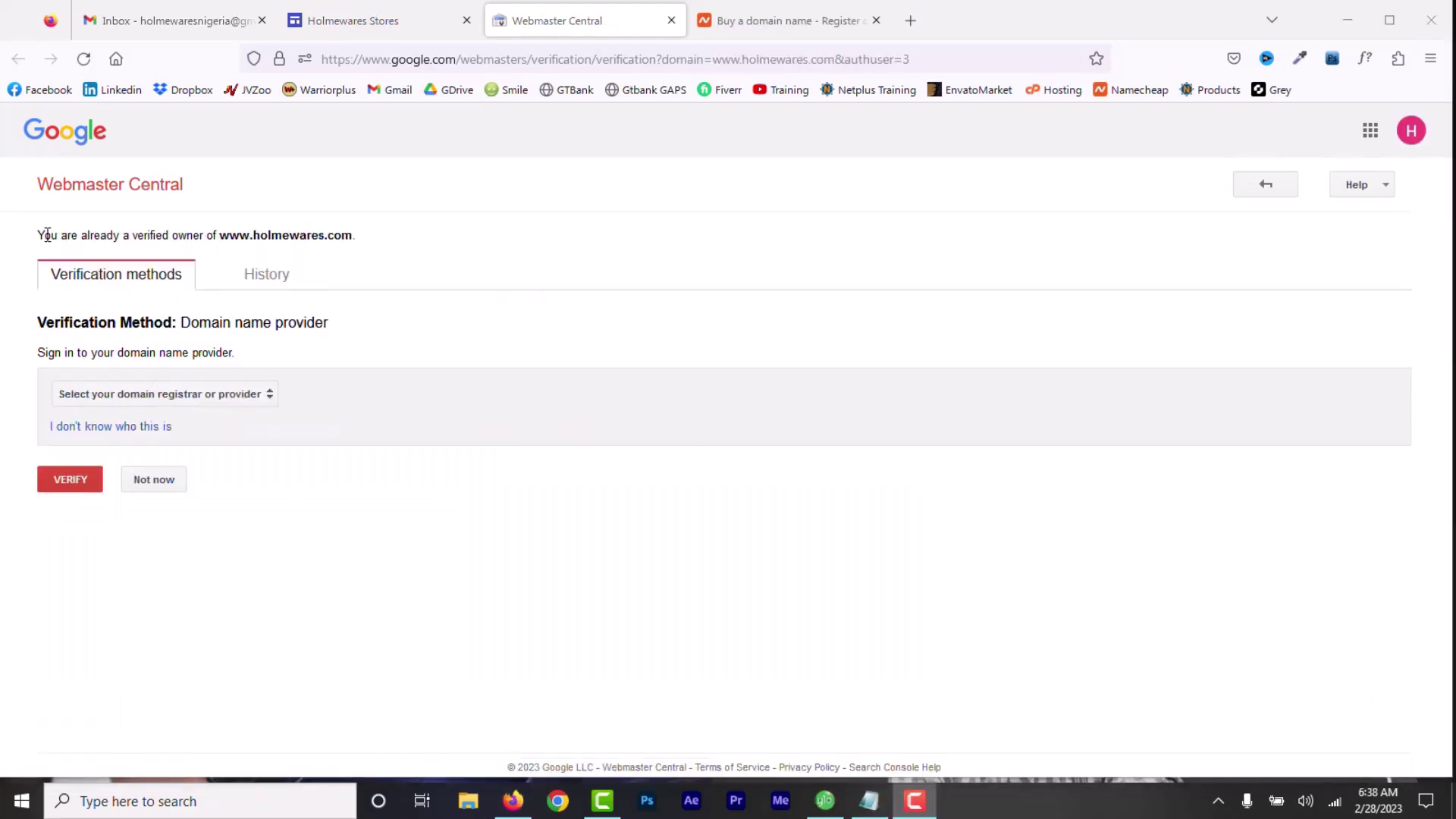
{"action": "left_click_drag", "start_coordinate": [37, 235], "coordinate": [347, 236]}
{"action": "left_click", "coordinate": [377, 250]}
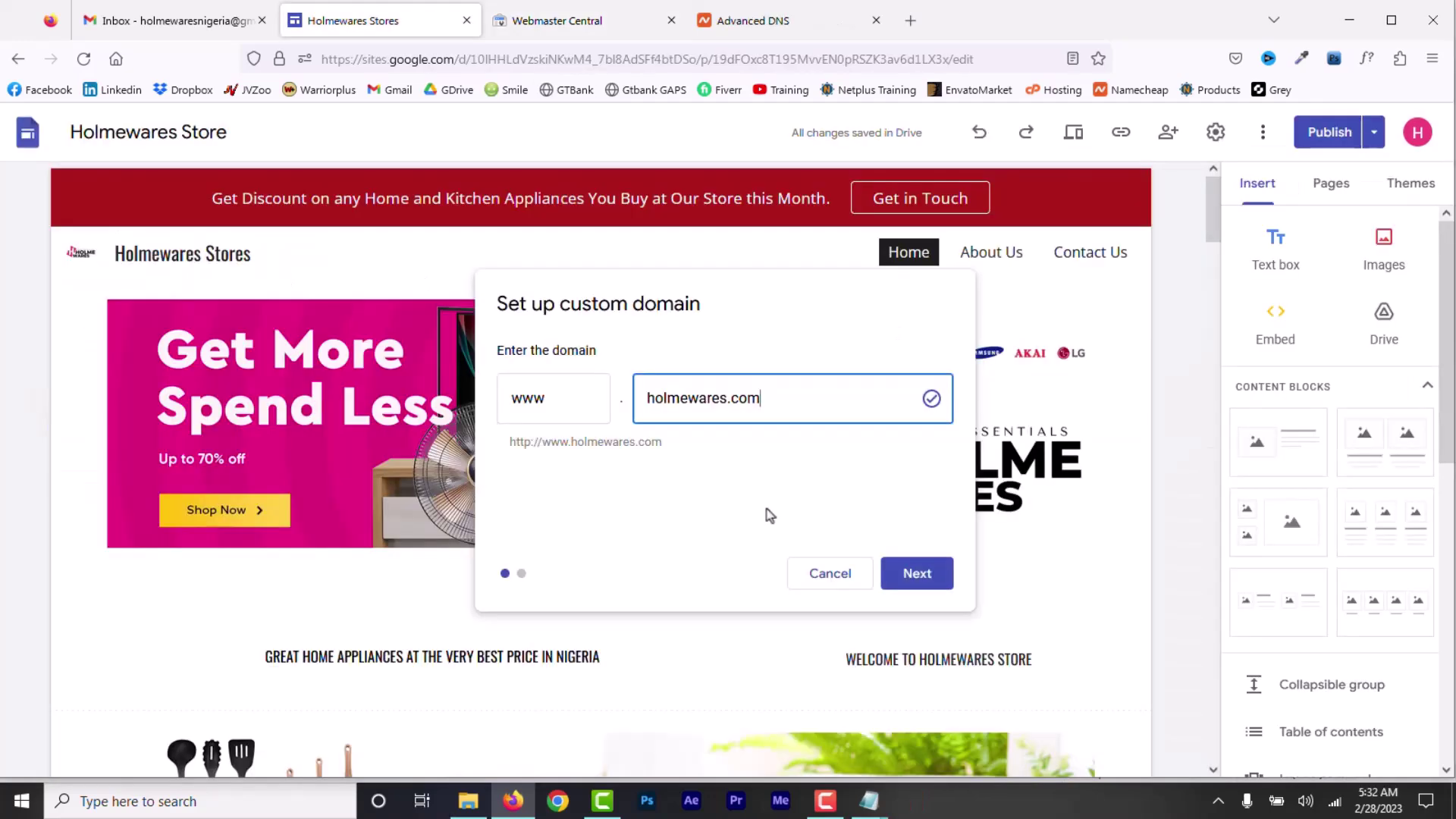
- Advance the custom domain dialog and copy the ghs.googlehosted.com. CNAME target
{"action": "left_click", "coordinate": [916, 574]}
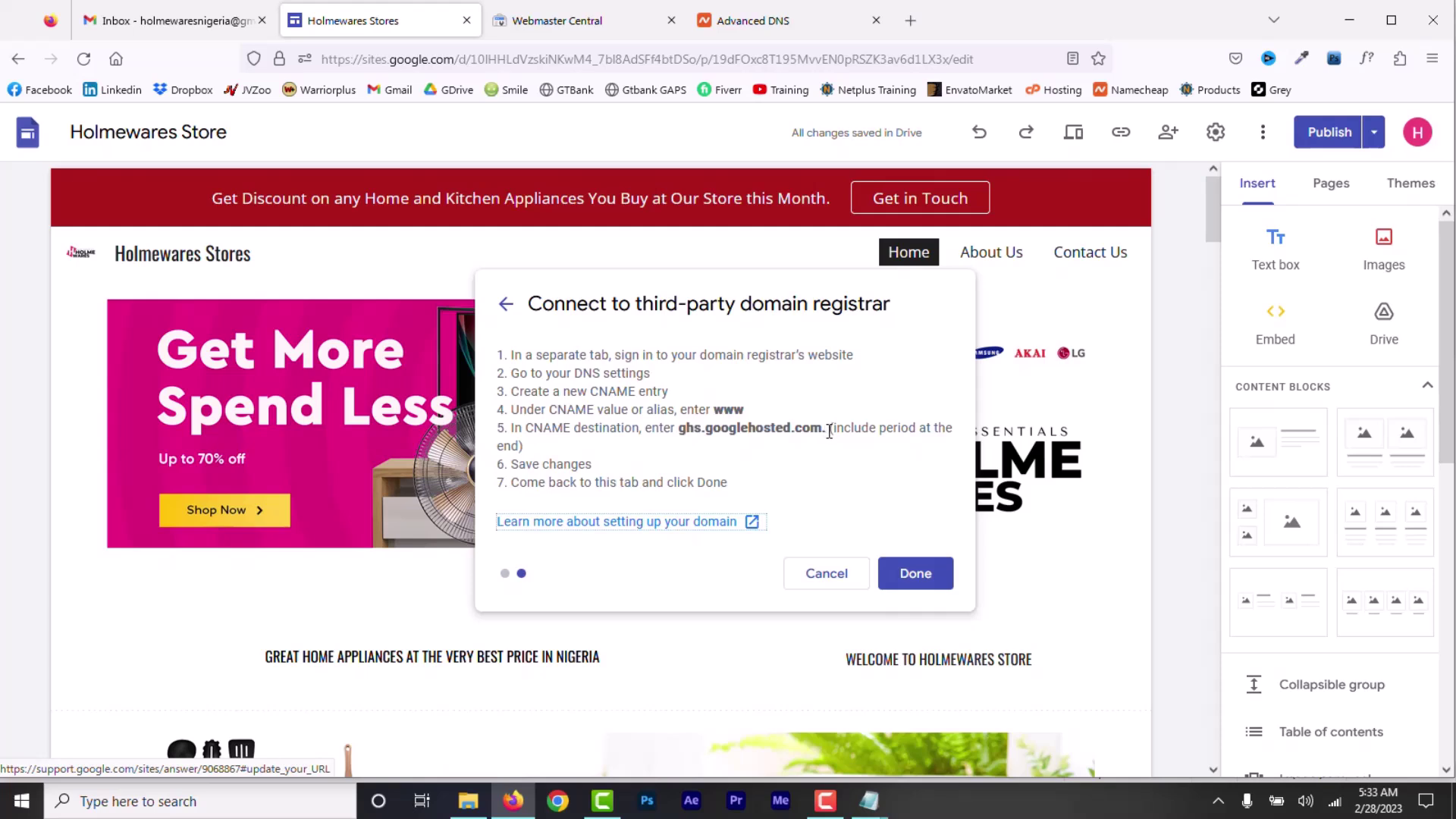
{"action": "left_click_drag", "start_coordinate": [825, 429], "coordinate": [675, 429]}
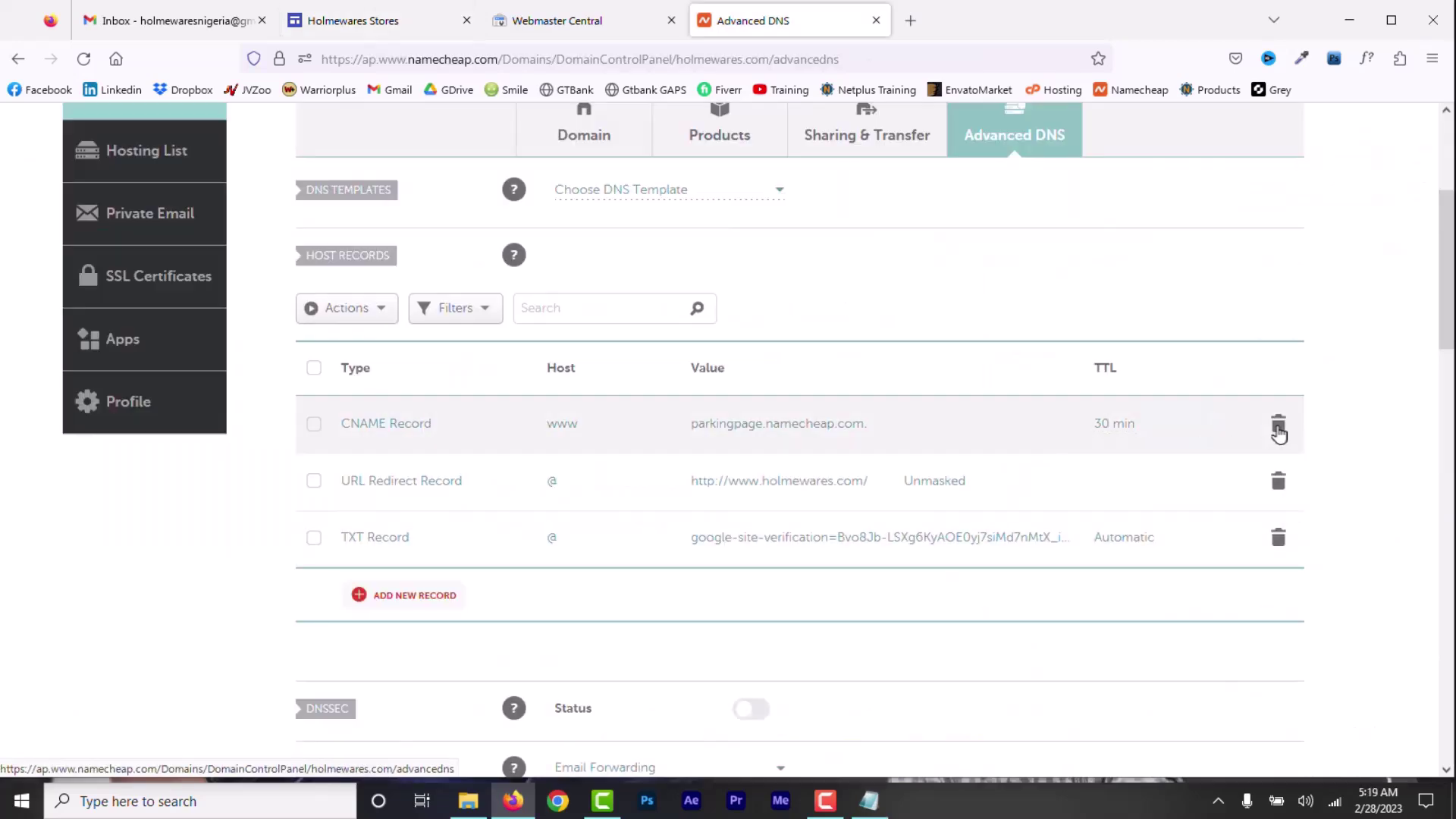
- Delete the parking-page CNAME and URL Redirect records from holmewares.com's DNS
{"action": "left_click", "coordinate": [1278, 429]}
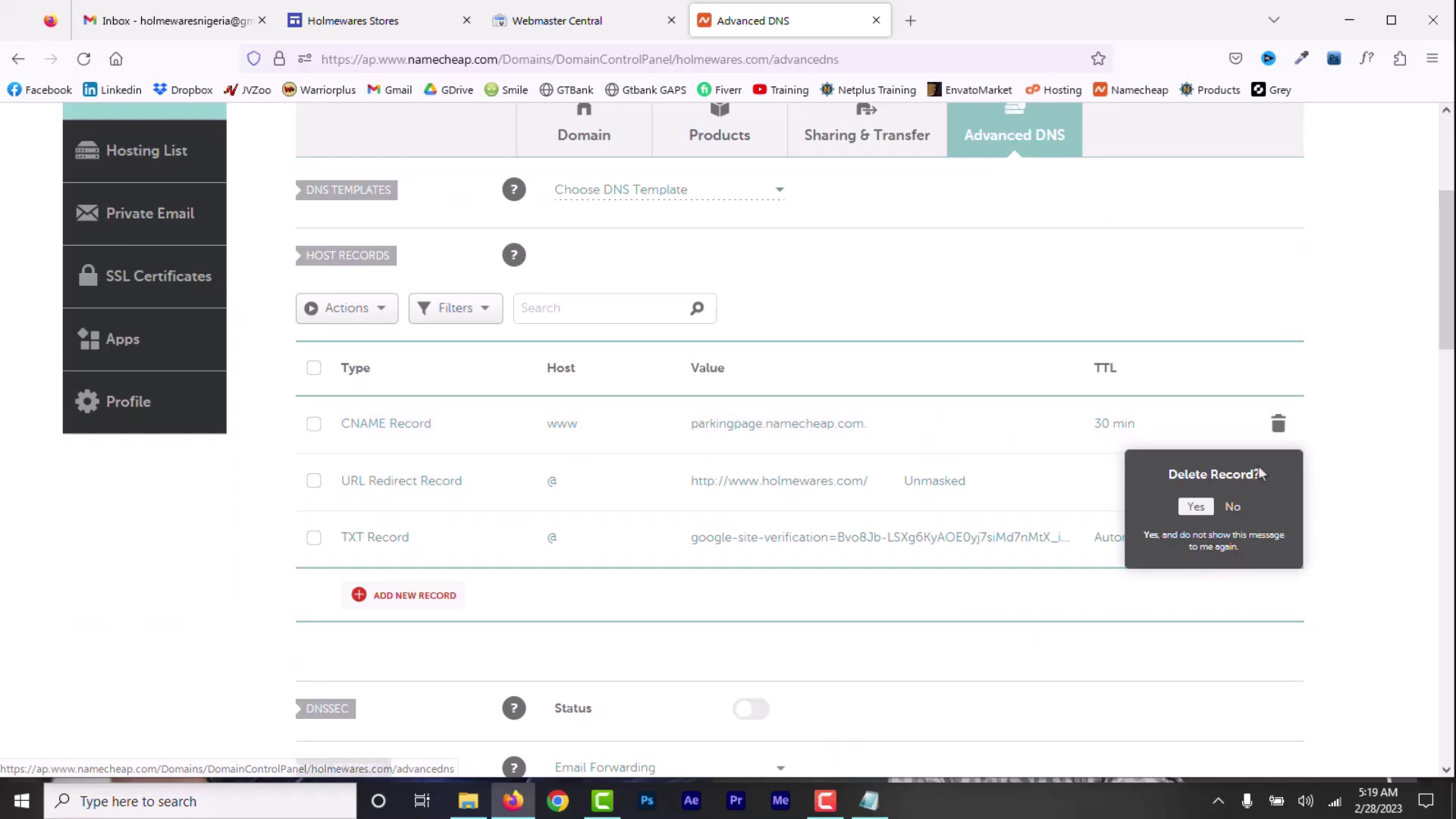
{"action": "left_click", "coordinate": [1198, 510]}
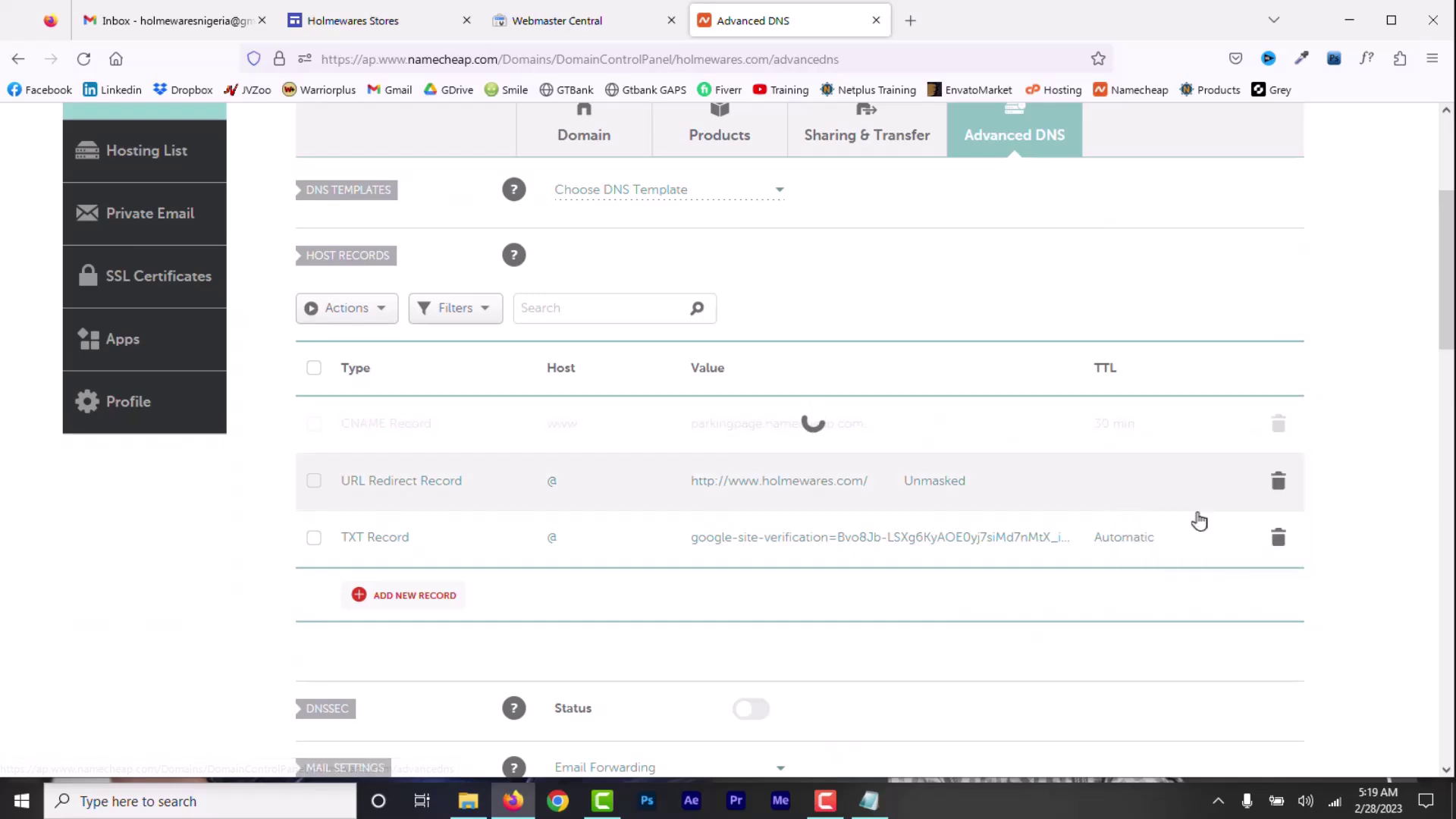
{"action": "left_click", "coordinate": [1279, 423]}
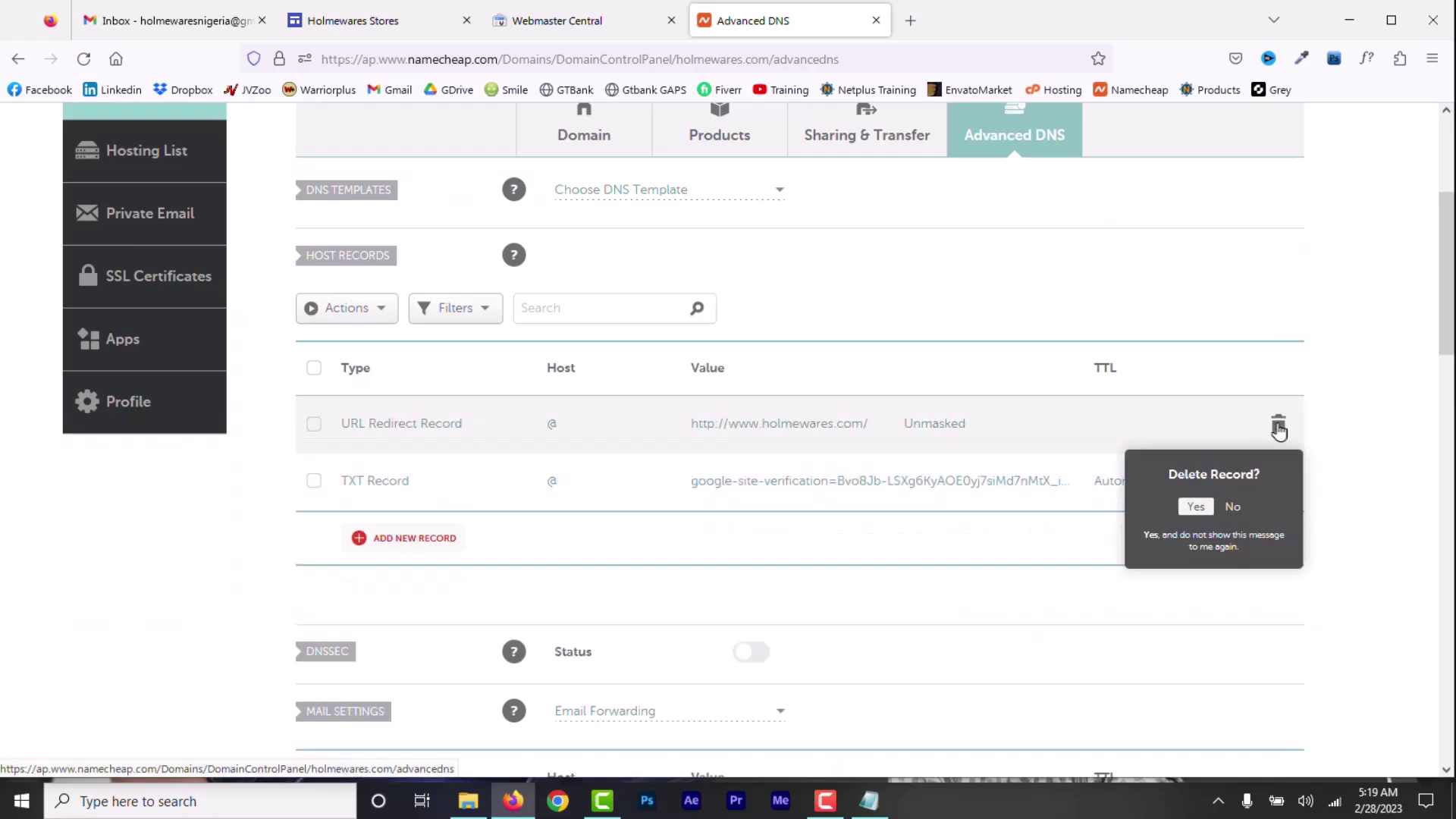
{"action": "left_click", "coordinate": [1197, 507]}
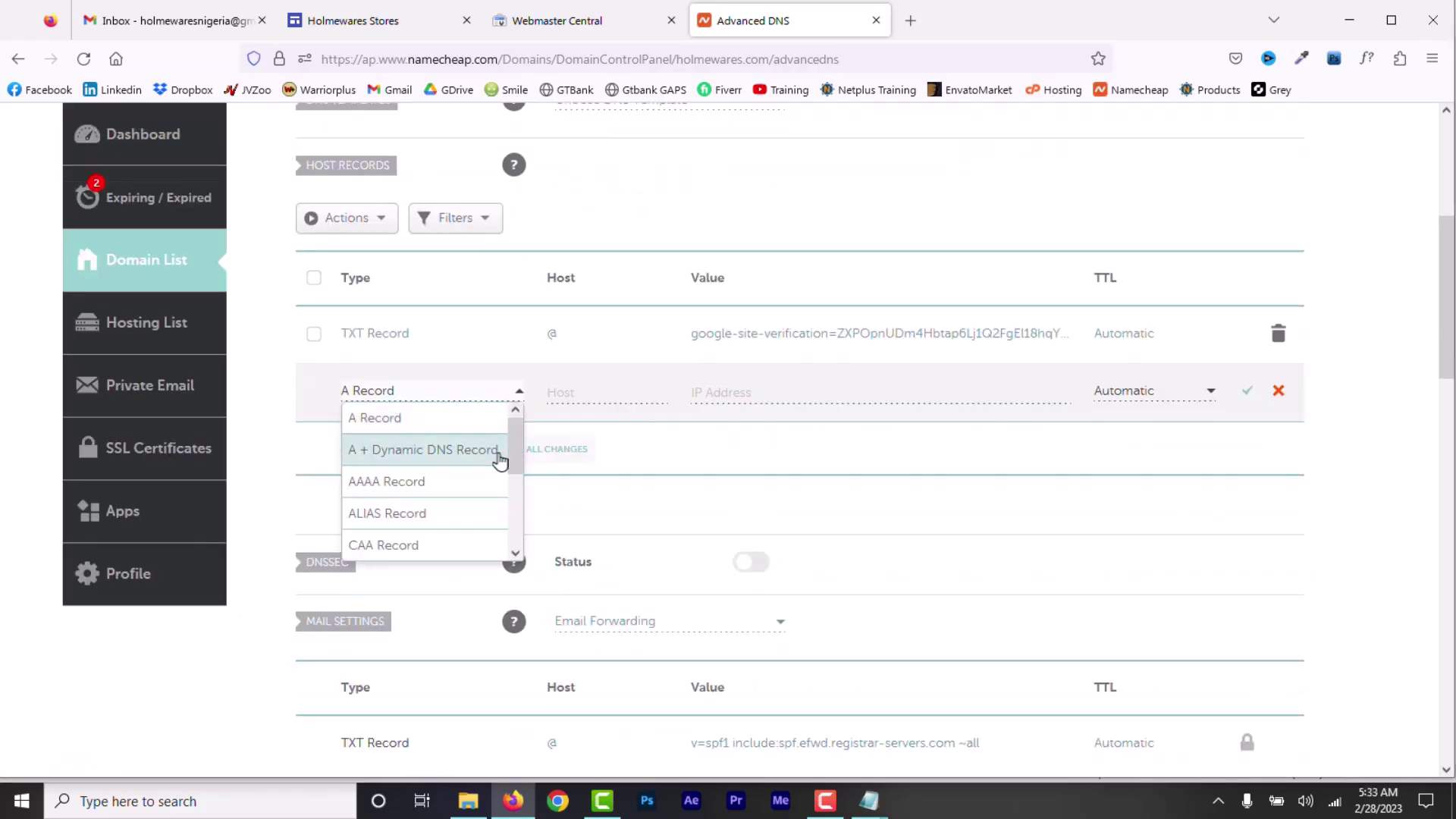
- Add and save a www CNAME record targeting ghs.googlehosted.com
{"action": "scroll", "coordinate": [502, 459], "scroll_direction": "down", "scroll_amount": 2}
{"action": "scroll", "coordinate": [493, 481], "scroll_direction": "down", "scroll_amount": 1}
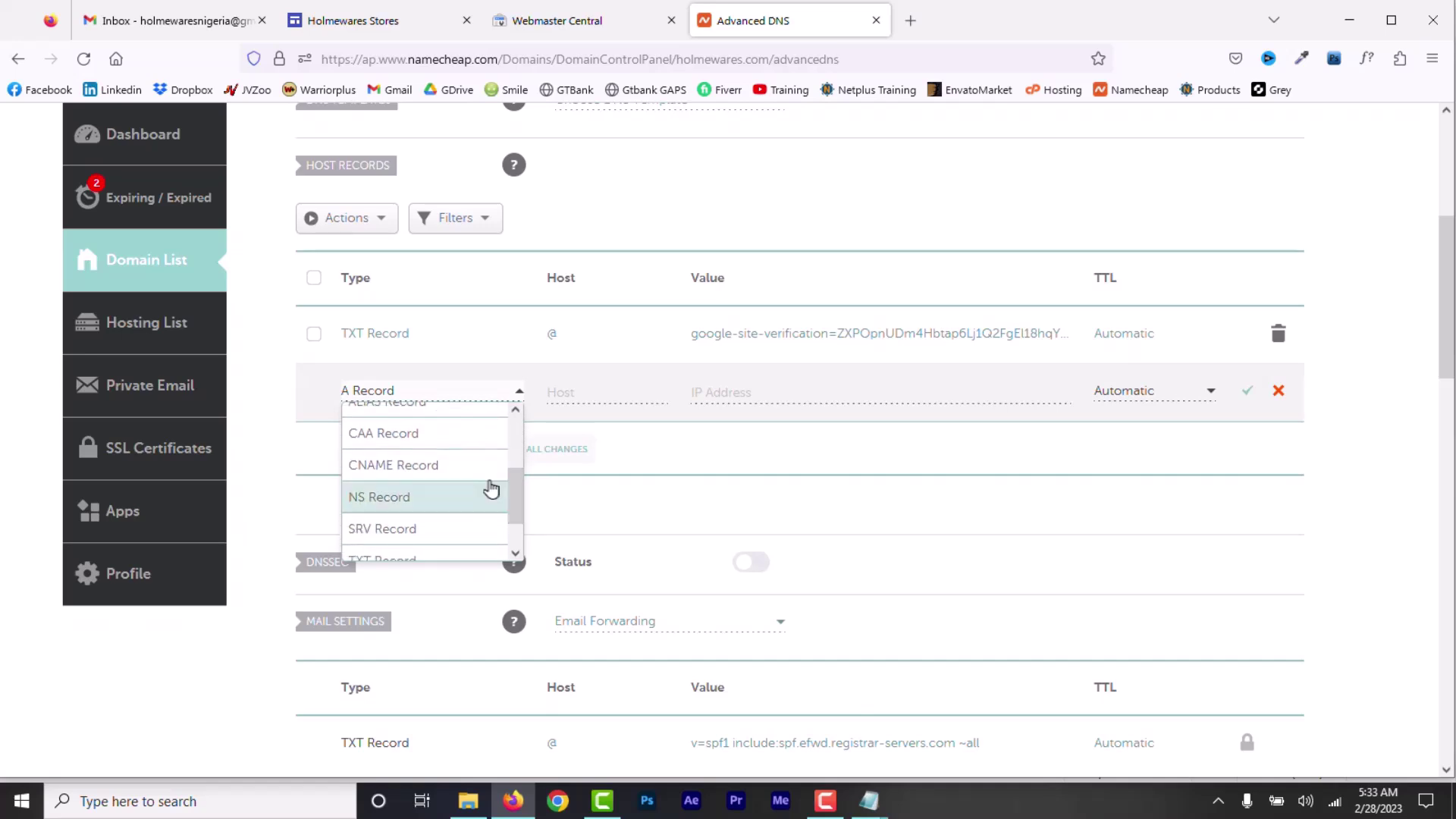
{"action": "left_click", "coordinate": [464, 472]}
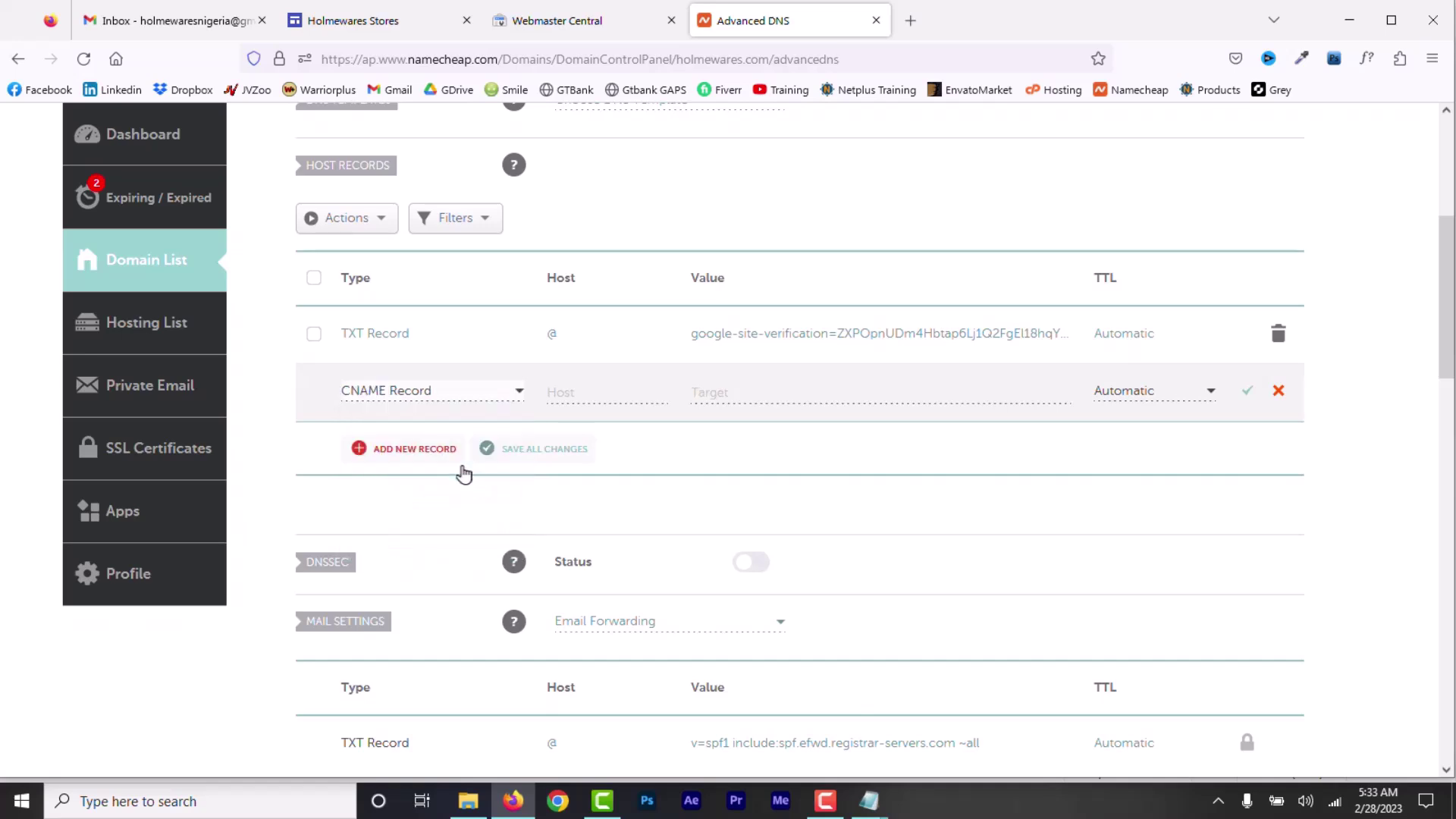
{"action": "left_click", "coordinate": [582, 395]}
{"action": "type", "text": "www"}
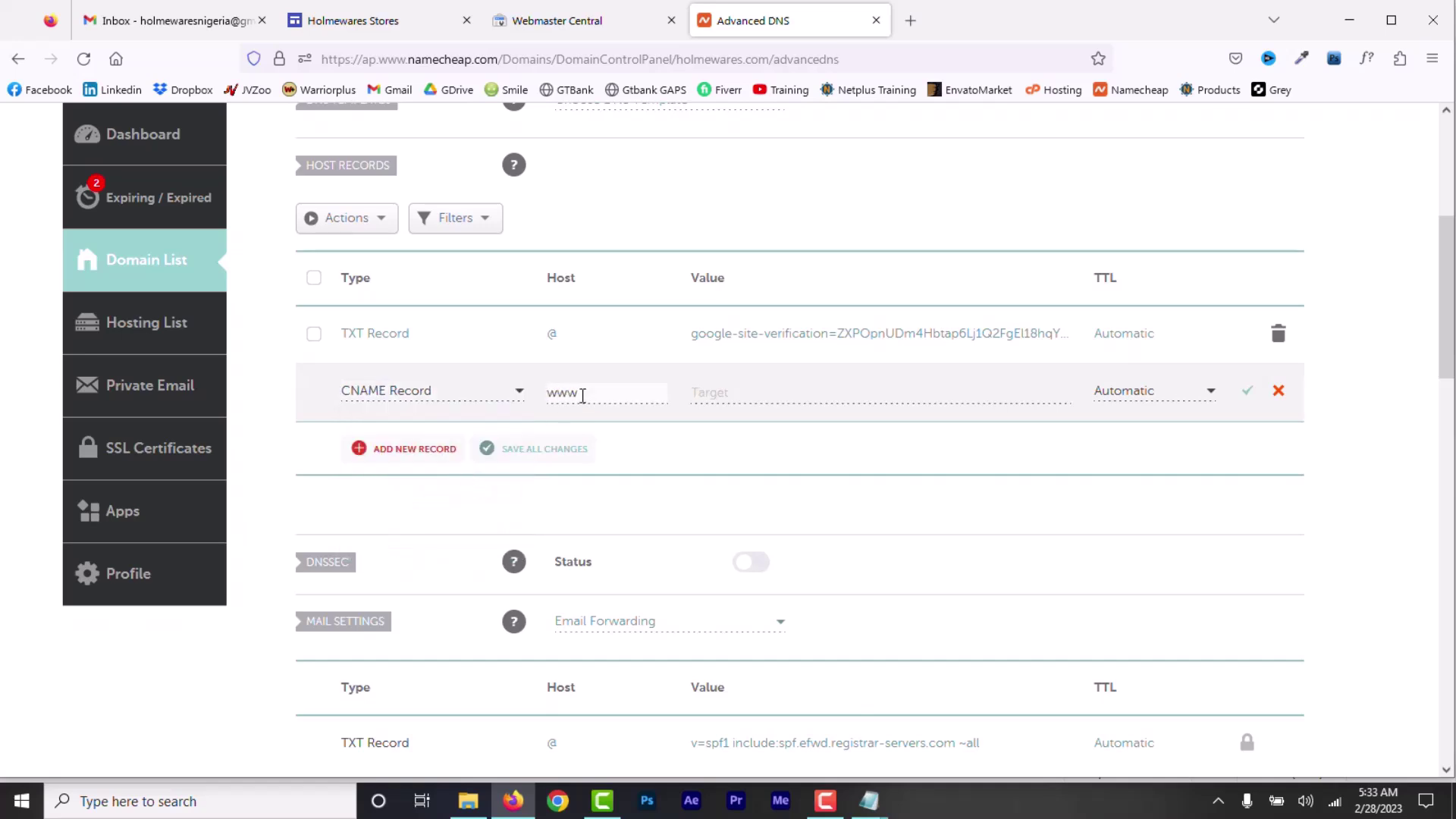
{"action": "left_click", "coordinate": [726, 388]}
{"action": "type", "text": "ghs.googlehosted.com."}
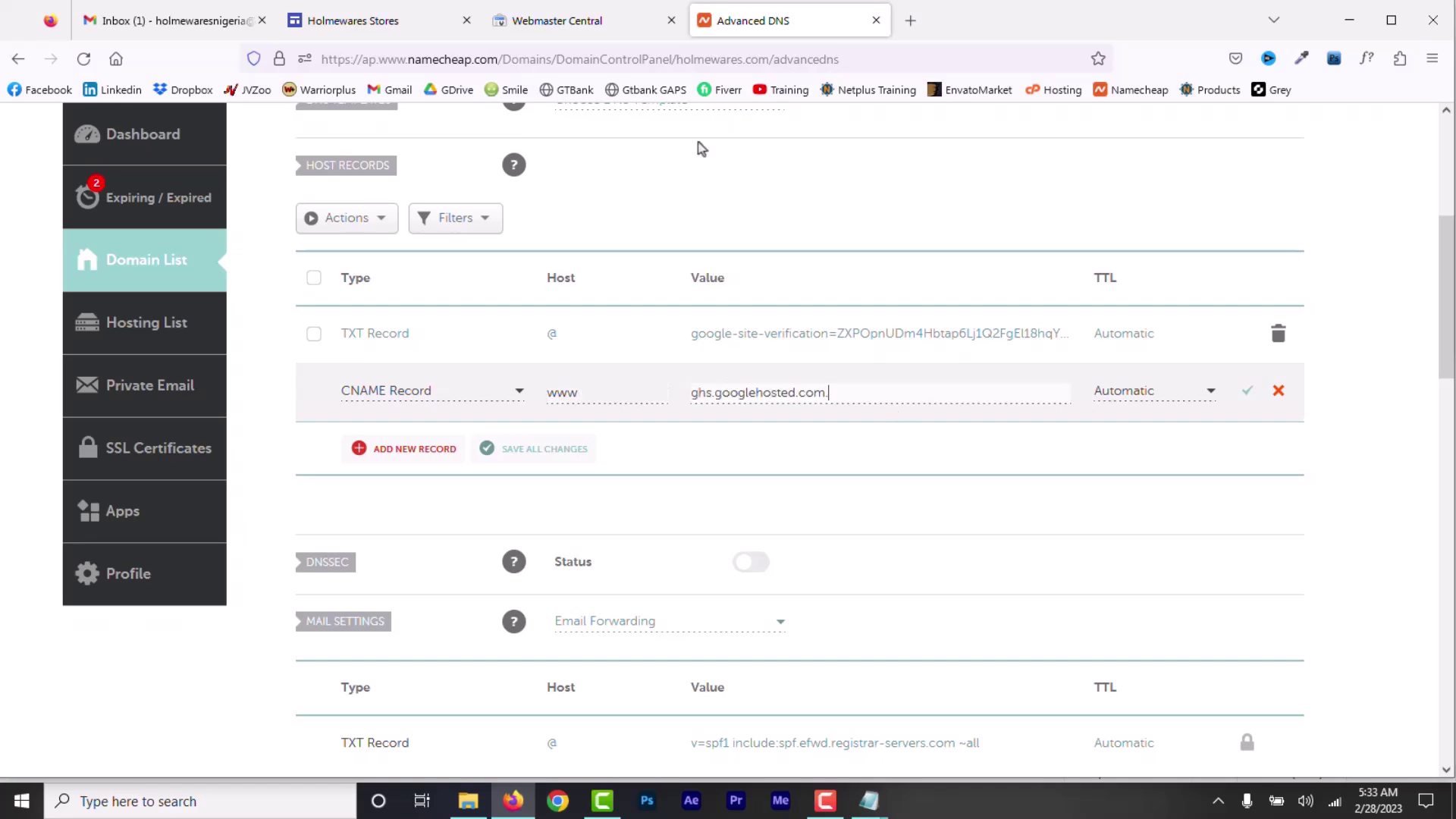
{"action": "left_click", "coordinate": [1248, 392]}
{"action": "left_click", "coordinate": [1248, 393]}
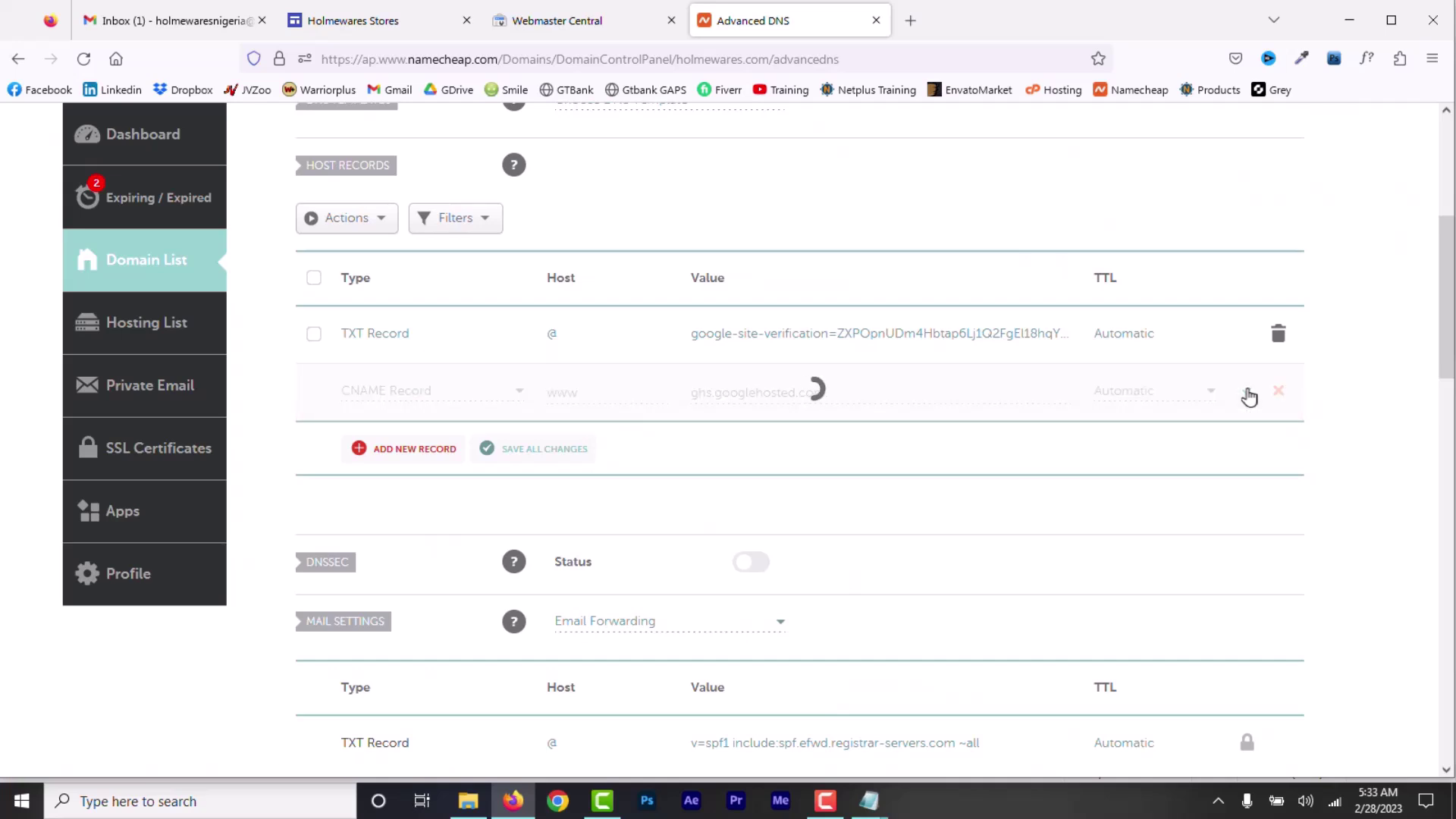
{"action": "left_click", "coordinate": [399, 21]}
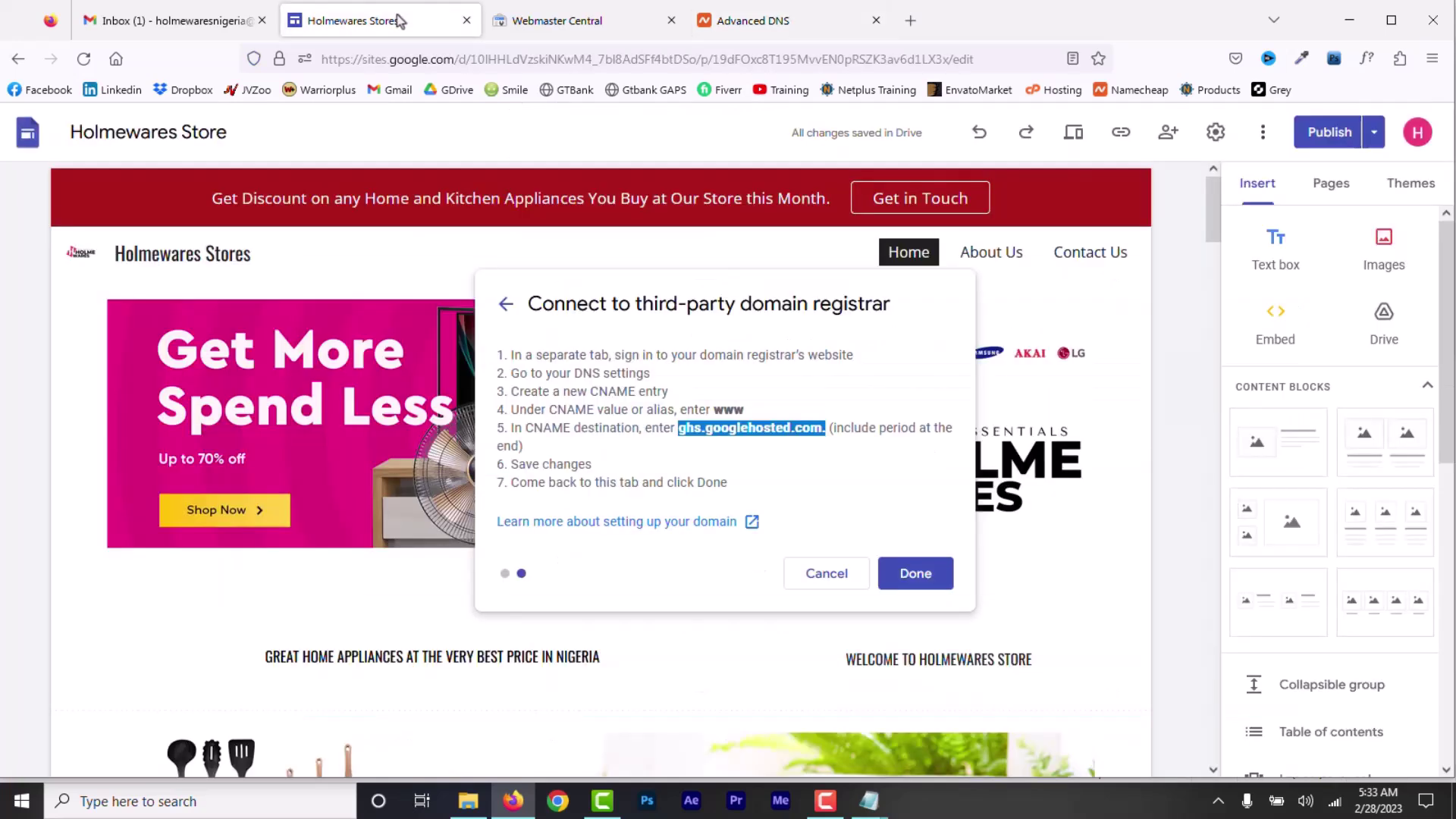
{"action": "left_click", "coordinate": [916, 576]}
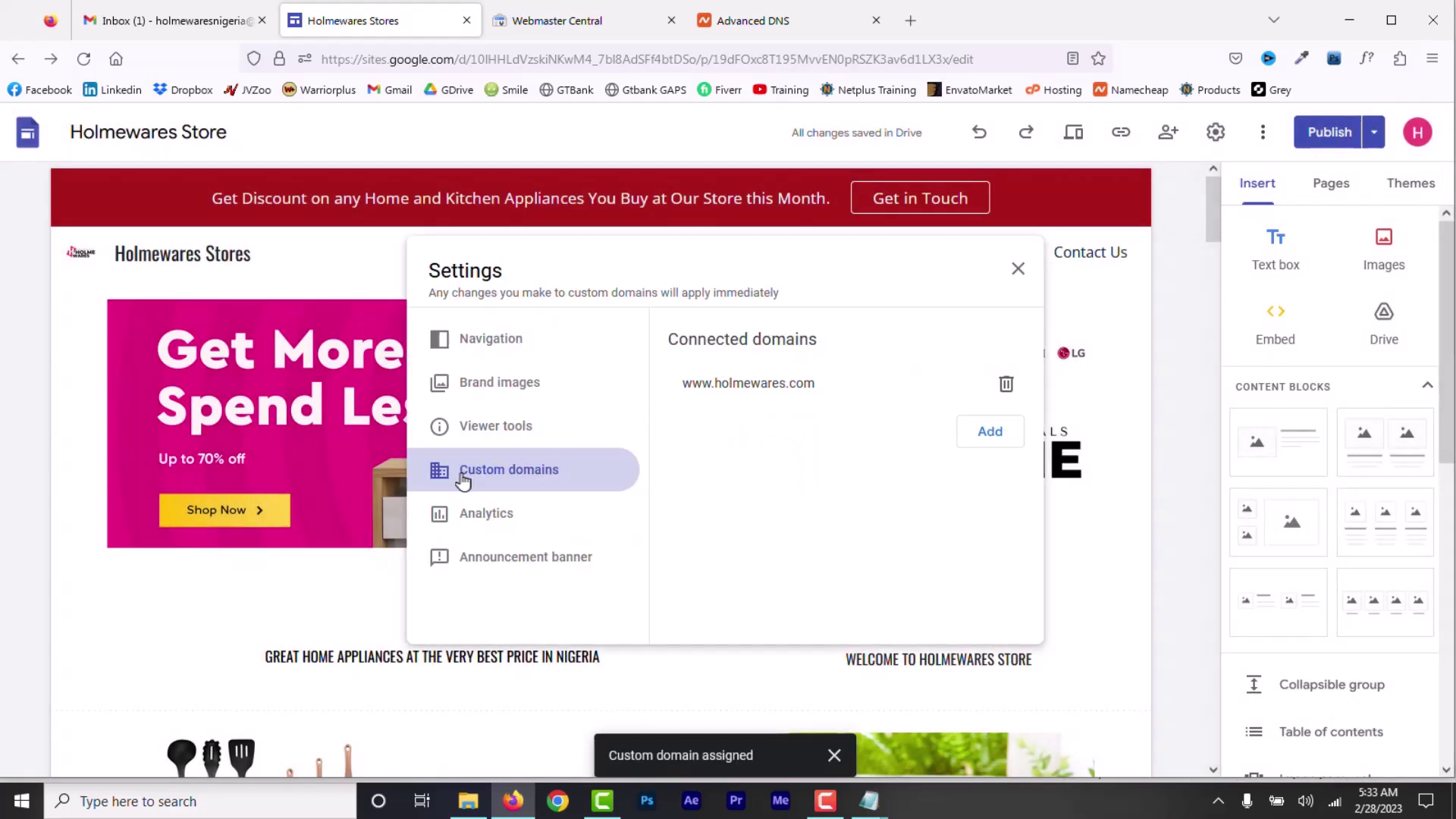
{"action": "left_click", "coordinate": [913, 23]}
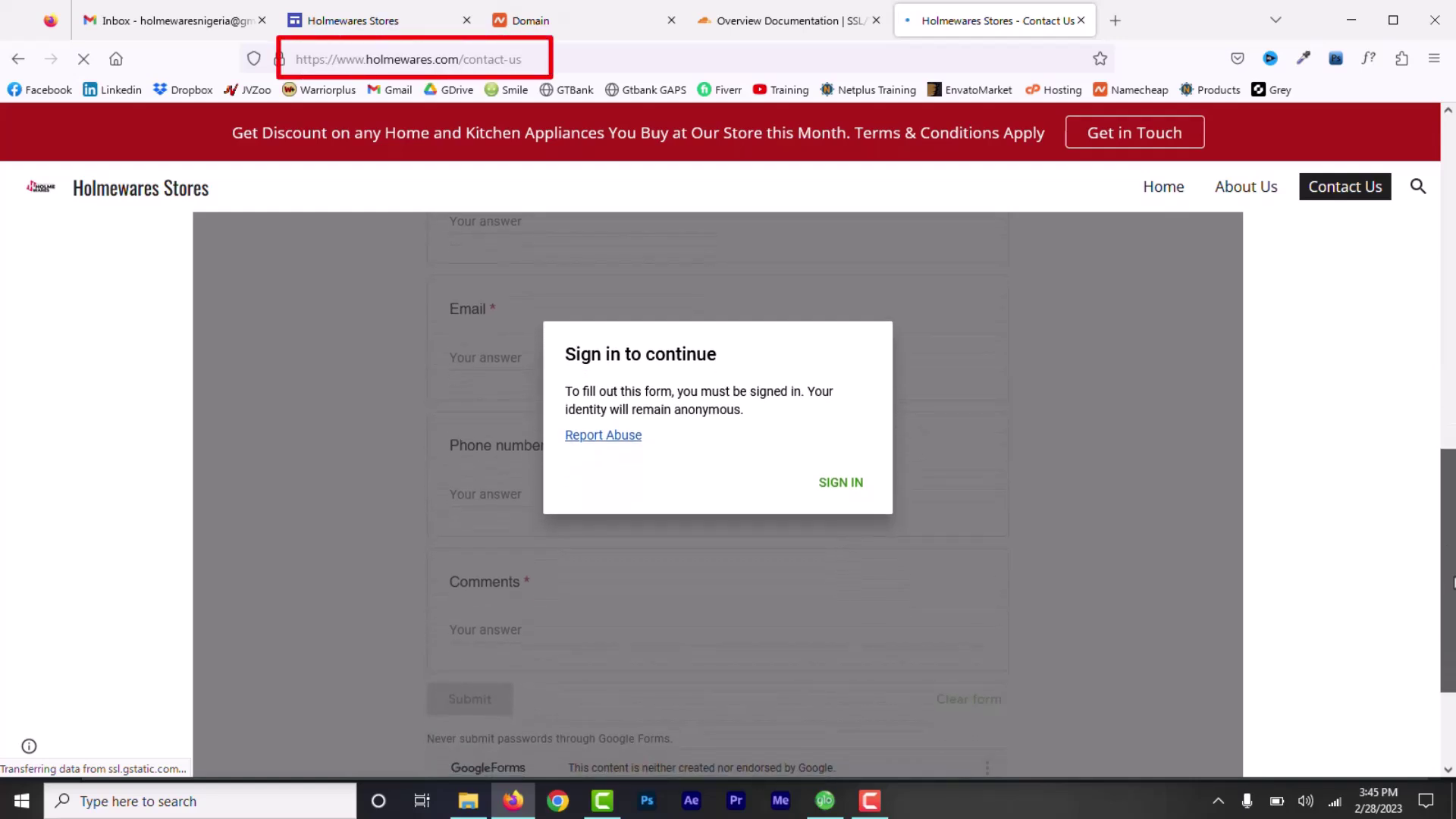
{"action": "left_click", "coordinate": [1248, 189]}
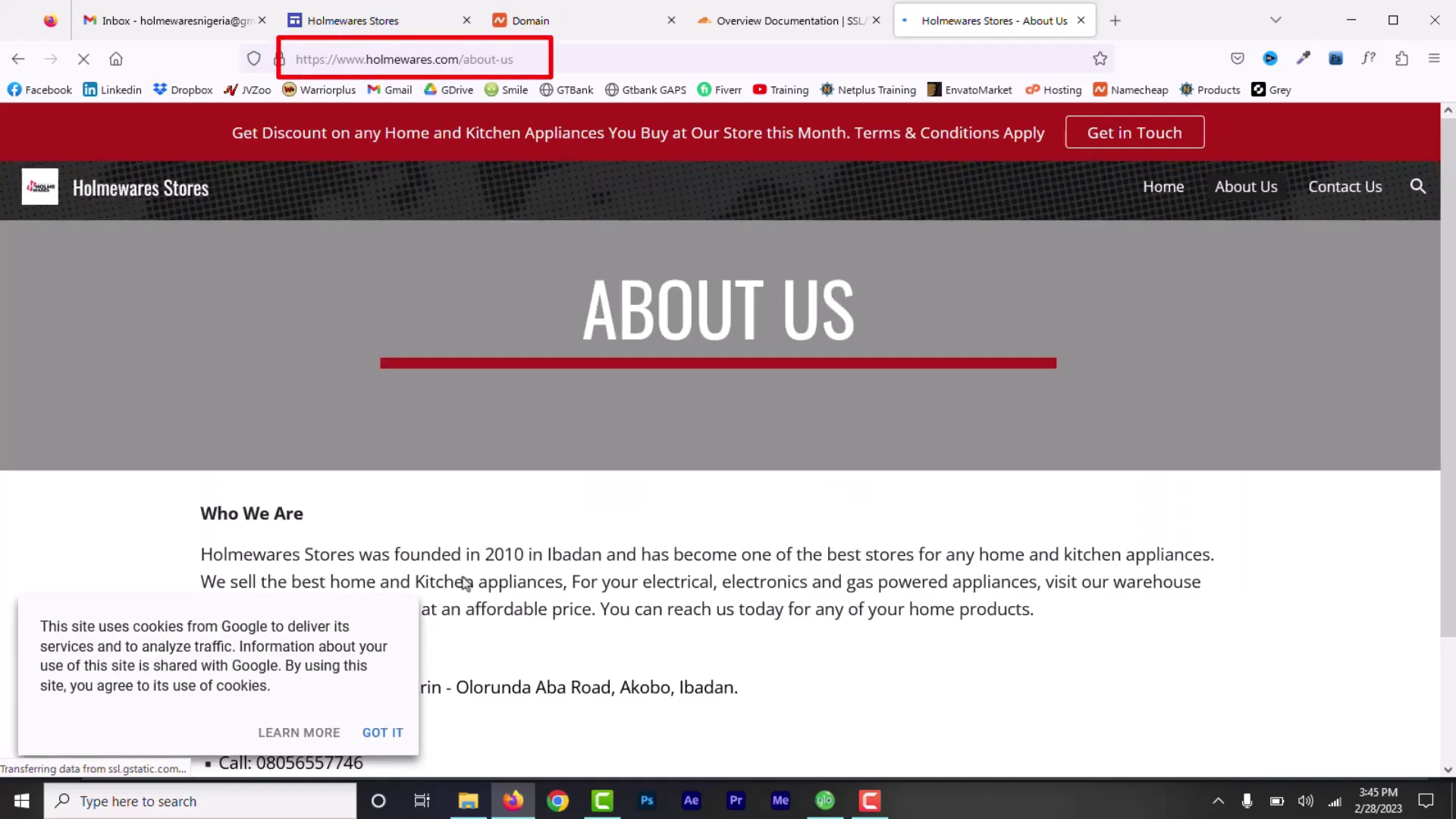
{"action": "left_click", "coordinate": [1338, 189]}
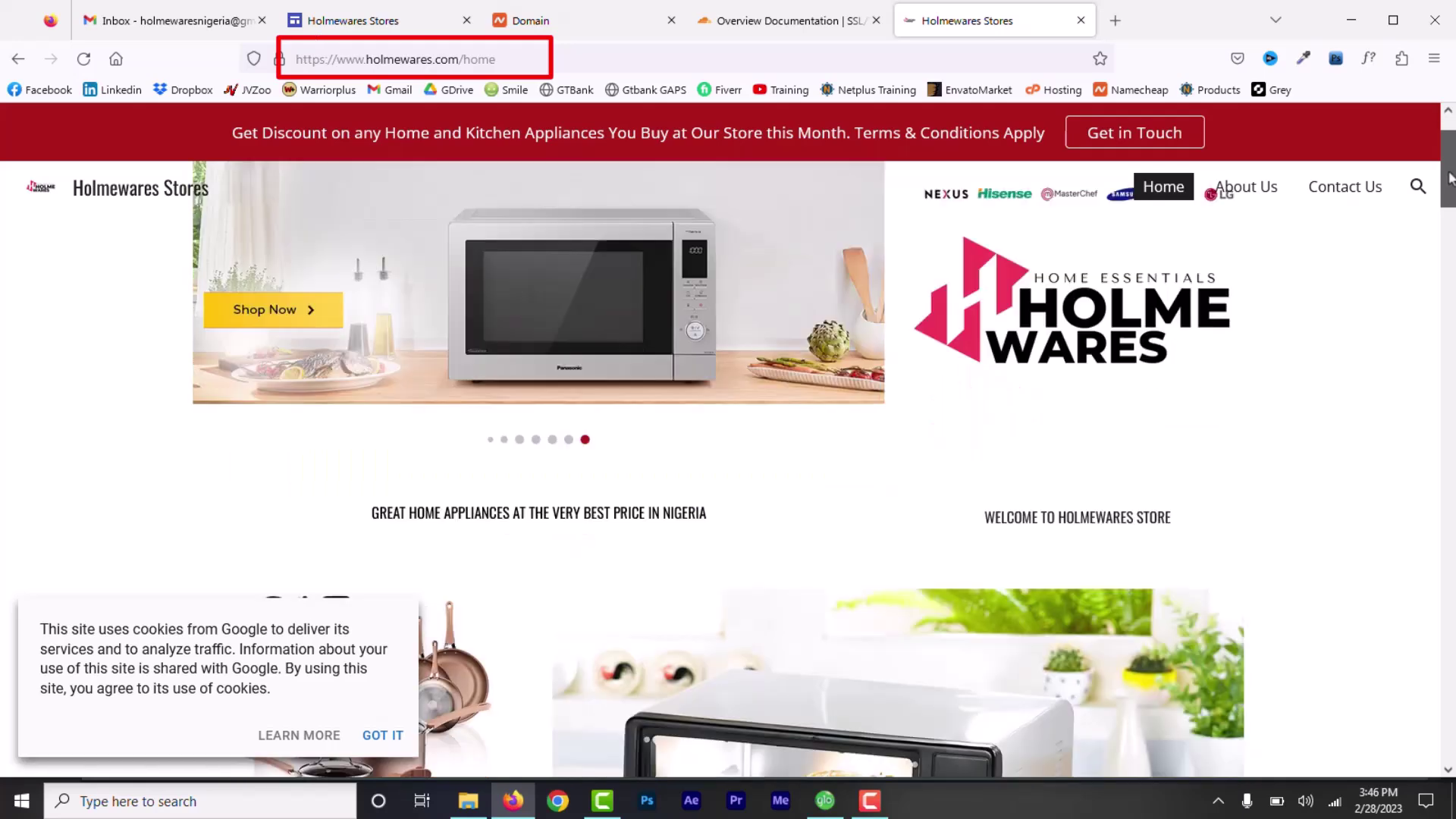
{"action": "left_click_drag", "start_coordinate": [1450, 159], "coordinate": [1453, 269]}
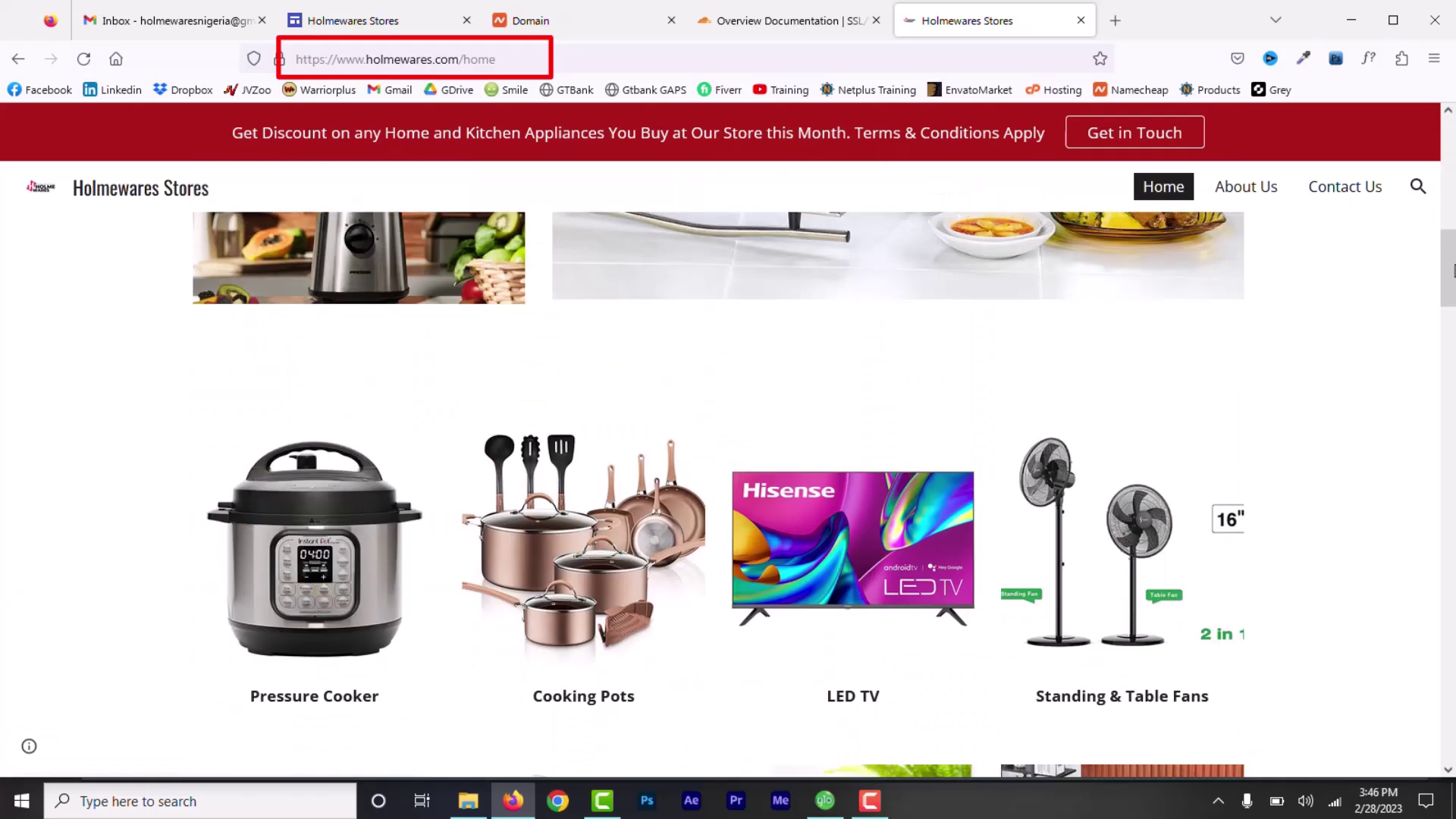
{"action": "left_click_drag", "start_coordinate": [1449, 425], "coordinate": [1453, 629]}
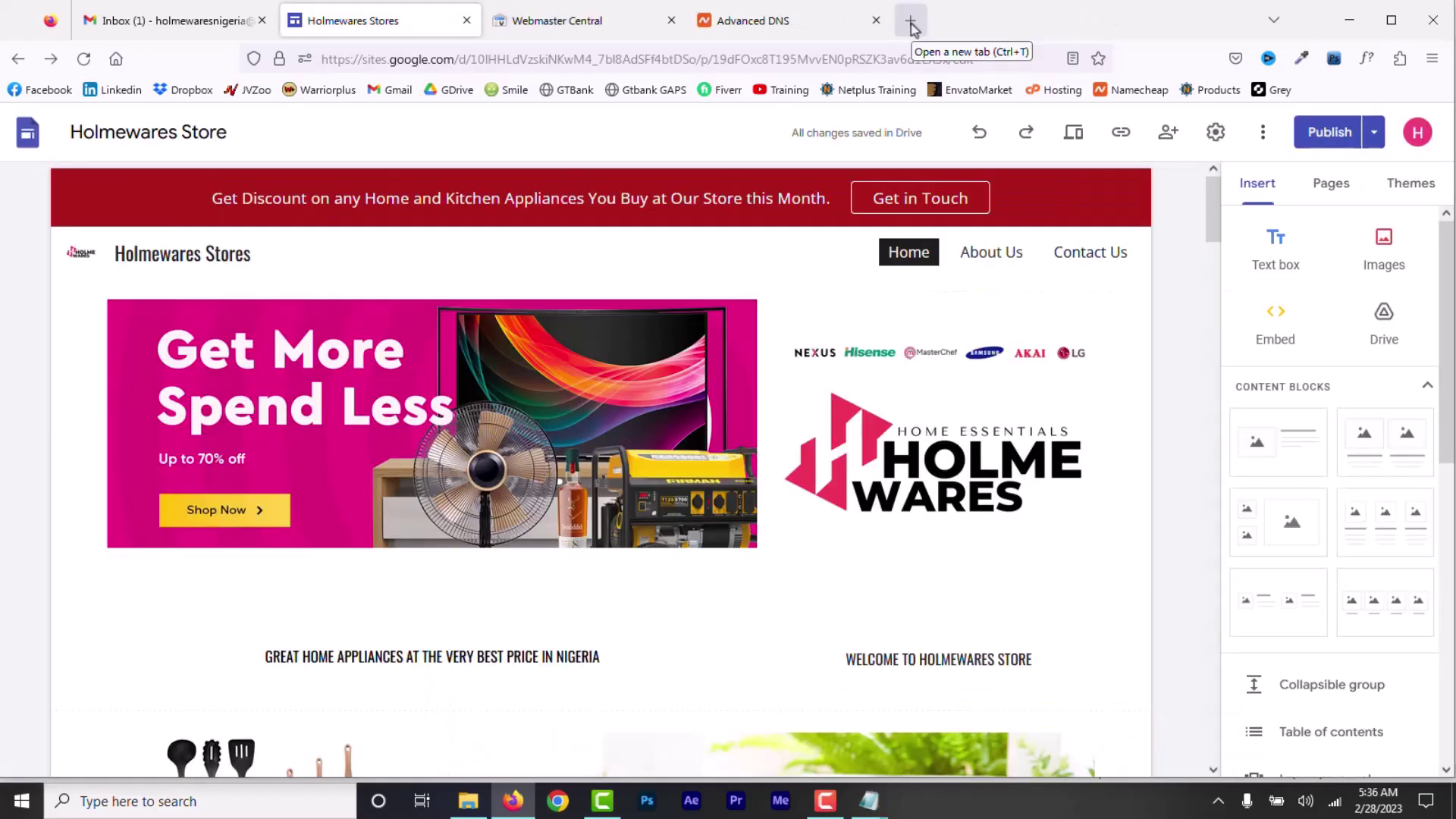
- Load bare holmewares.com in a new tab, which gives a server-not-found error
{"action": "left_click", "coordinate": [910, 22]}
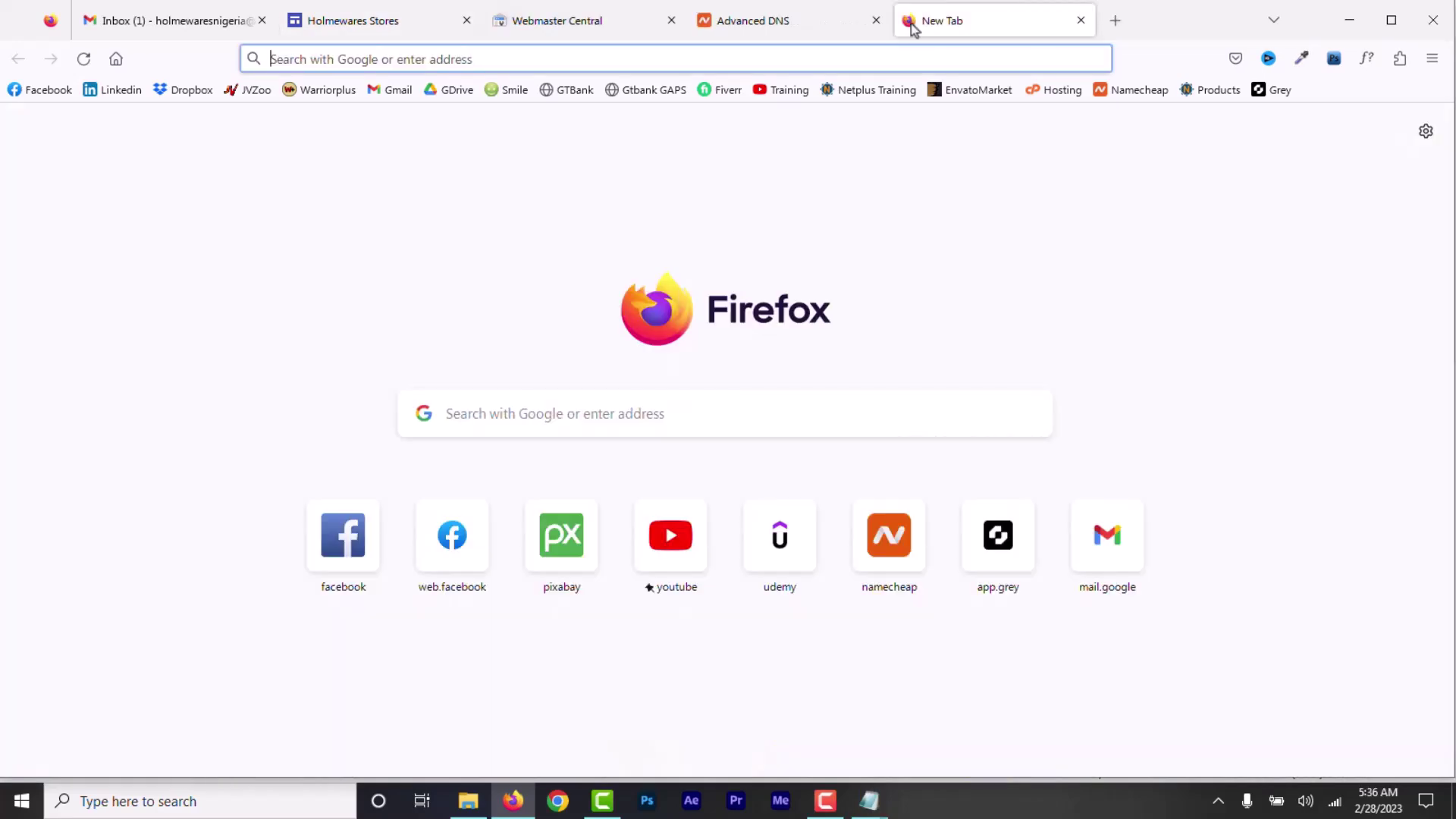
{"action": "type", "text": "holm"}
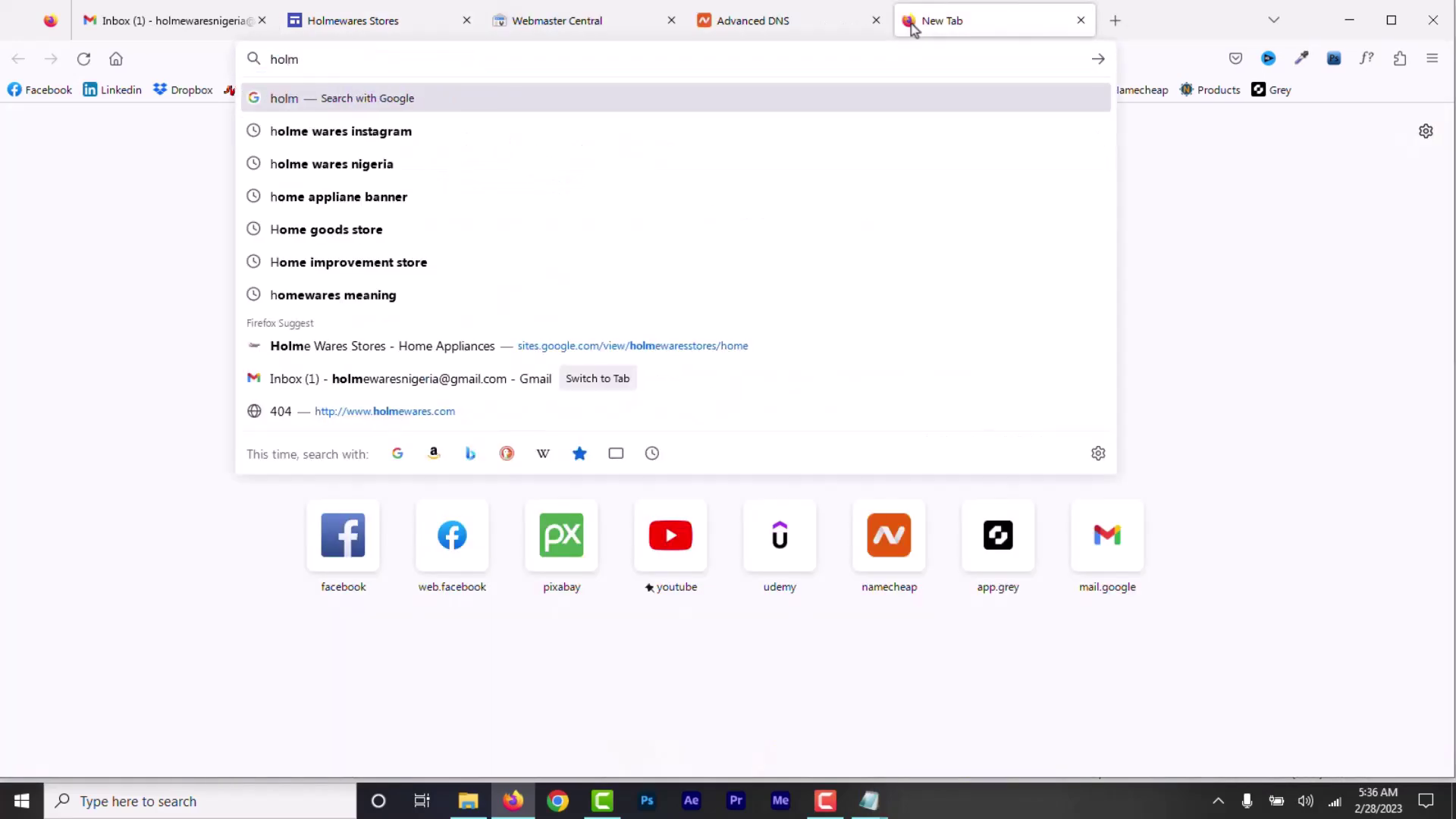
{"action": "type", "text": "ewares"}
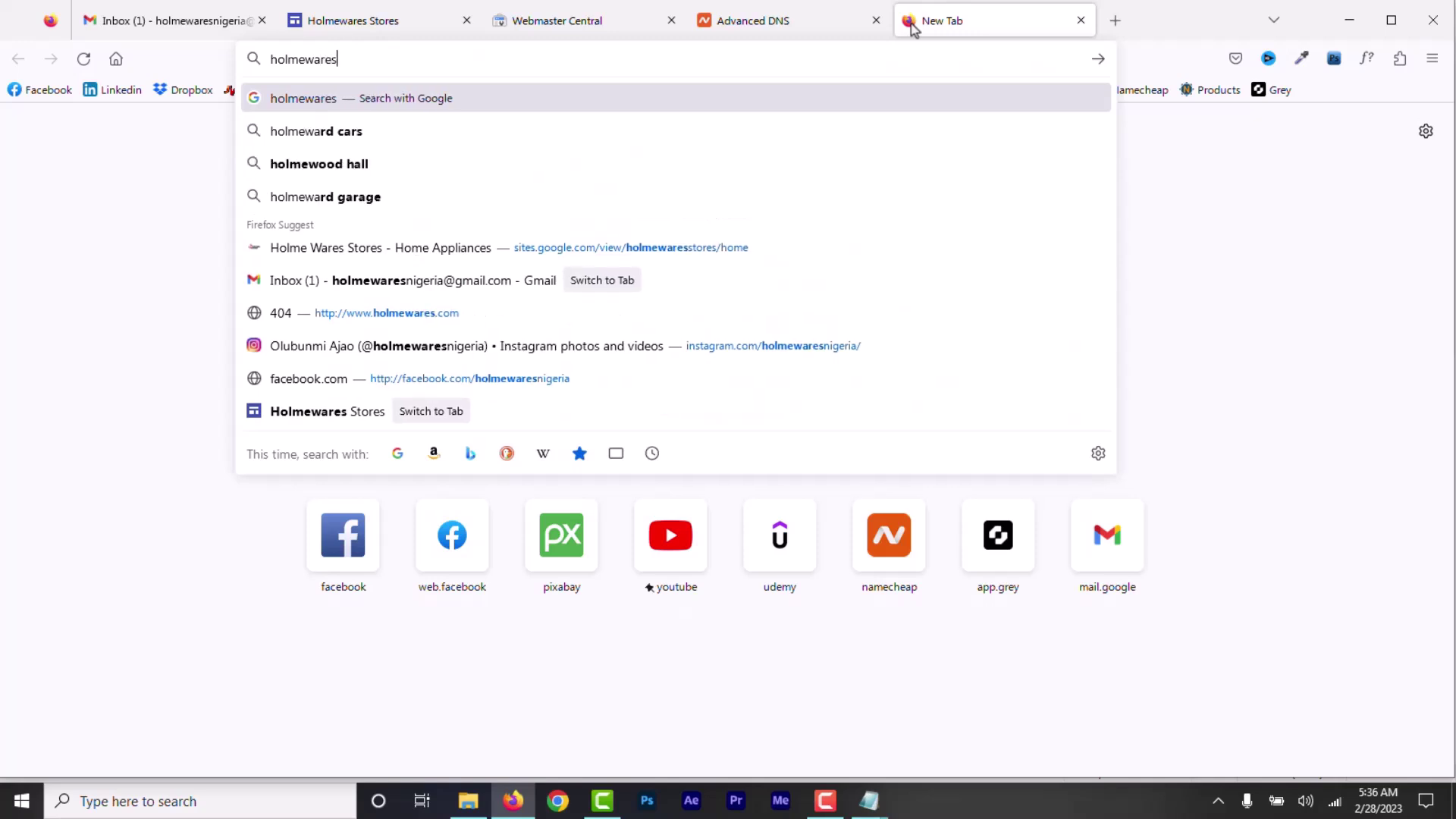
{"action": "type", "text": ".com"}
{"action": "key", "text": "Return"}
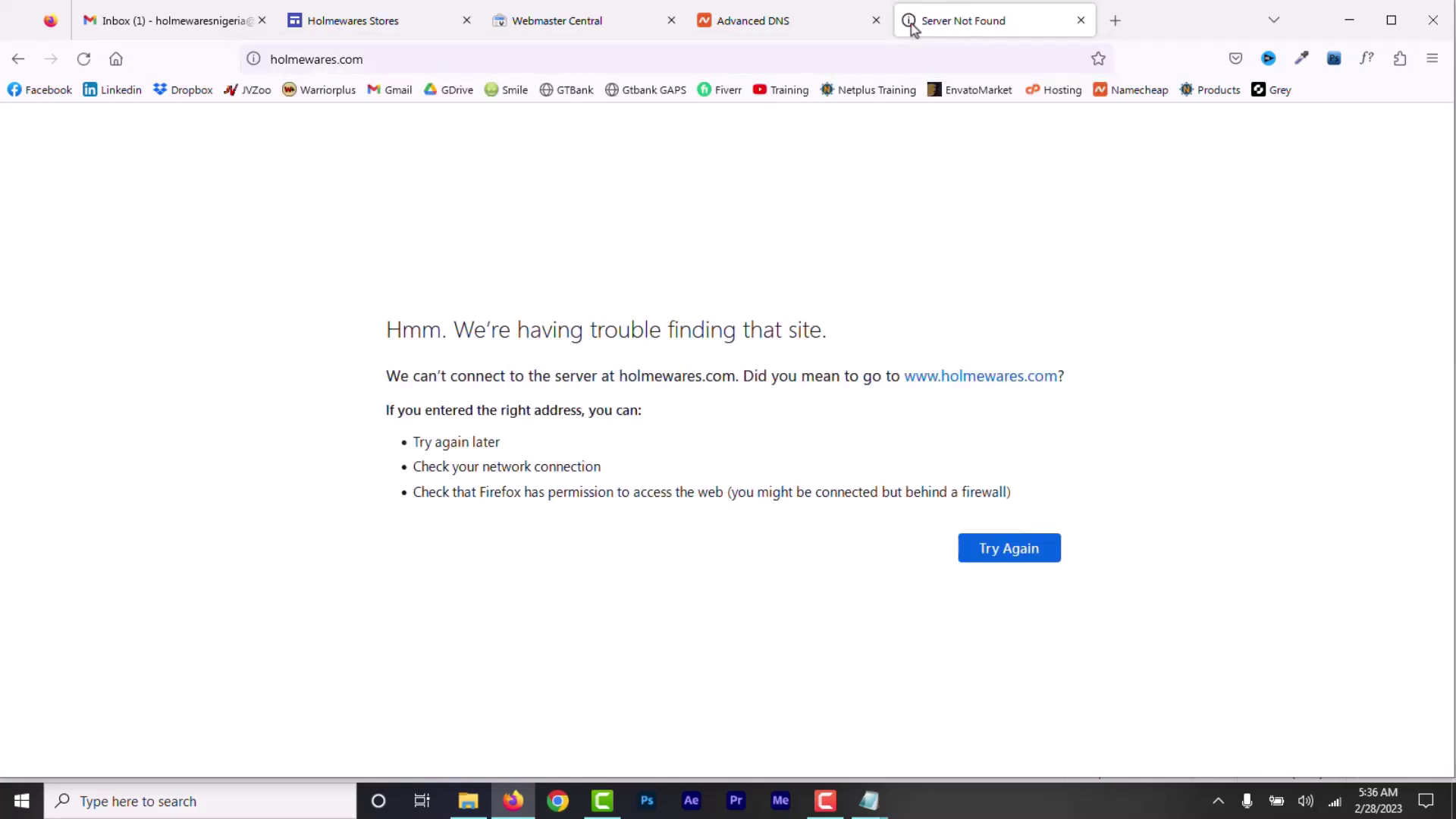
- Try holmewares.com/home, which also fails to load
{"action": "left_click", "coordinate": [378, 57]}
{"action": "left_click", "coordinate": [378, 57]}
{"action": "type", "text": "/"}
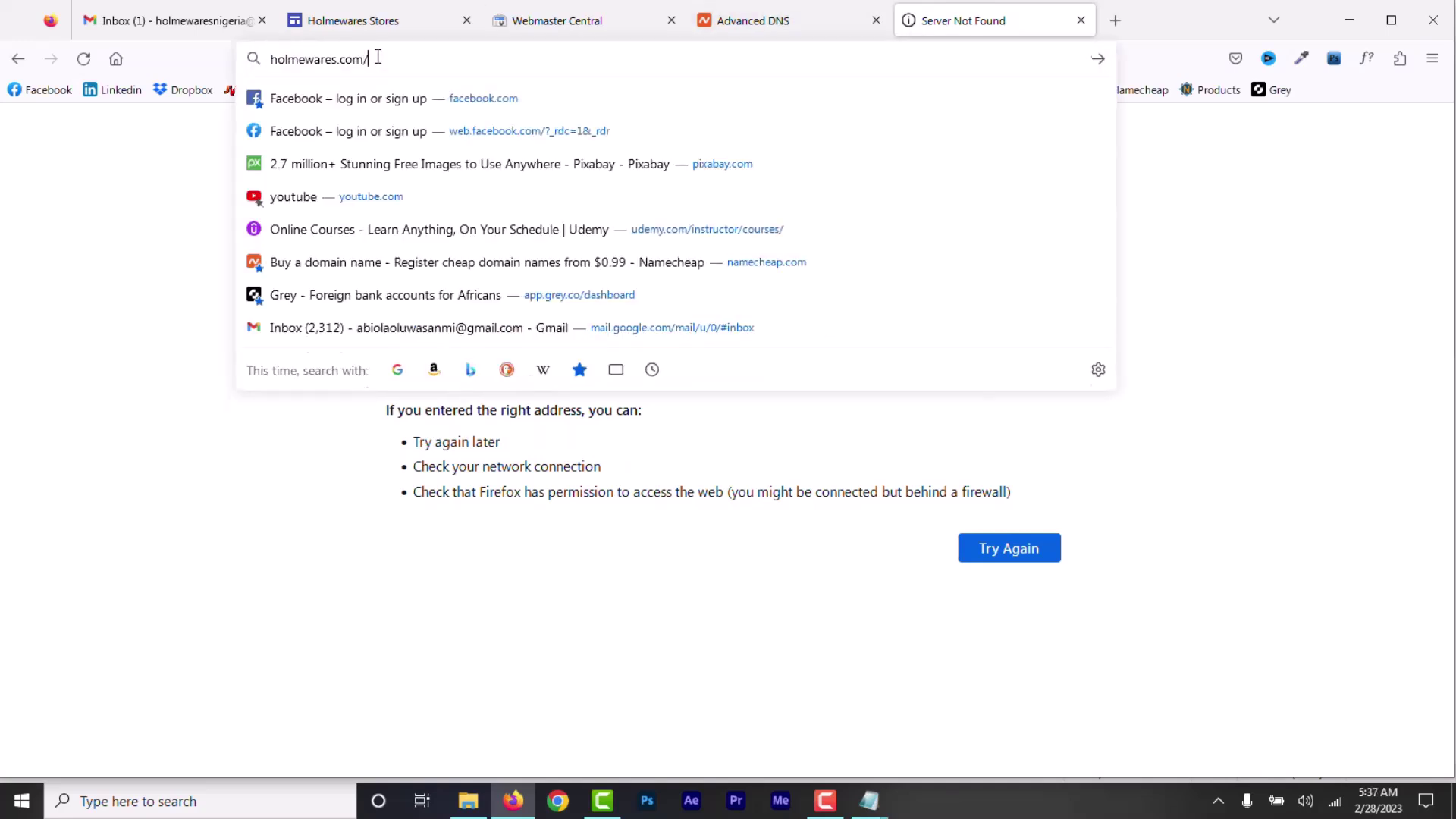
{"action": "type", "text": "home"}
{"action": "key", "text": "Return"}
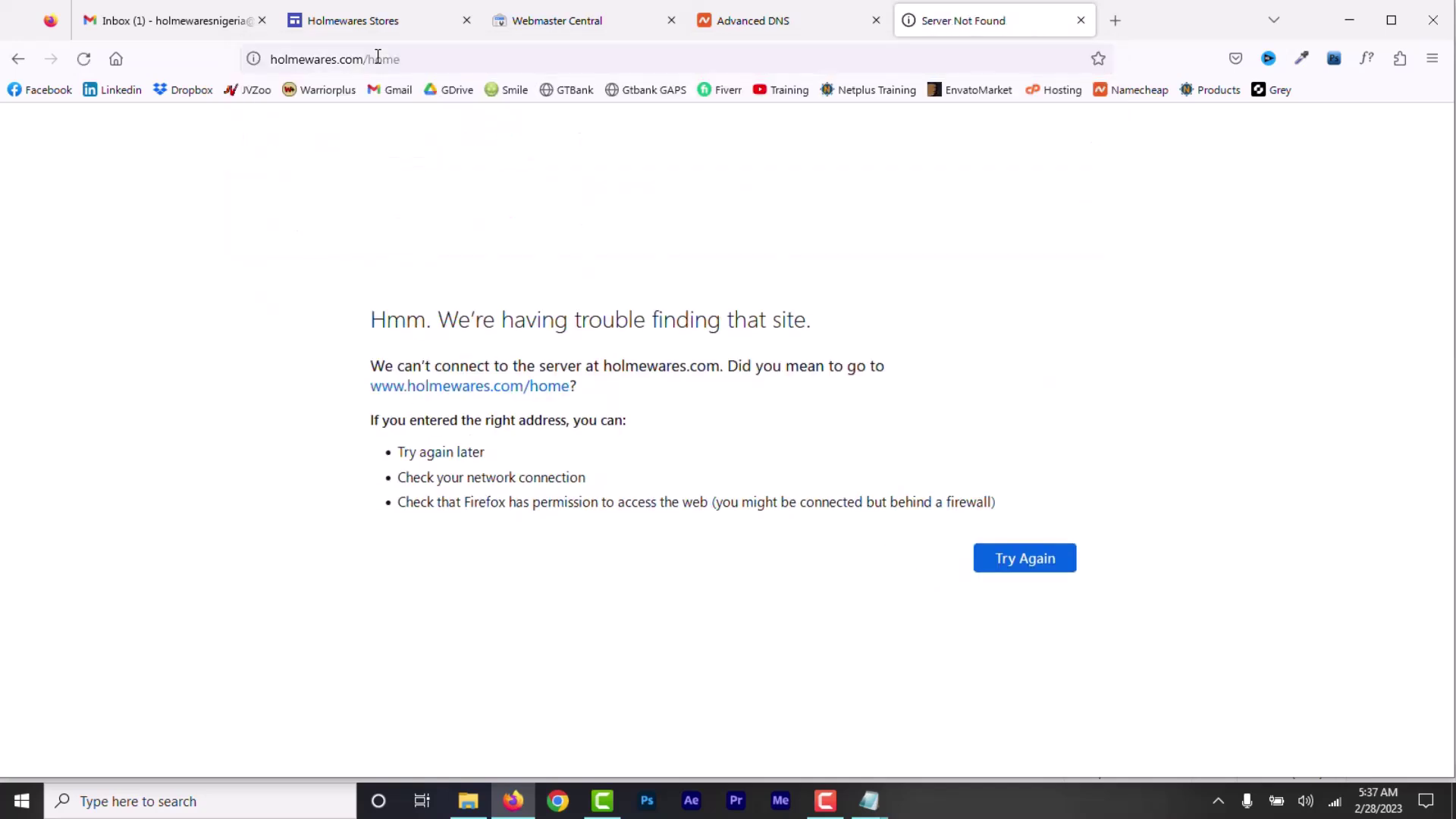
- Close the error and Webmaster Central tabs, then create a Cloudflare account and save its login
{"action": "left_click", "coordinate": [1080, 20]}
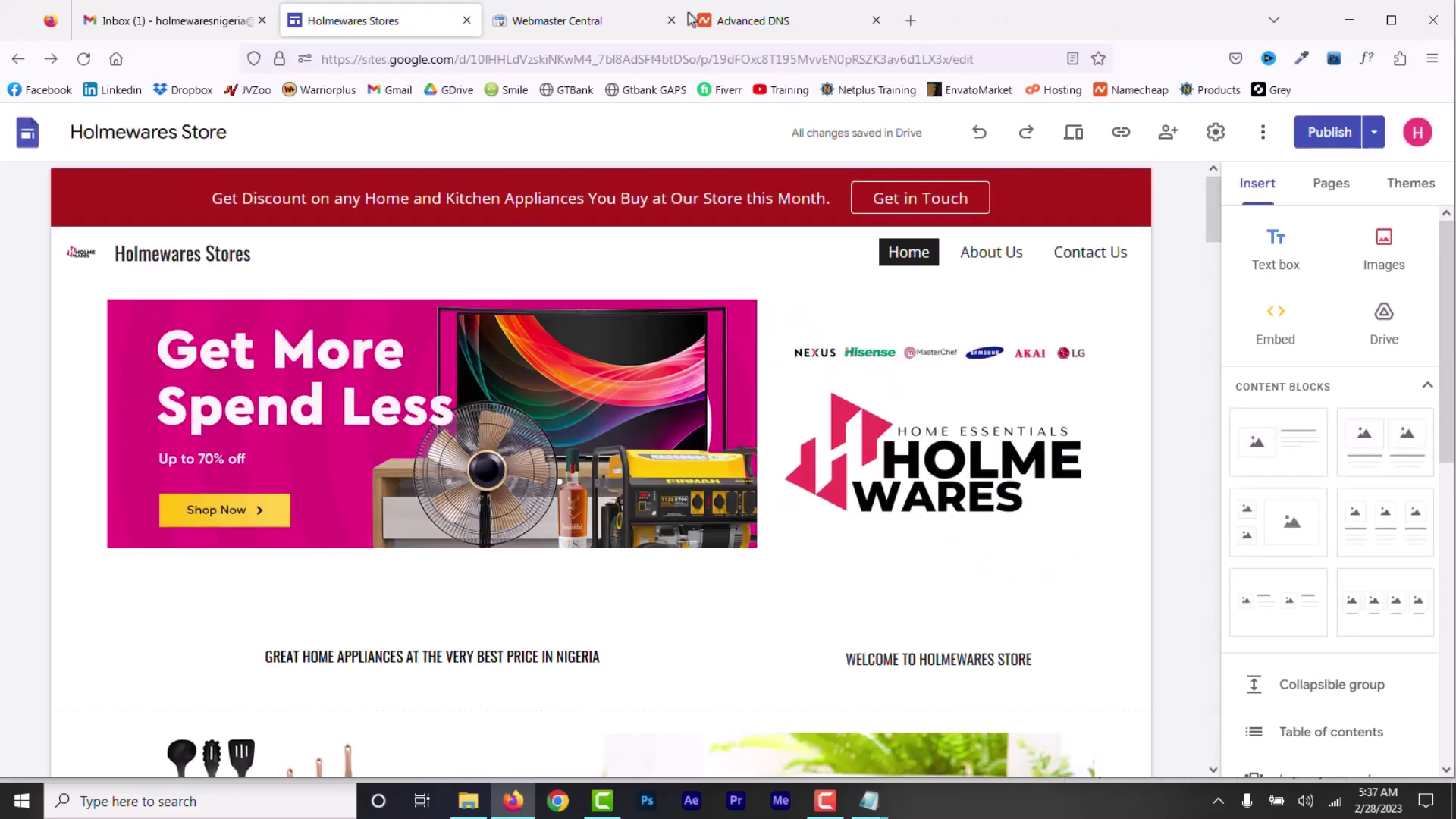
{"action": "mouse_move", "coordinate": [907, 253]}
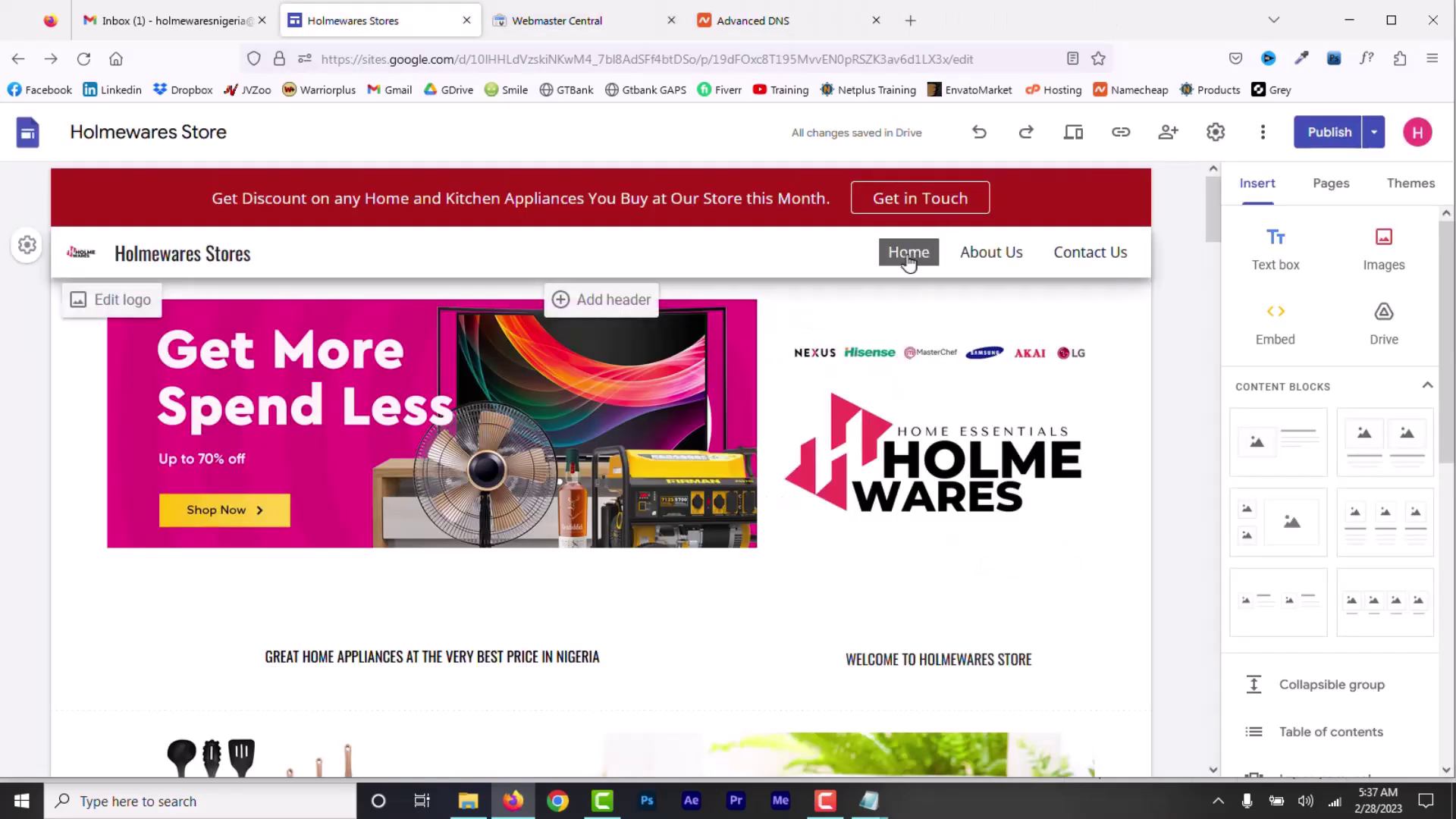
{"action": "left_click", "coordinate": [671, 21]}
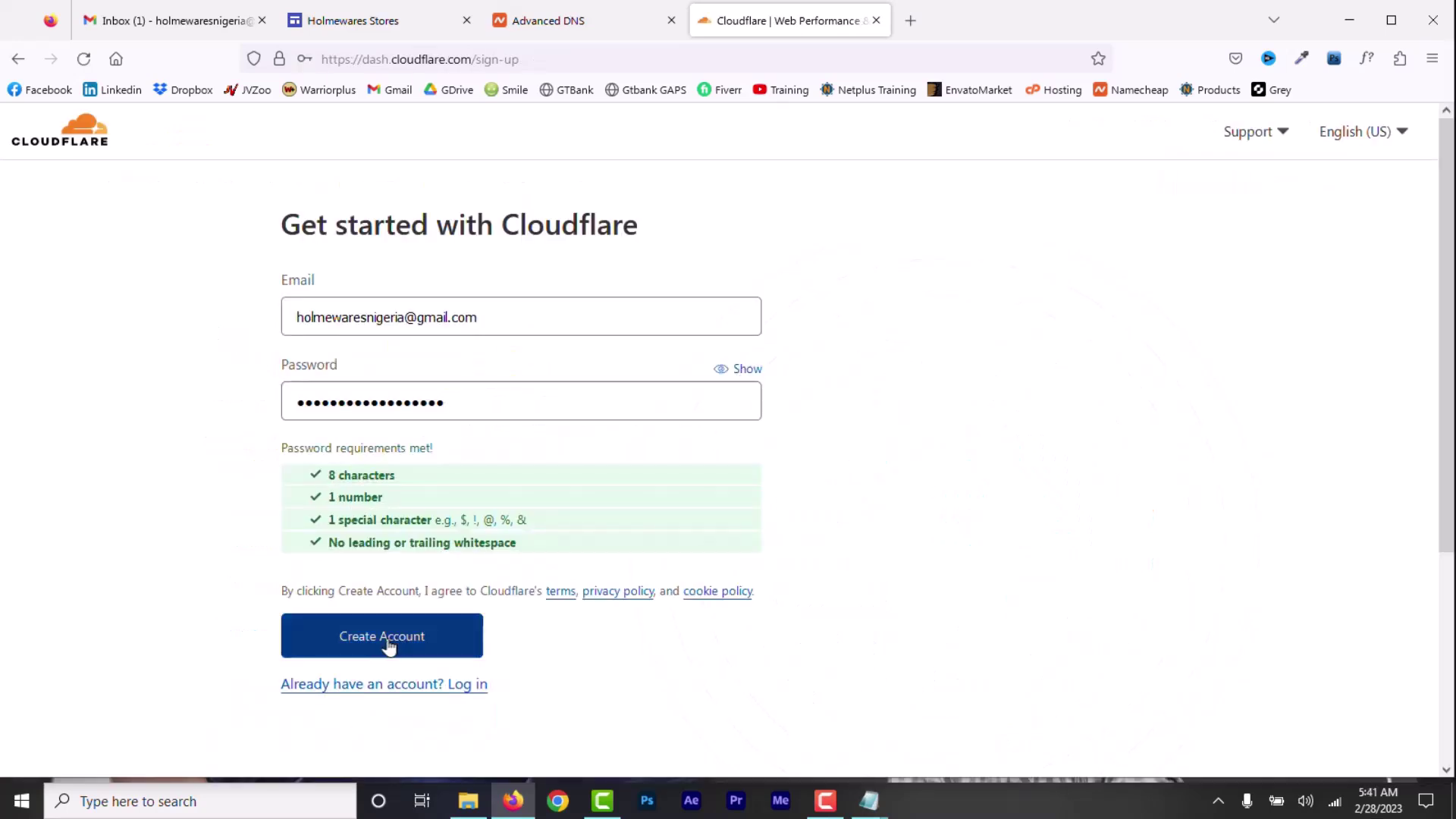
{"action": "left_click", "coordinate": [384, 640]}
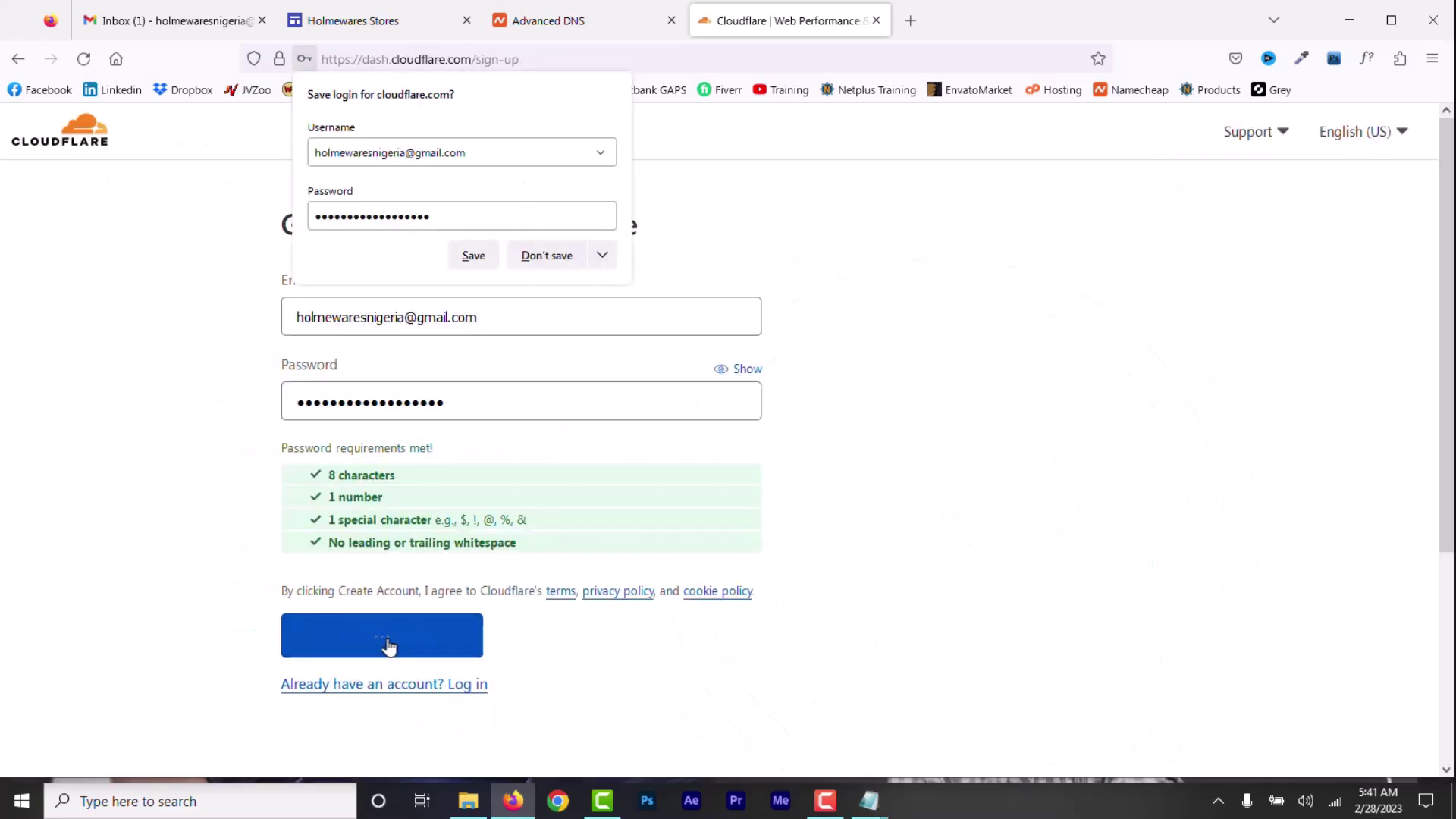
{"action": "left_click", "coordinate": [474, 255]}
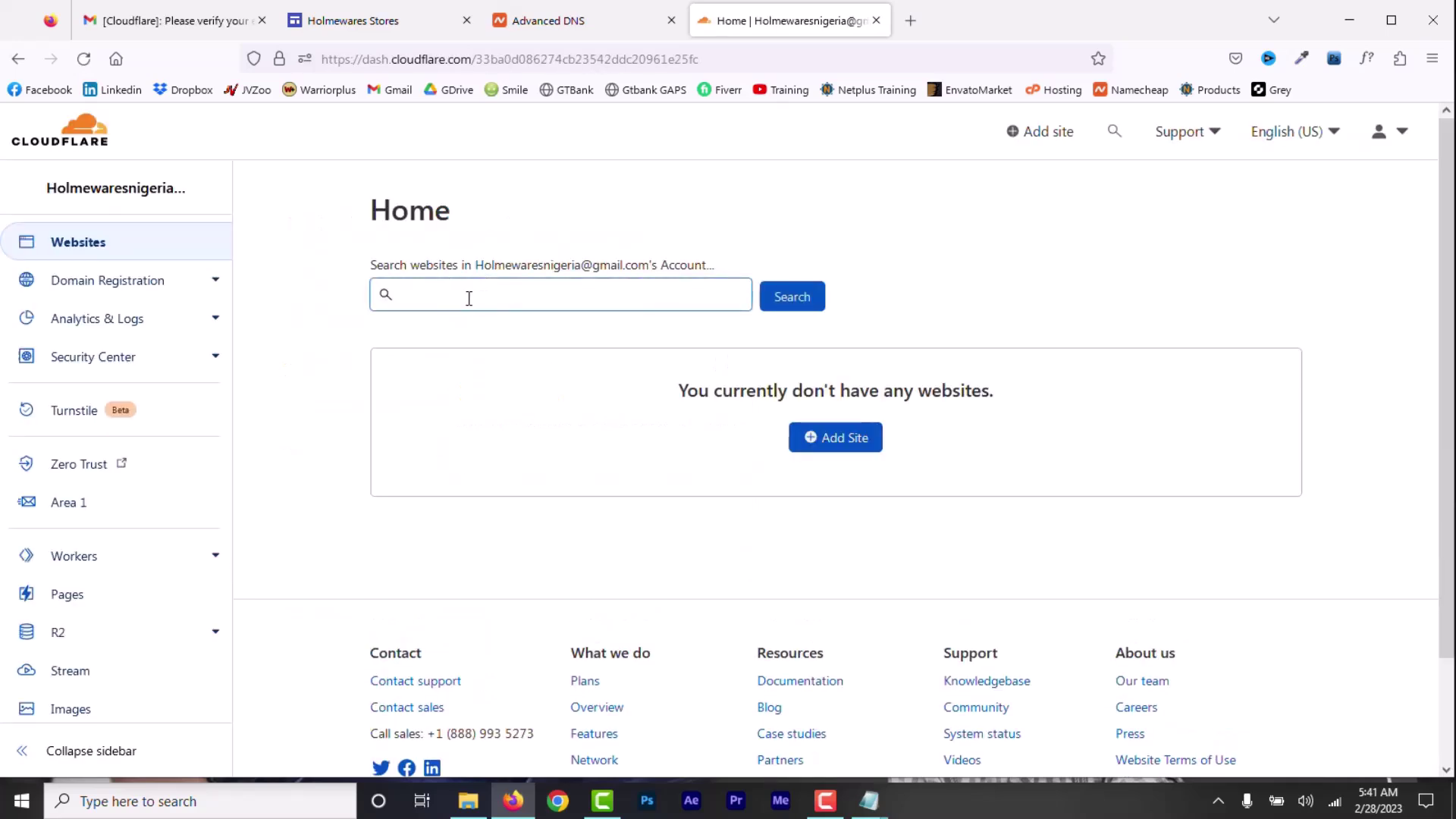
- Add holmewares.com as a new Cloudflare site on the Free plan
{"action": "left_click", "coordinate": [468, 298]}
{"action": "left_click", "coordinate": [835, 448]}
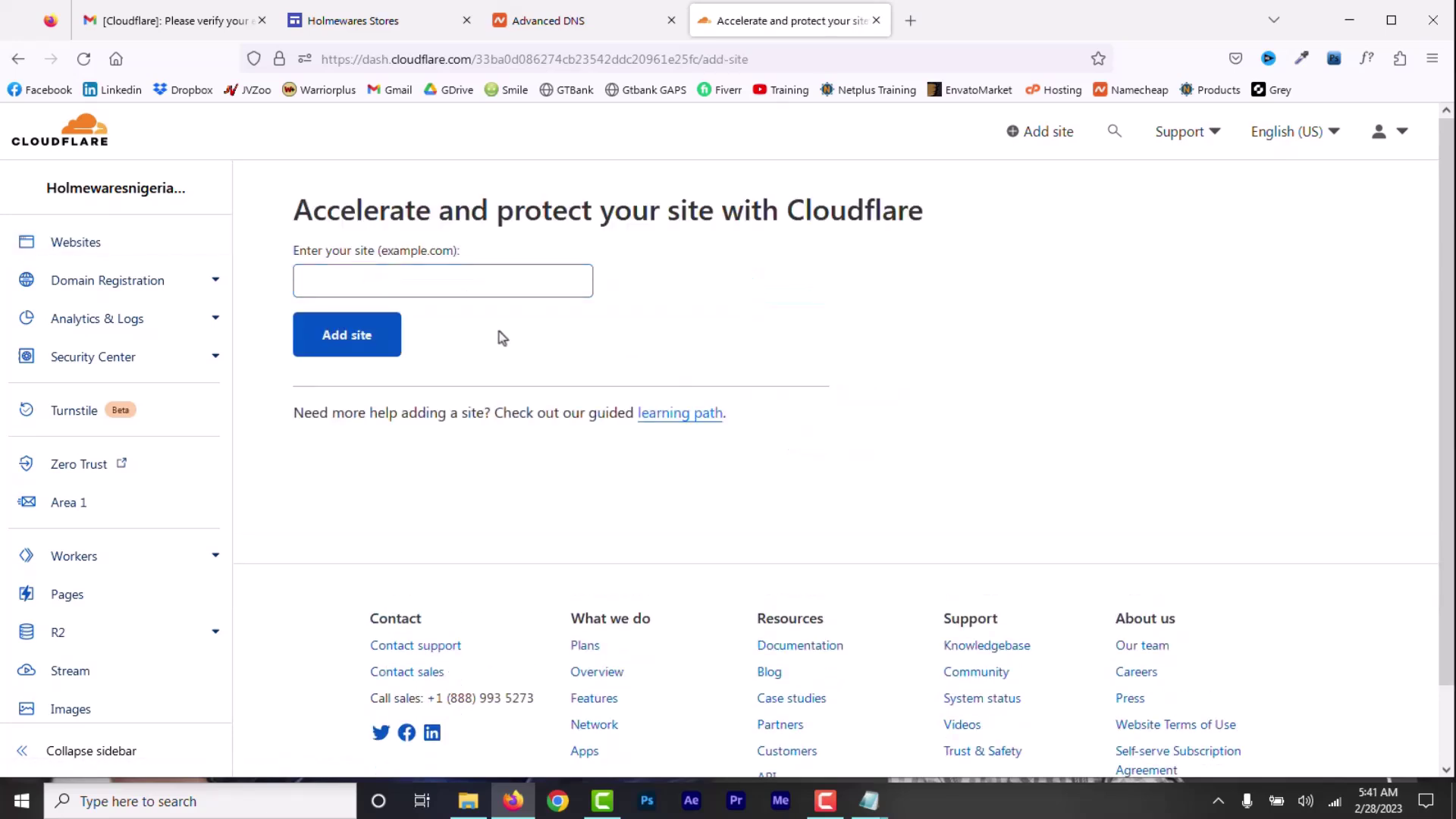
{"action": "left_click", "coordinate": [469, 284]}
{"action": "type", "text": "holmewares.com"}
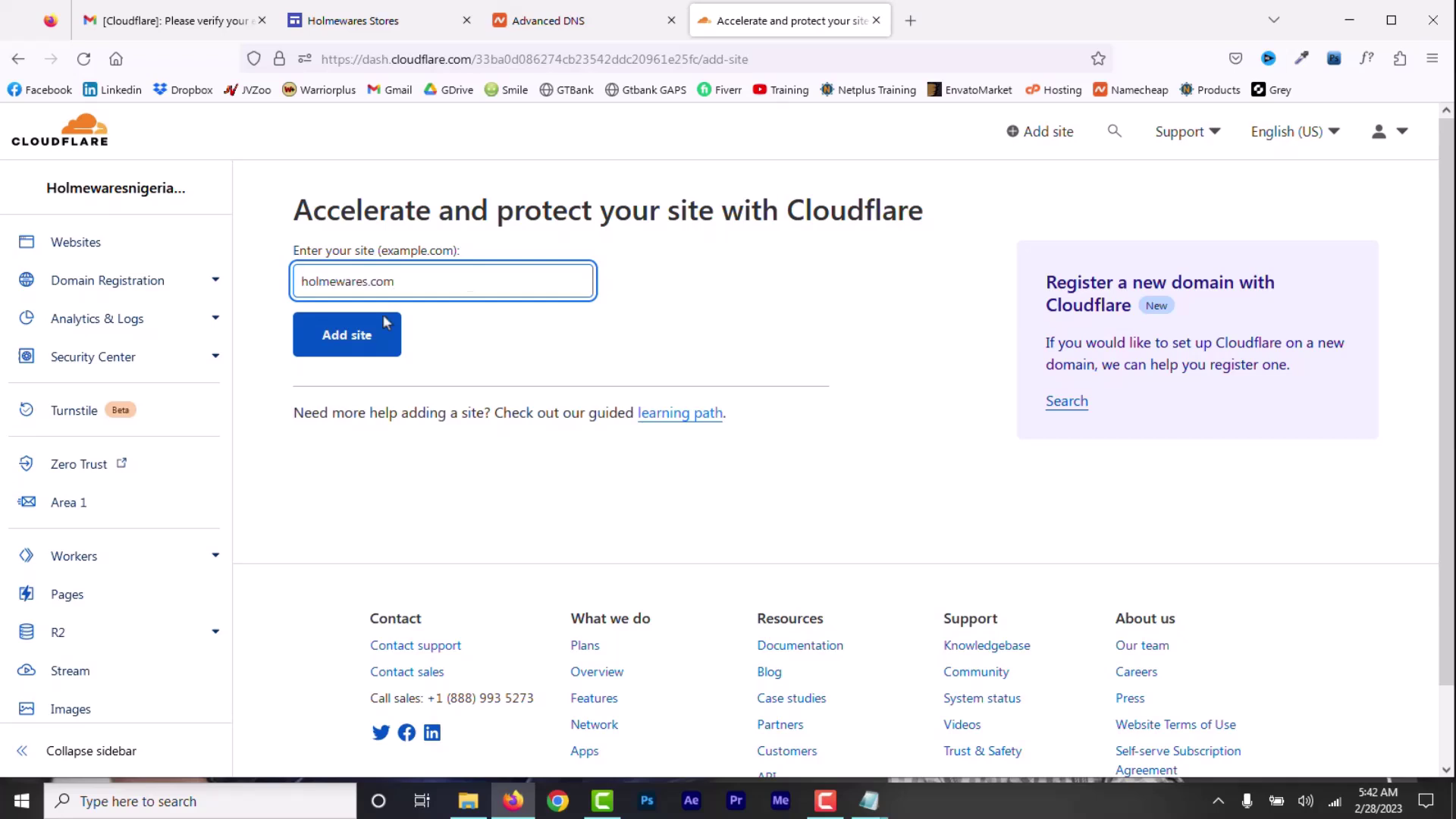
{"action": "left_click", "coordinate": [351, 340]}
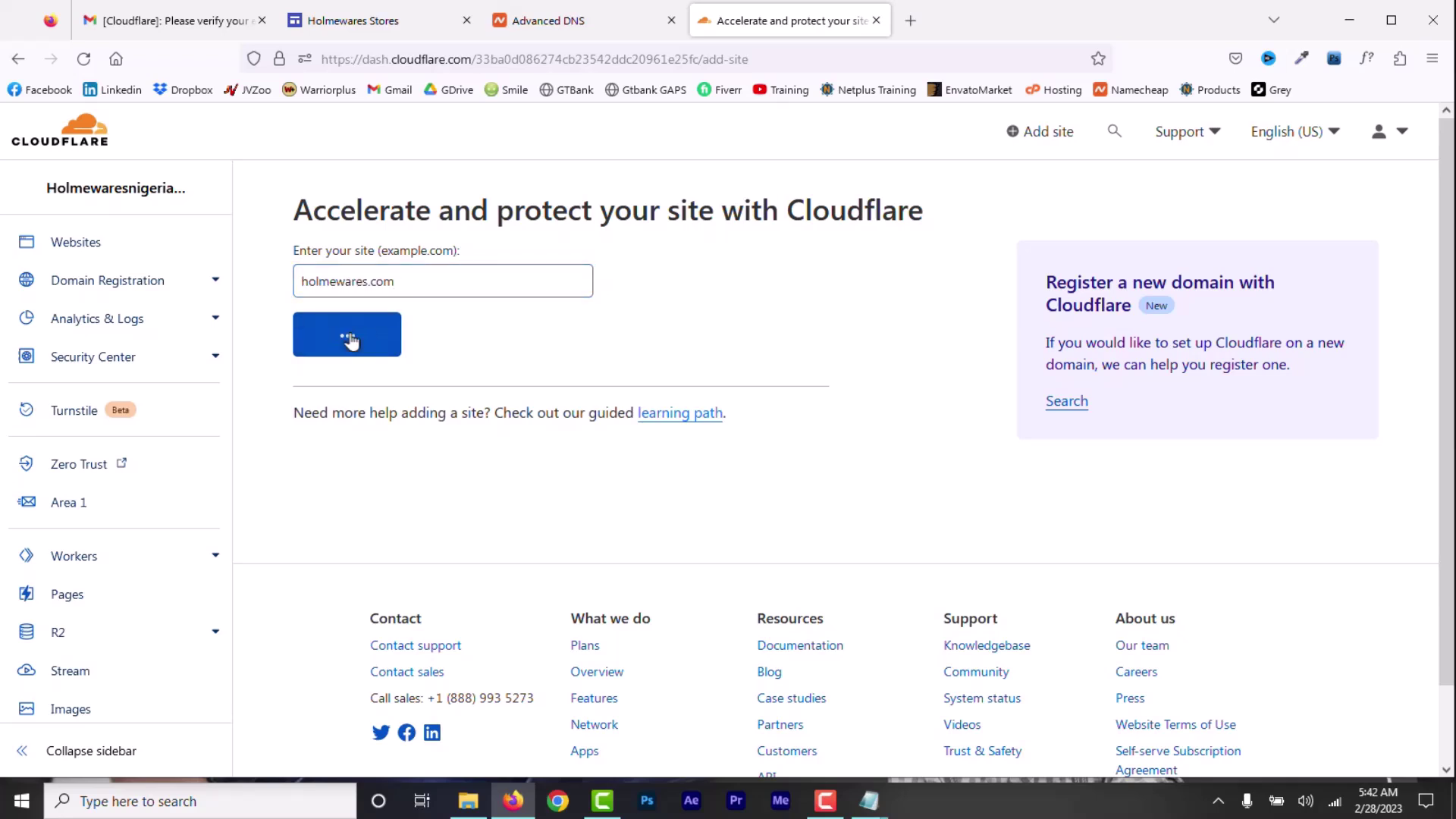
{"action": "scroll", "coordinate": [1351, 477], "scroll_direction": "down", "scroll_amount": 3}
{"action": "scroll", "coordinate": [1350, 476], "scroll_direction": "down", "scroll_amount": 2}
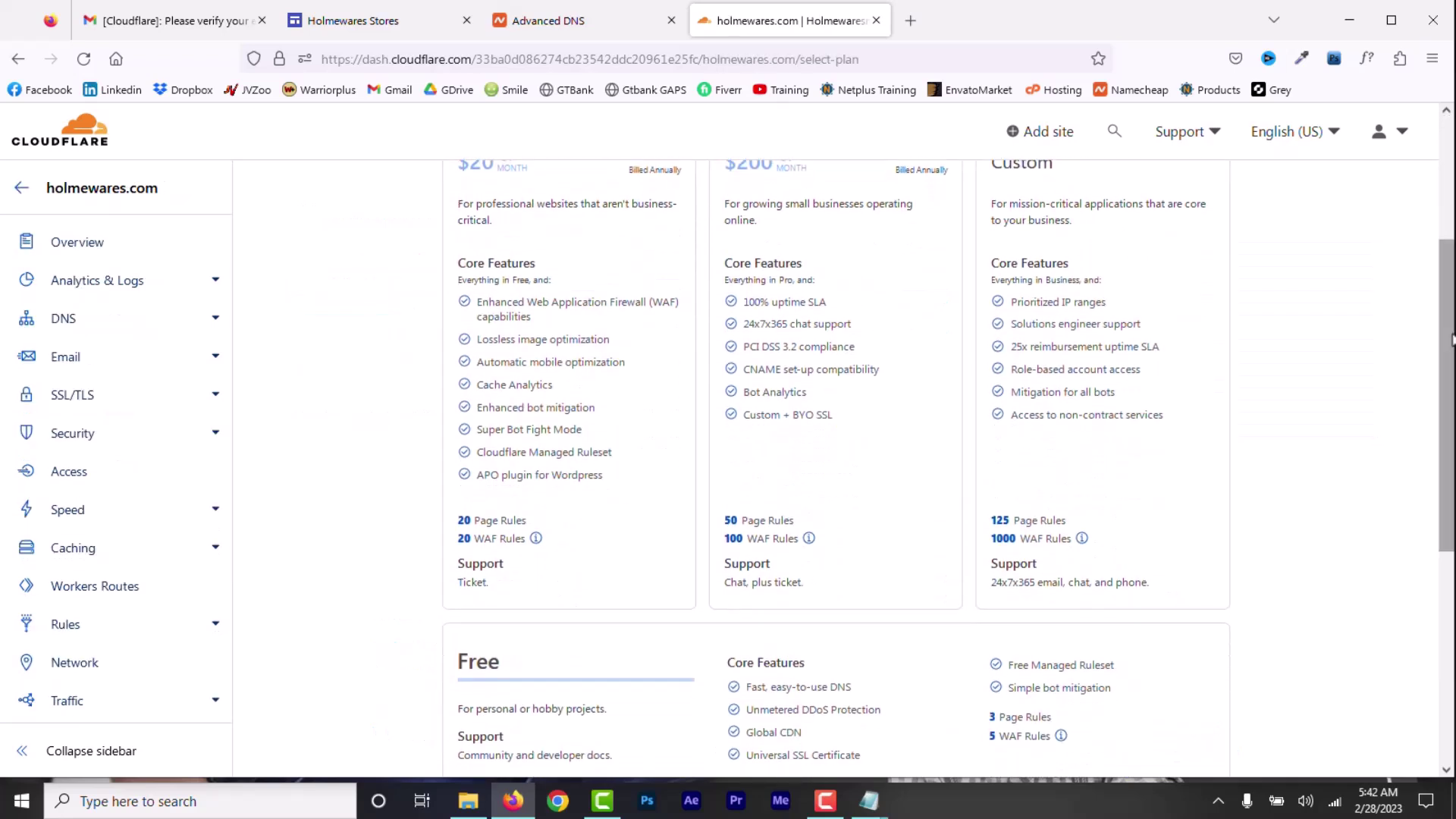
{"action": "scroll", "coordinate": [1350, 476], "scroll_direction": "down", "scroll_amount": 2}
{"action": "left_click", "coordinate": [516, 381]}
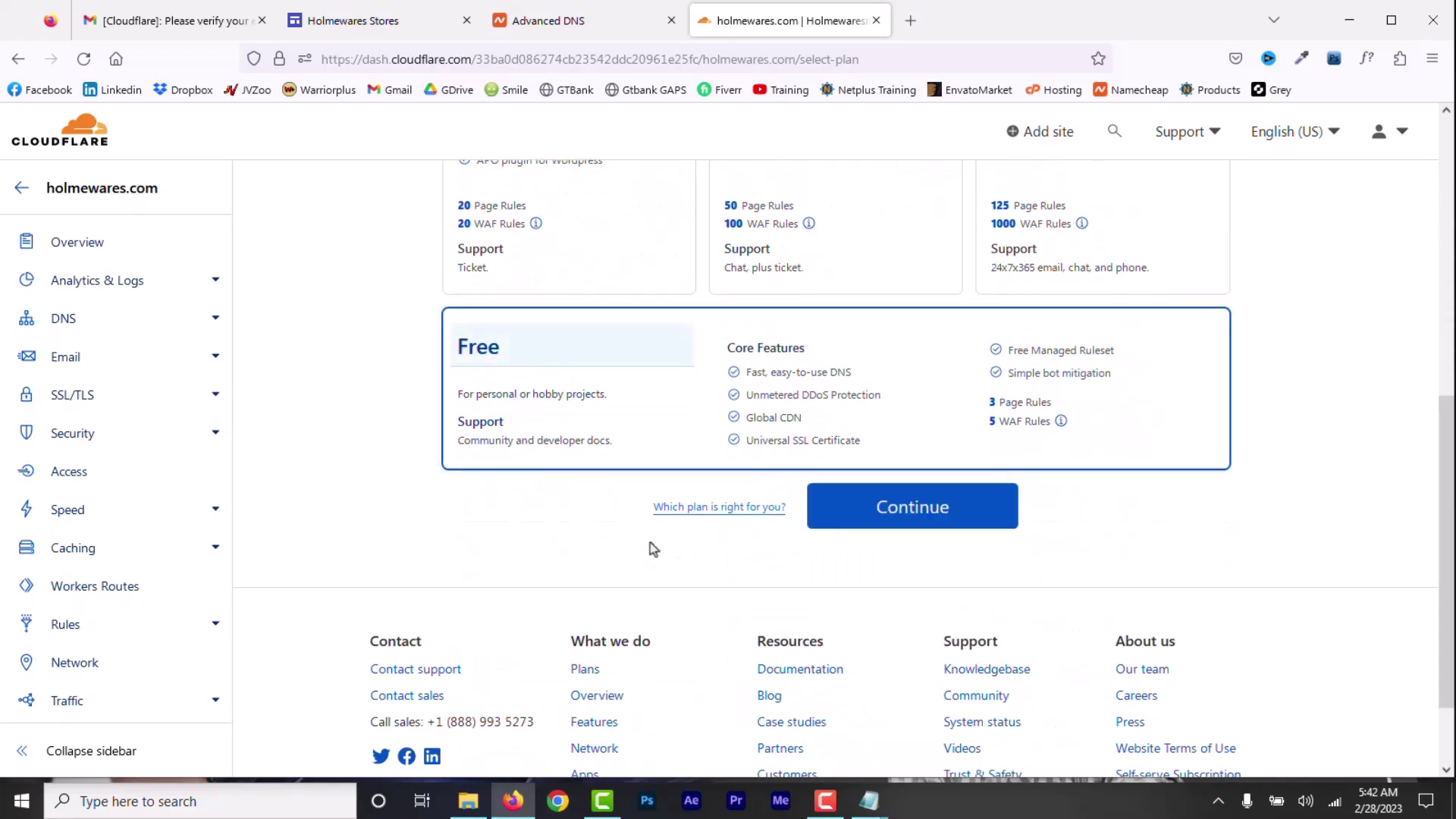
{"action": "left_click", "coordinate": [910, 520]}
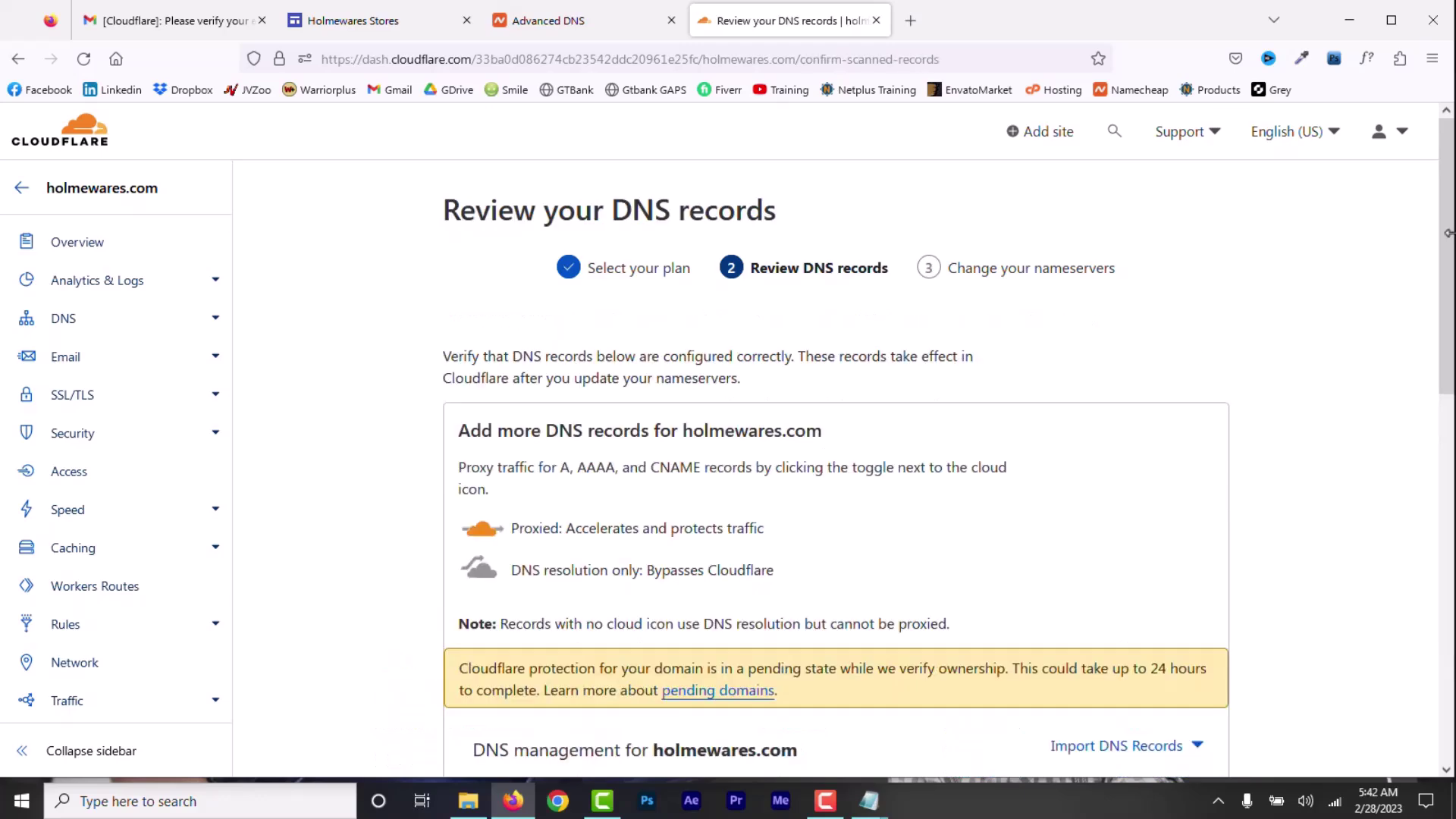
- Continue past the DNS record review and copy the nameserver rita.ns.cloudflare.com
{"action": "scroll", "coordinate": [1452, 383], "scroll_direction": "down", "scroll_amount": 4}
{"action": "scroll", "coordinate": [1452, 383], "scroll_direction": "down", "scroll_amount": 1}
{"action": "scroll", "coordinate": [492, 409], "scroll_direction": "down", "scroll_amount": 4}
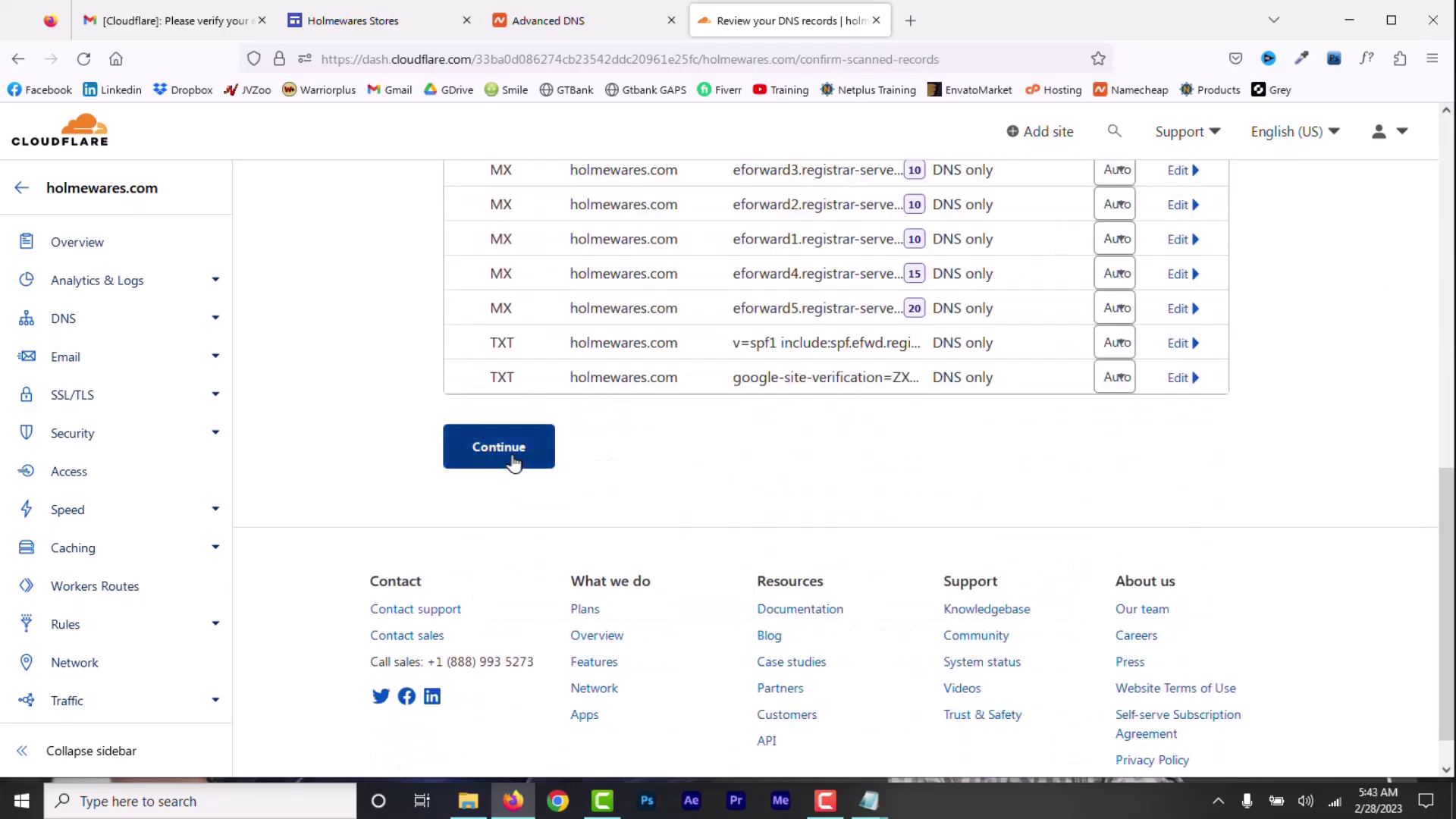
{"action": "left_click", "coordinate": [513, 455]}
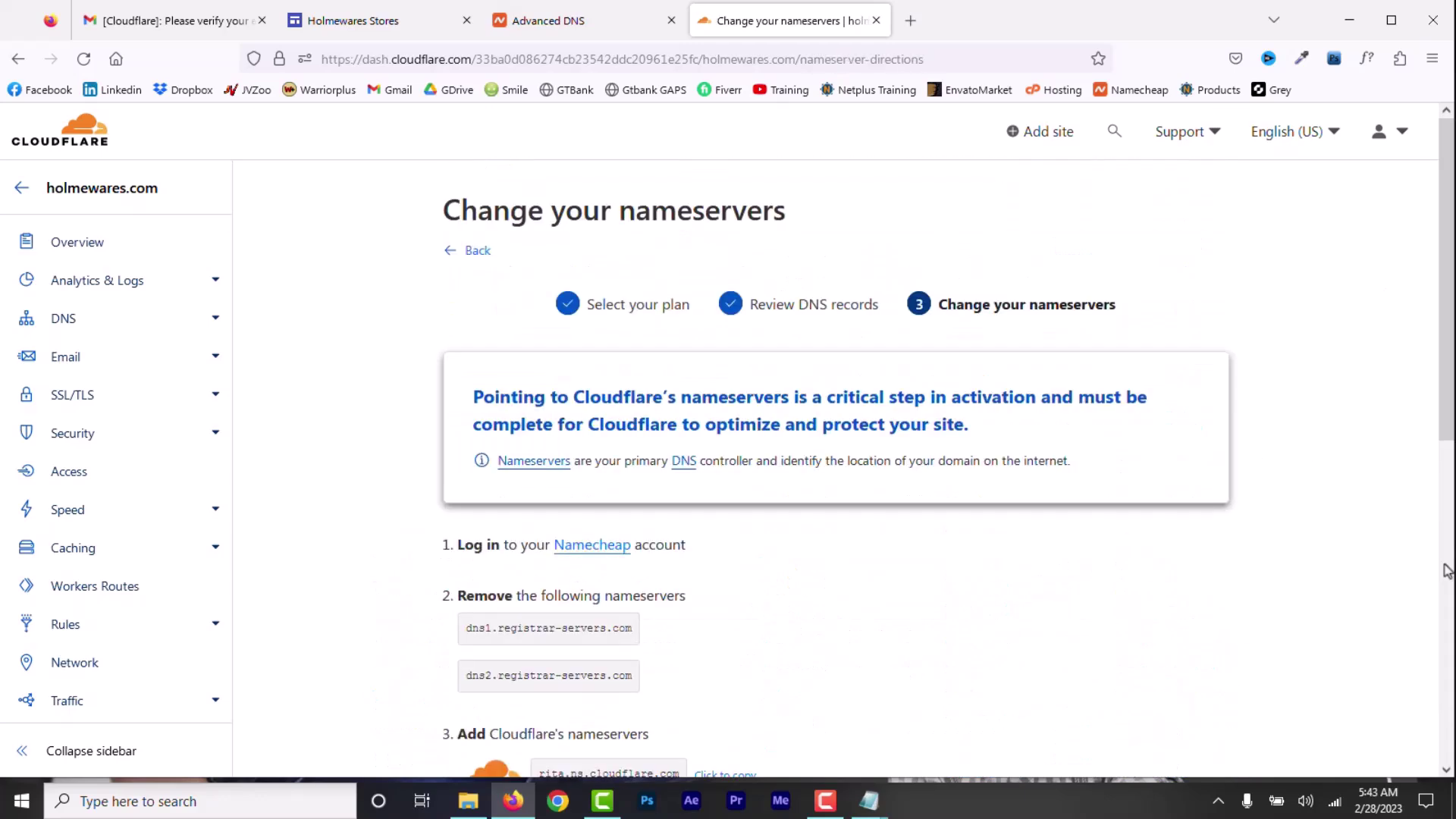
{"action": "left_click_drag", "start_coordinate": [1446, 319], "coordinate": [1446, 501]}
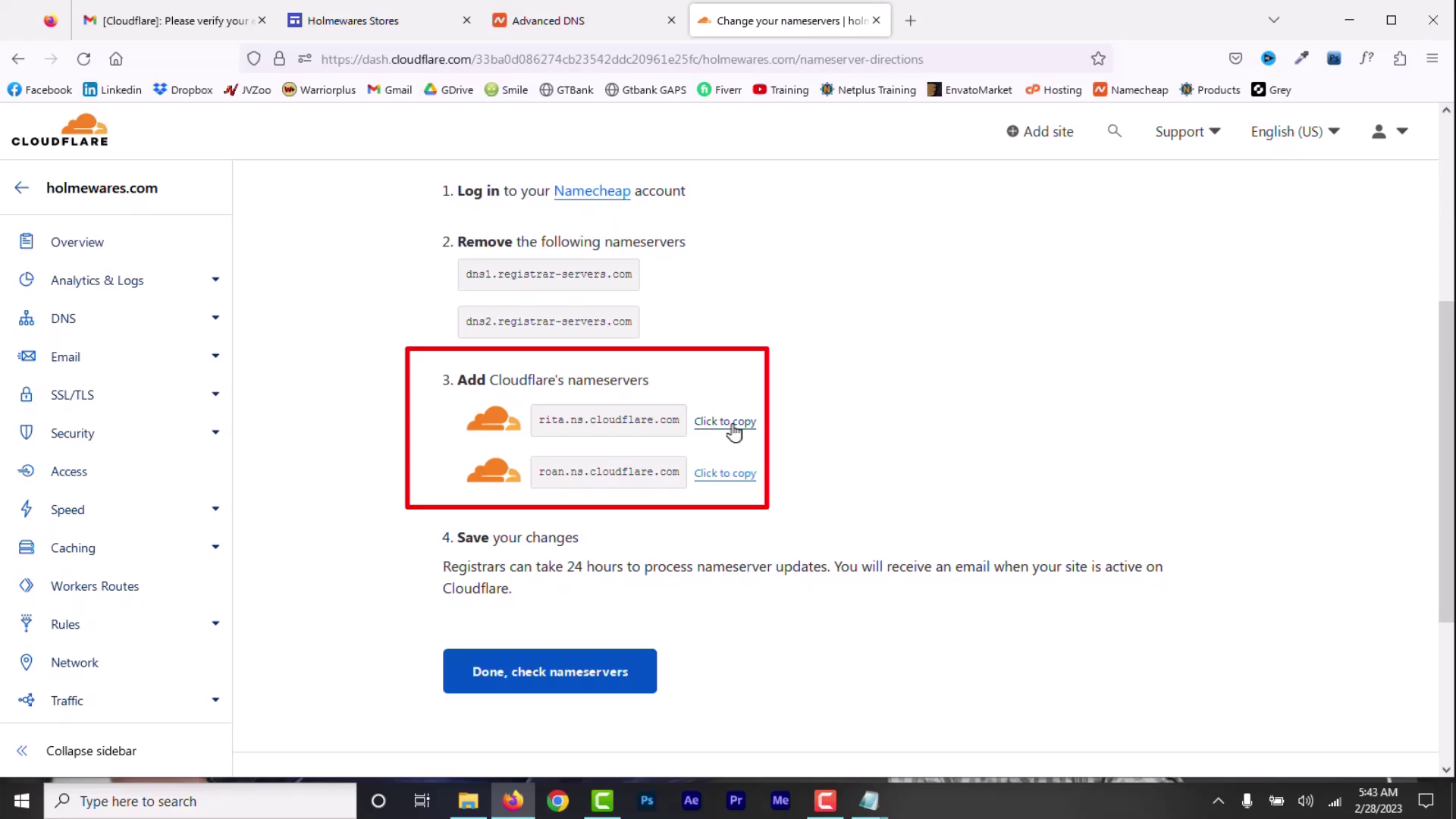
{"action": "left_click", "coordinate": [734, 423]}
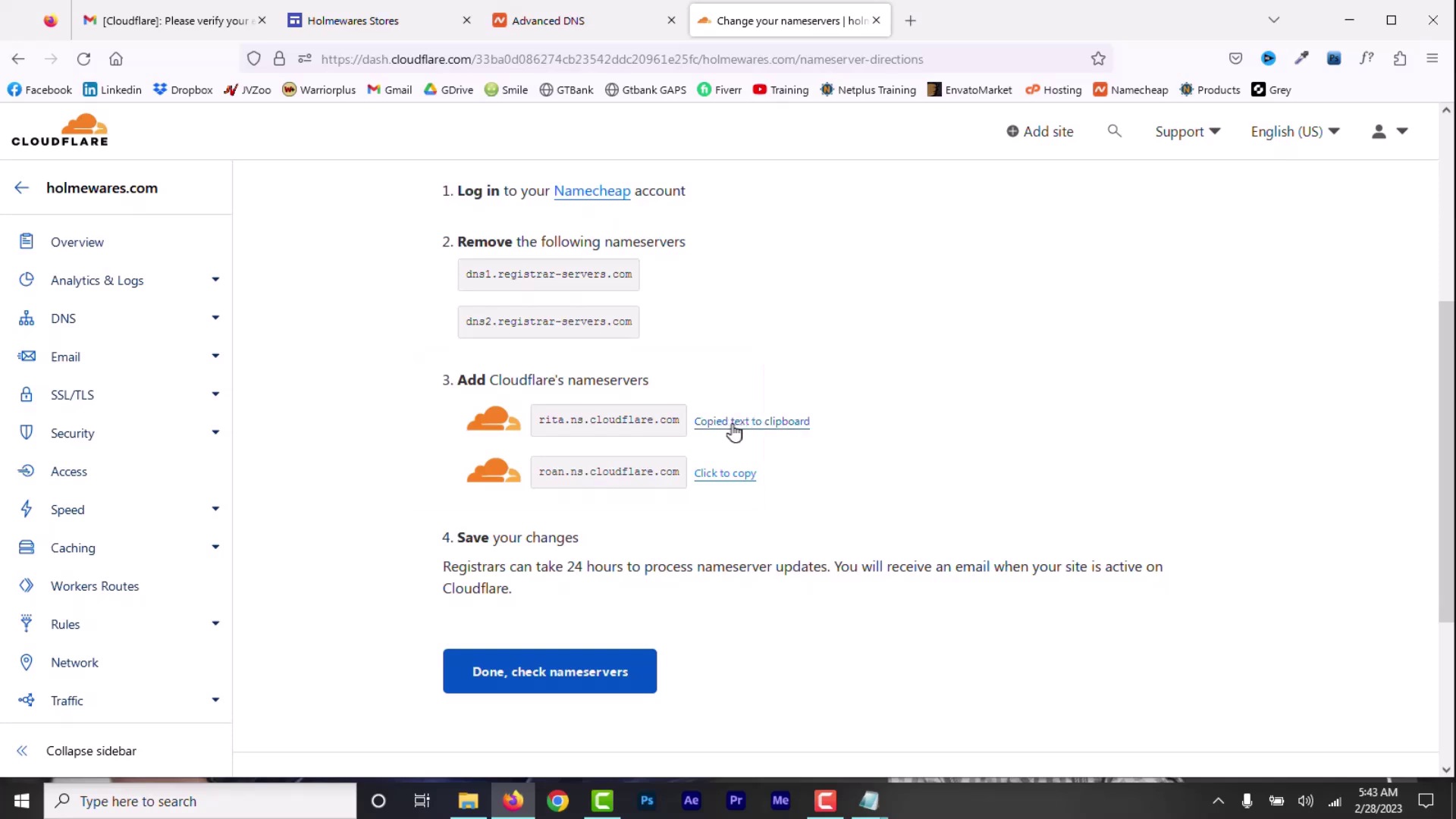
- Switch holmewares.com to Custom DNS in Namecheap with rita.ns.cloudflare.com as first nameserver
{"action": "left_click", "coordinate": [571, 23]}
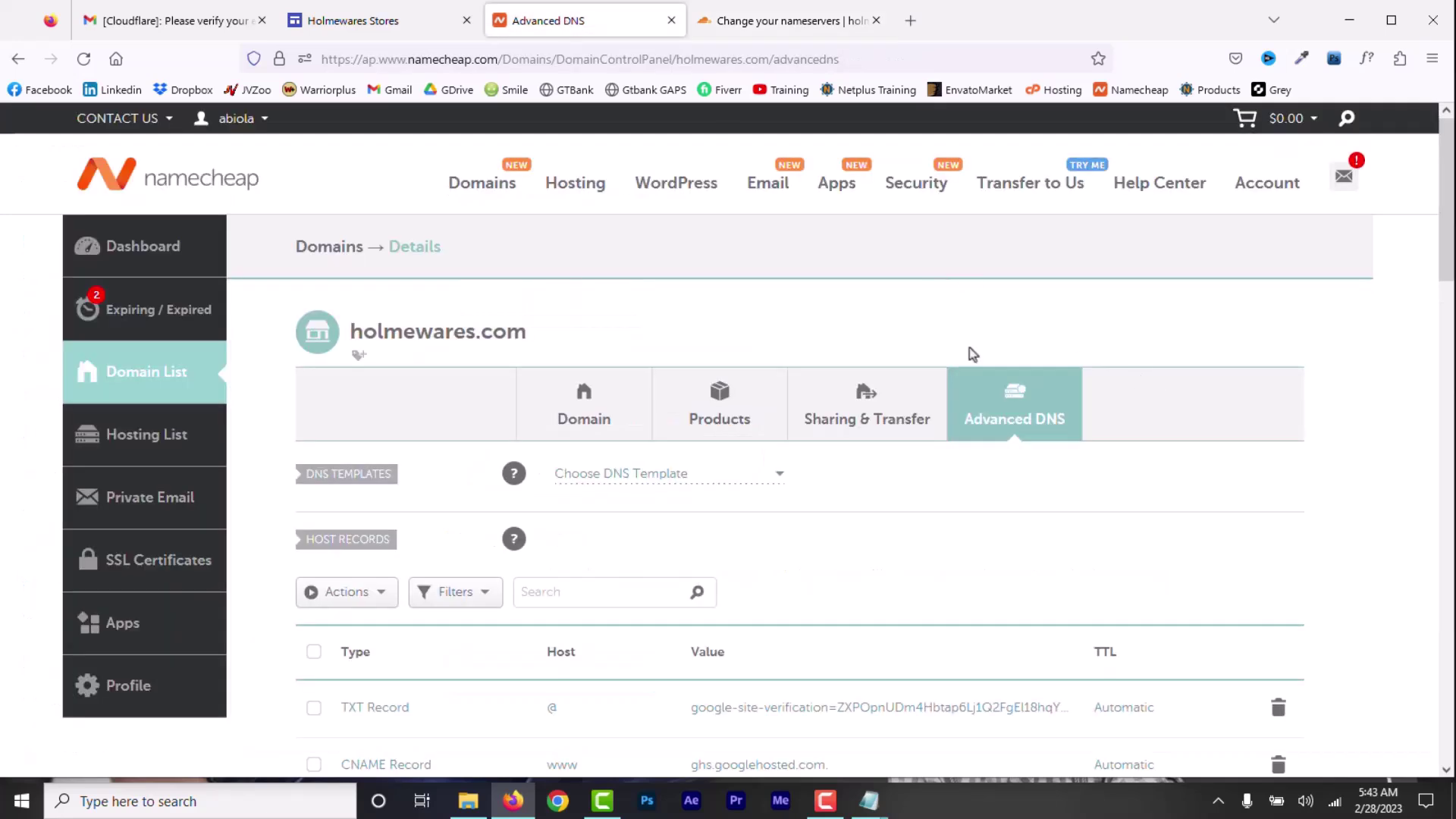
{"action": "left_click", "coordinate": [584, 423]}
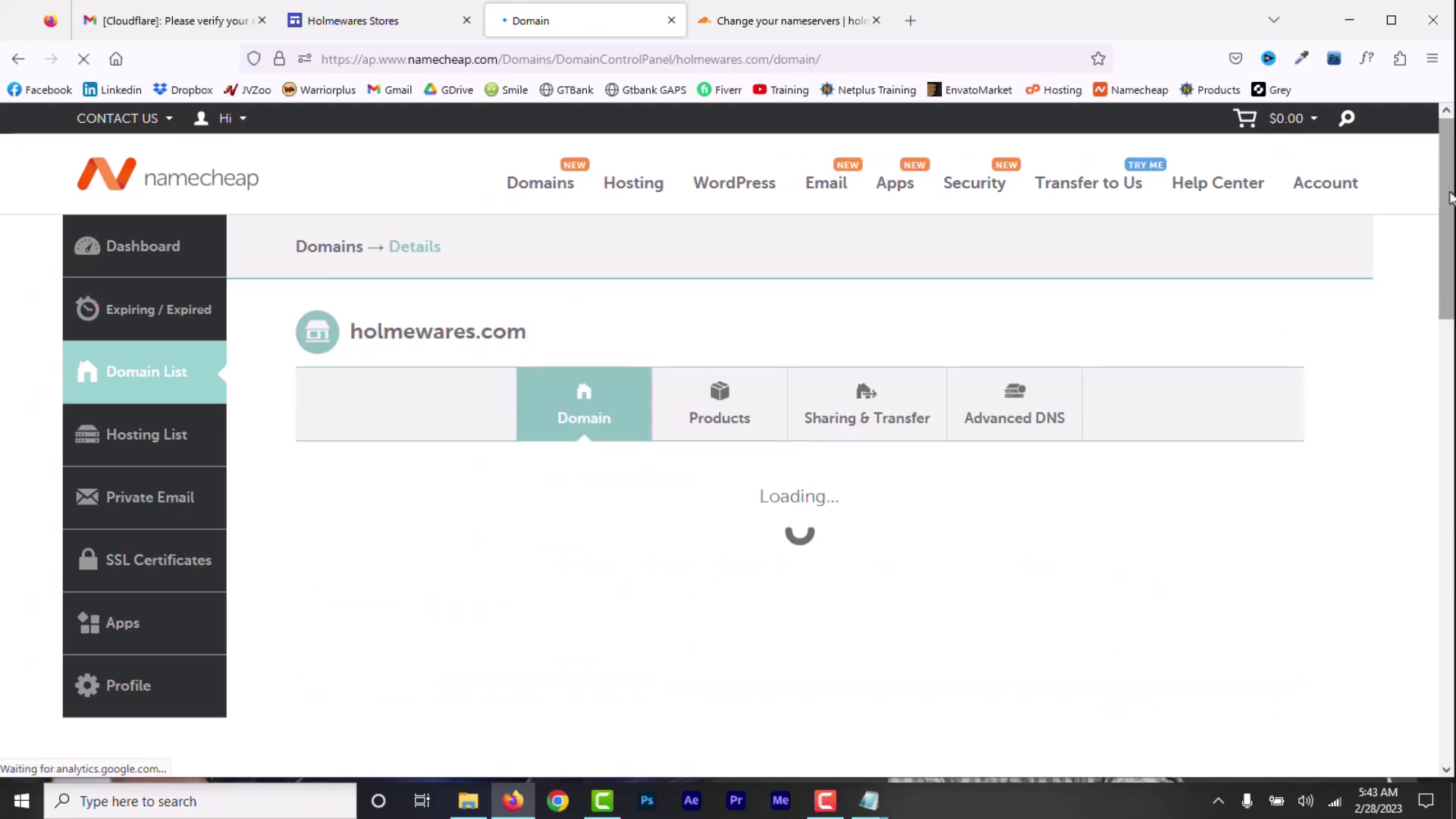
{"action": "scroll", "coordinate": [768, 354], "scroll_direction": "down", "scroll_amount": 2}
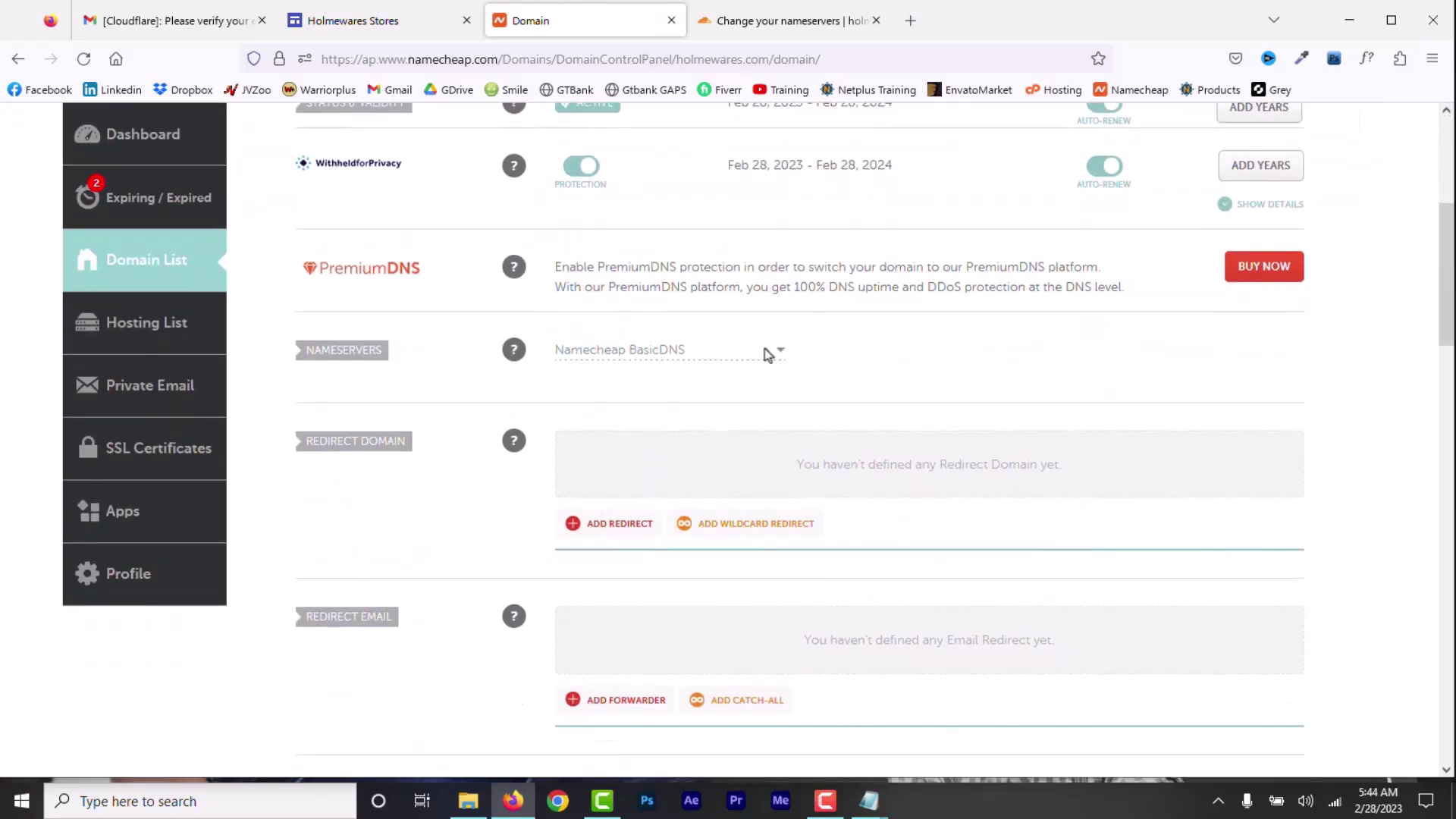
{"action": "left_click", "coordinate": [767, 354]}
{"action": "left_click", "coordinate": [639, 442]}
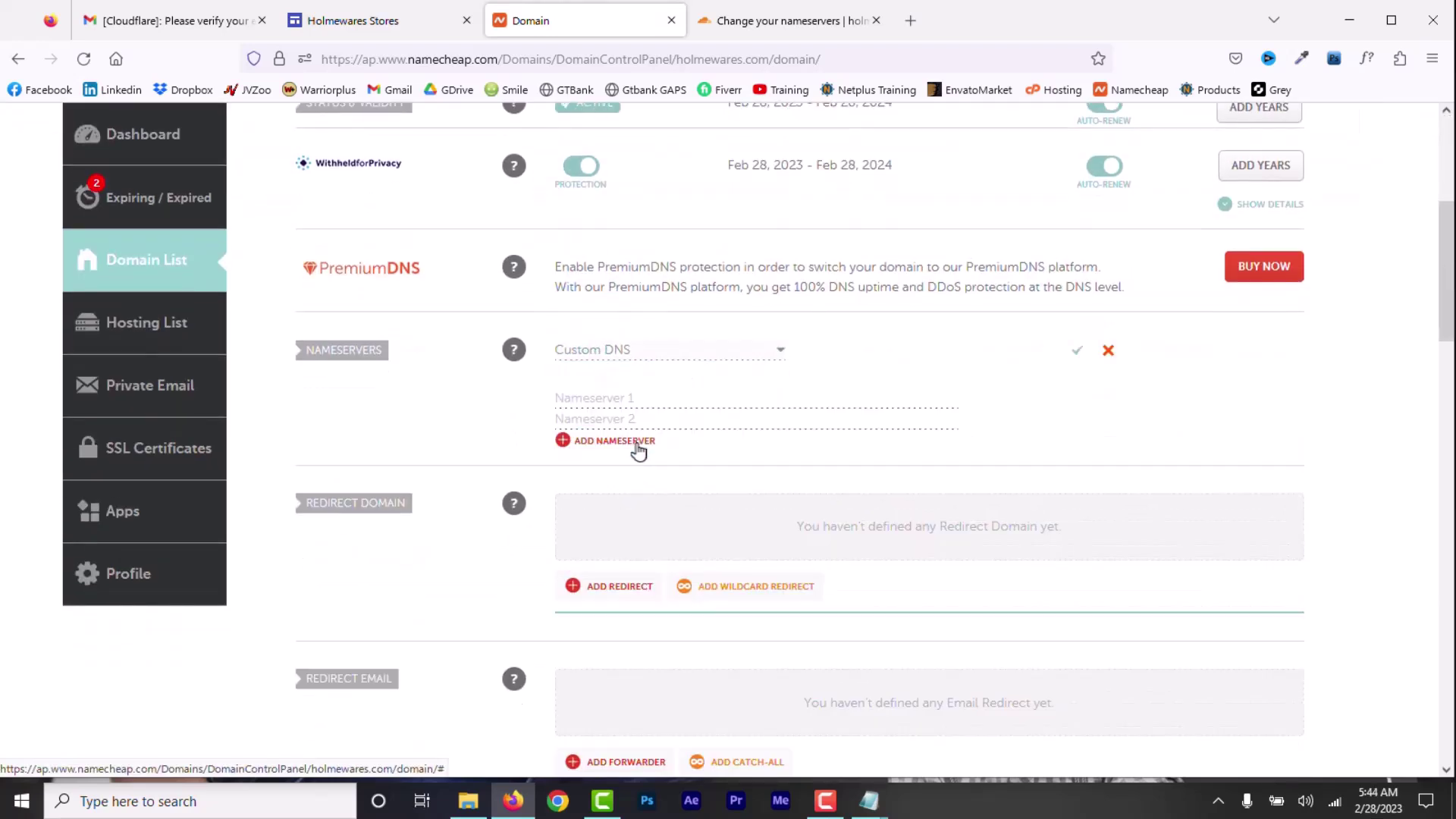
{"action": "left_click", "coordinate": [650, 398]}
{"action": "type", "text": "rita.ns.cloudflare.com"}
- Add roan.ns.cloudflare.com as the second nameserver and save the custom DNS
{"action": "left_click", "coordinate": [756, 20]}
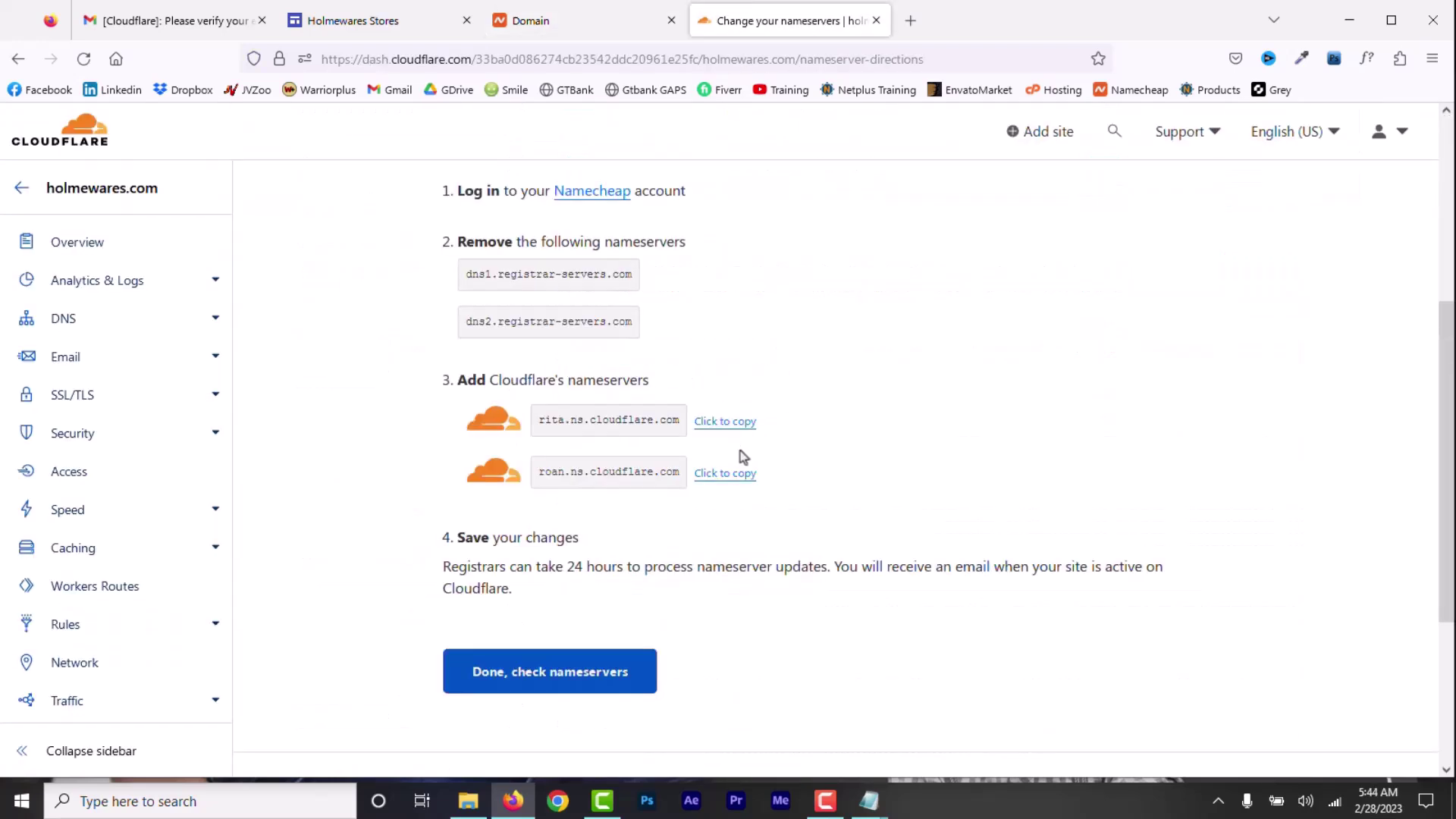
{"action": "left_click", "coordinate": [725, 475]}
{"action": "left_click", "coordinate": [590, 29]}
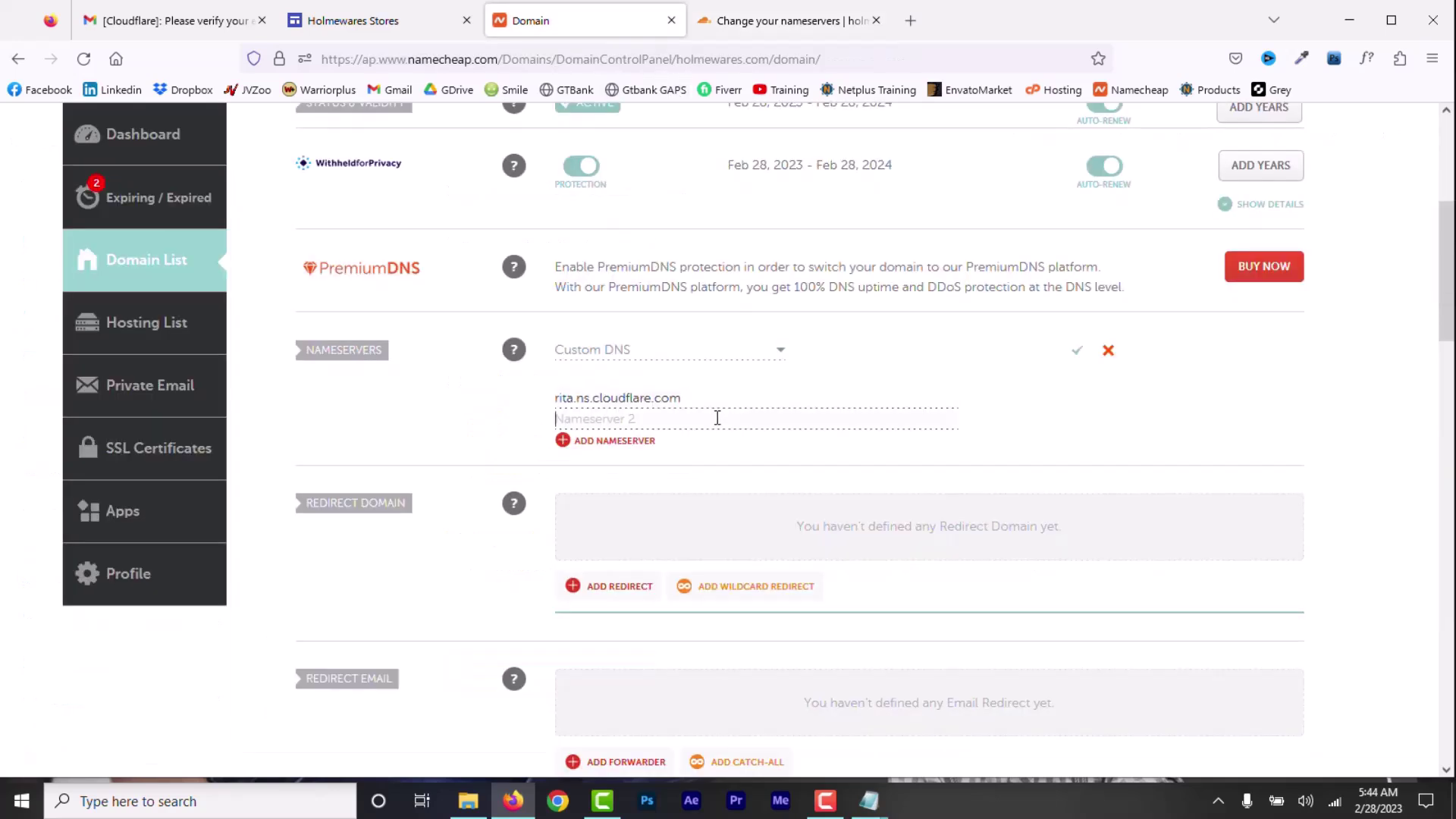
{"action": "key", "text": "ctrl+v"}
{"action": "left_click", "coordinate": [1076, 351]}
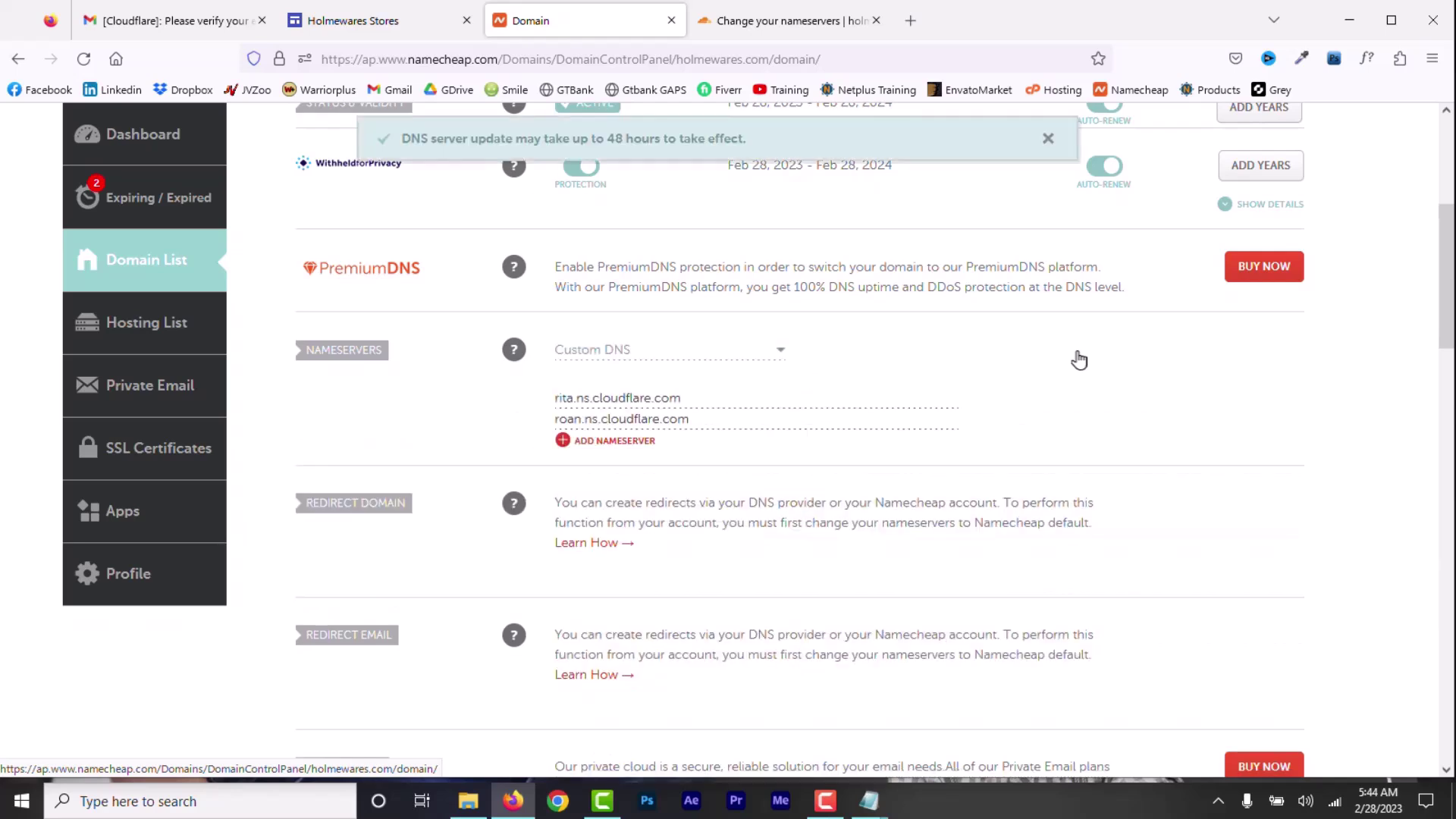
{"action": "left_click", "coordinate": [796, 20]}
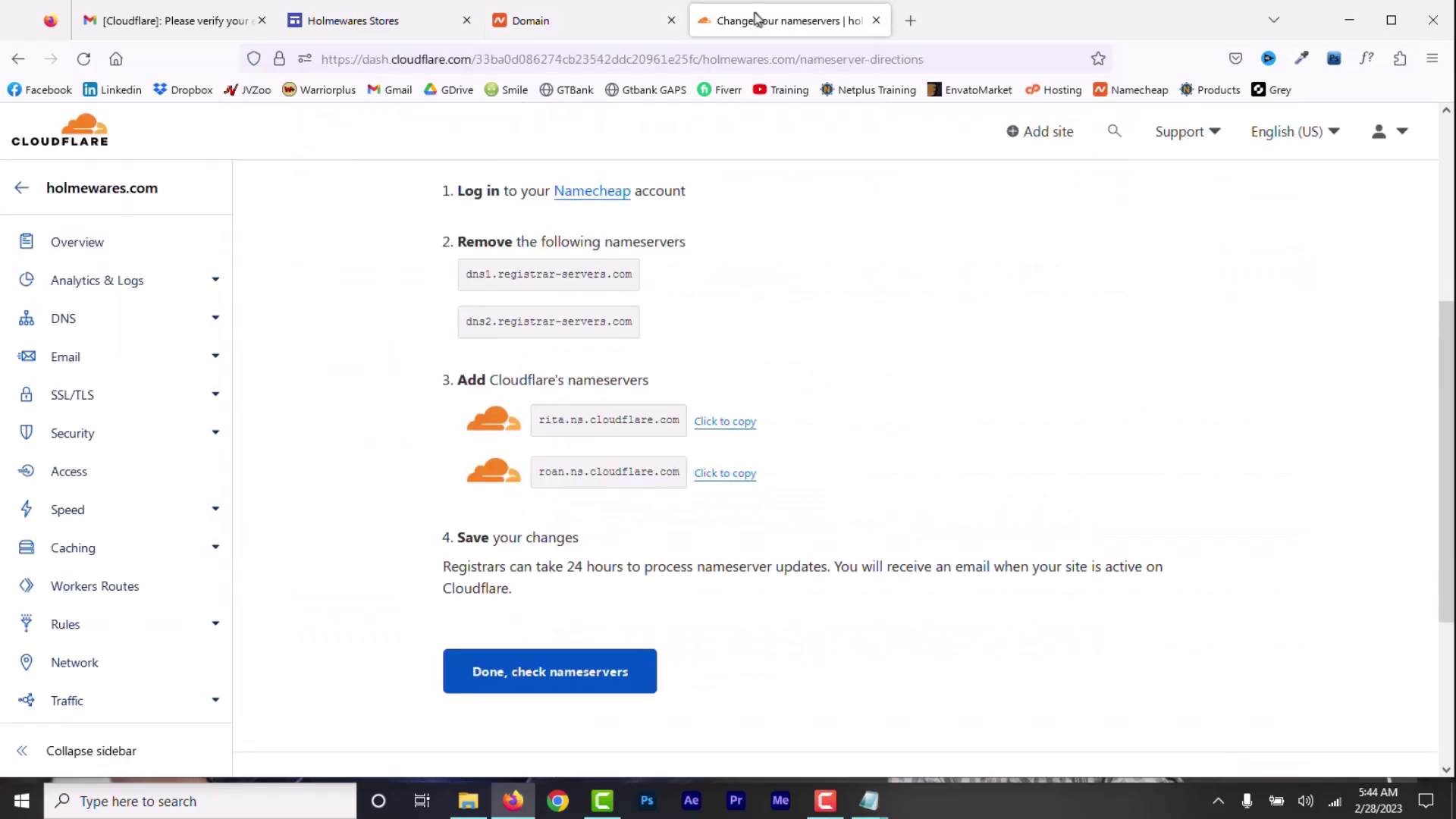
- Confirm the nameserver change and finish quick start with HTTPS Rewrites, Always Use HTTPS and Brotli on
{"action": "left_click", "coordinate": [538, 677]}
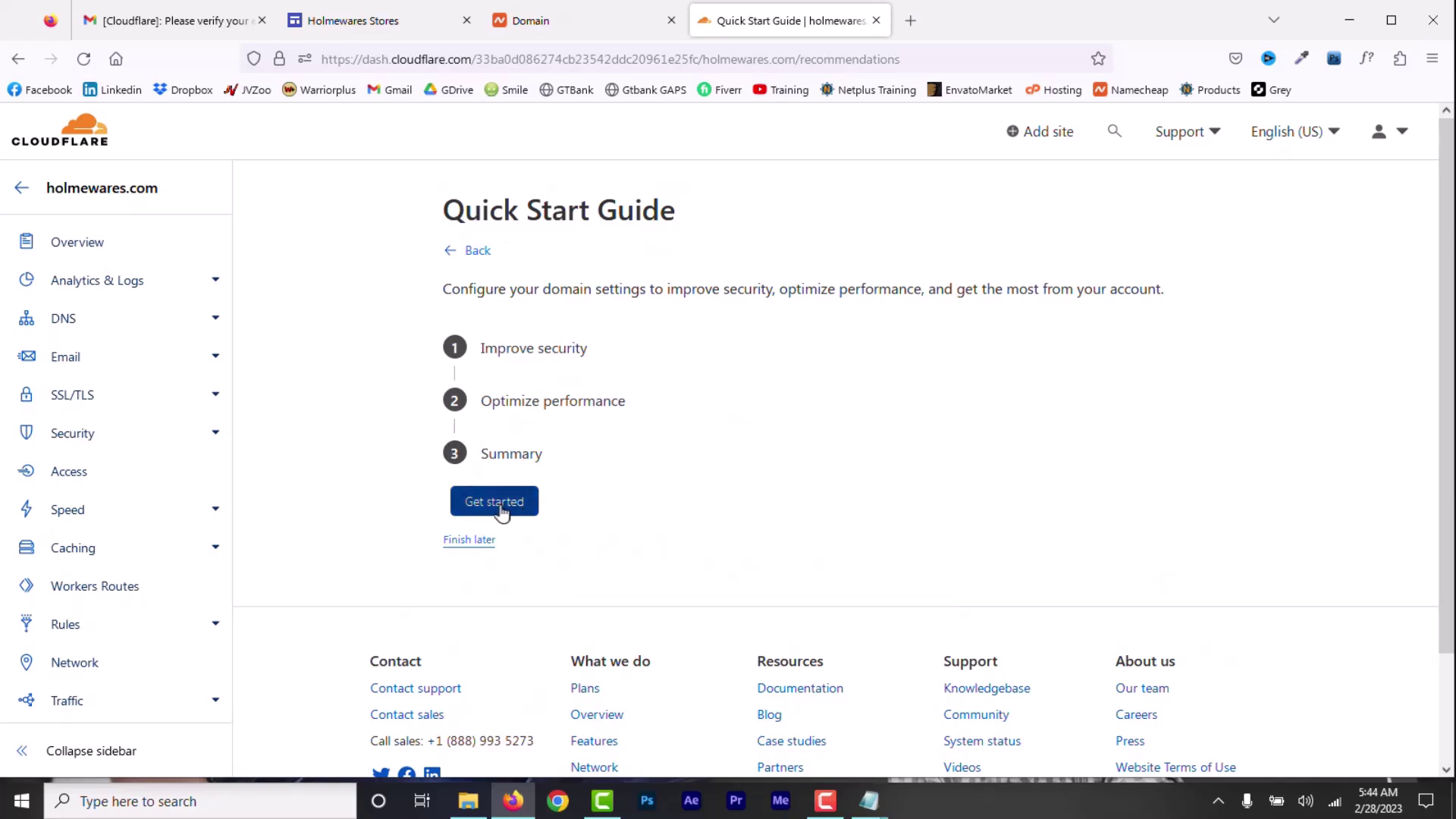
{"action": "left_click", "coordinate": [500, 513]}
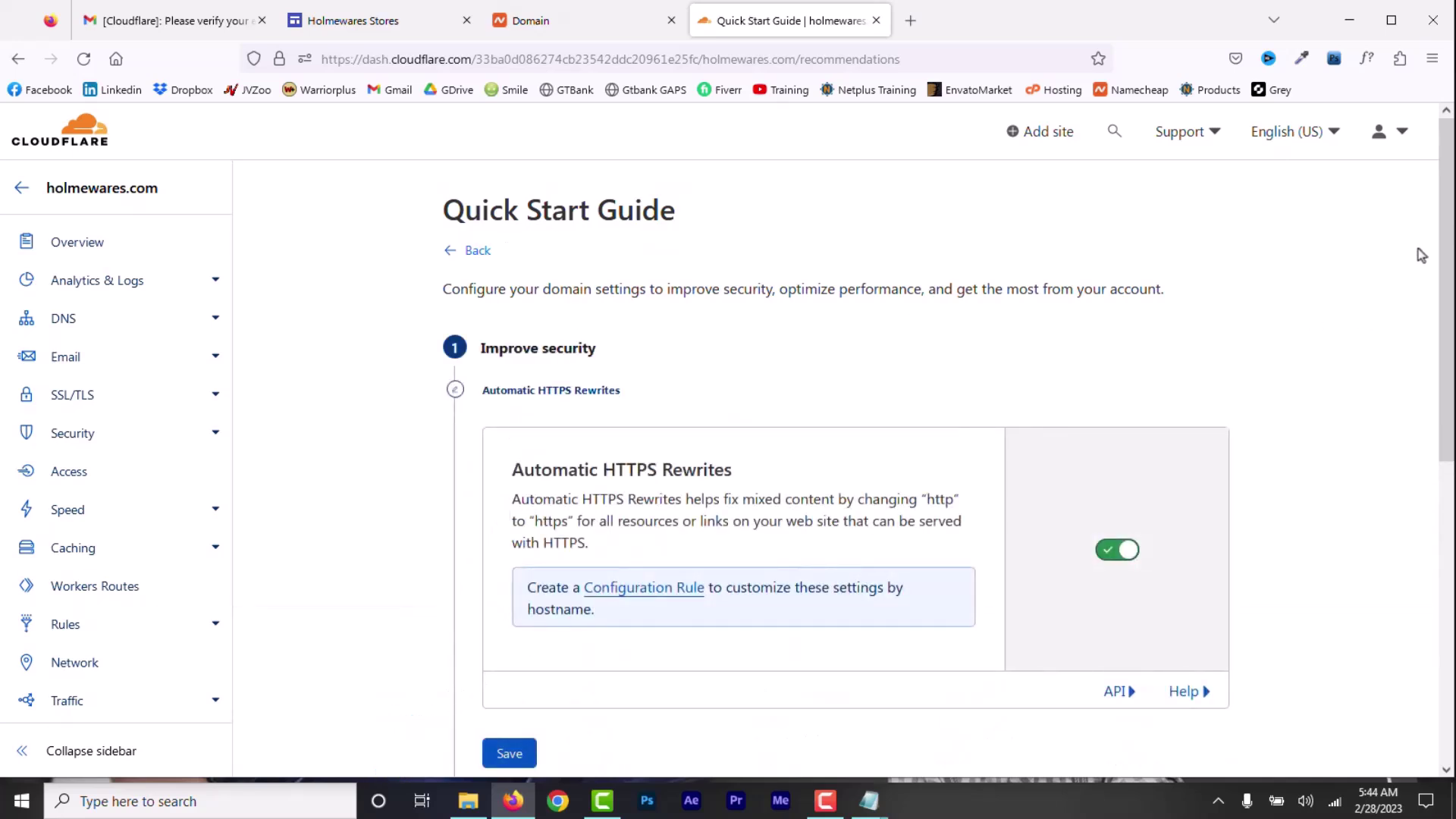
{"action": "scroll", "coordinate": [1142, 344], "scroll_direction": "down", "scroll_amount": 2}
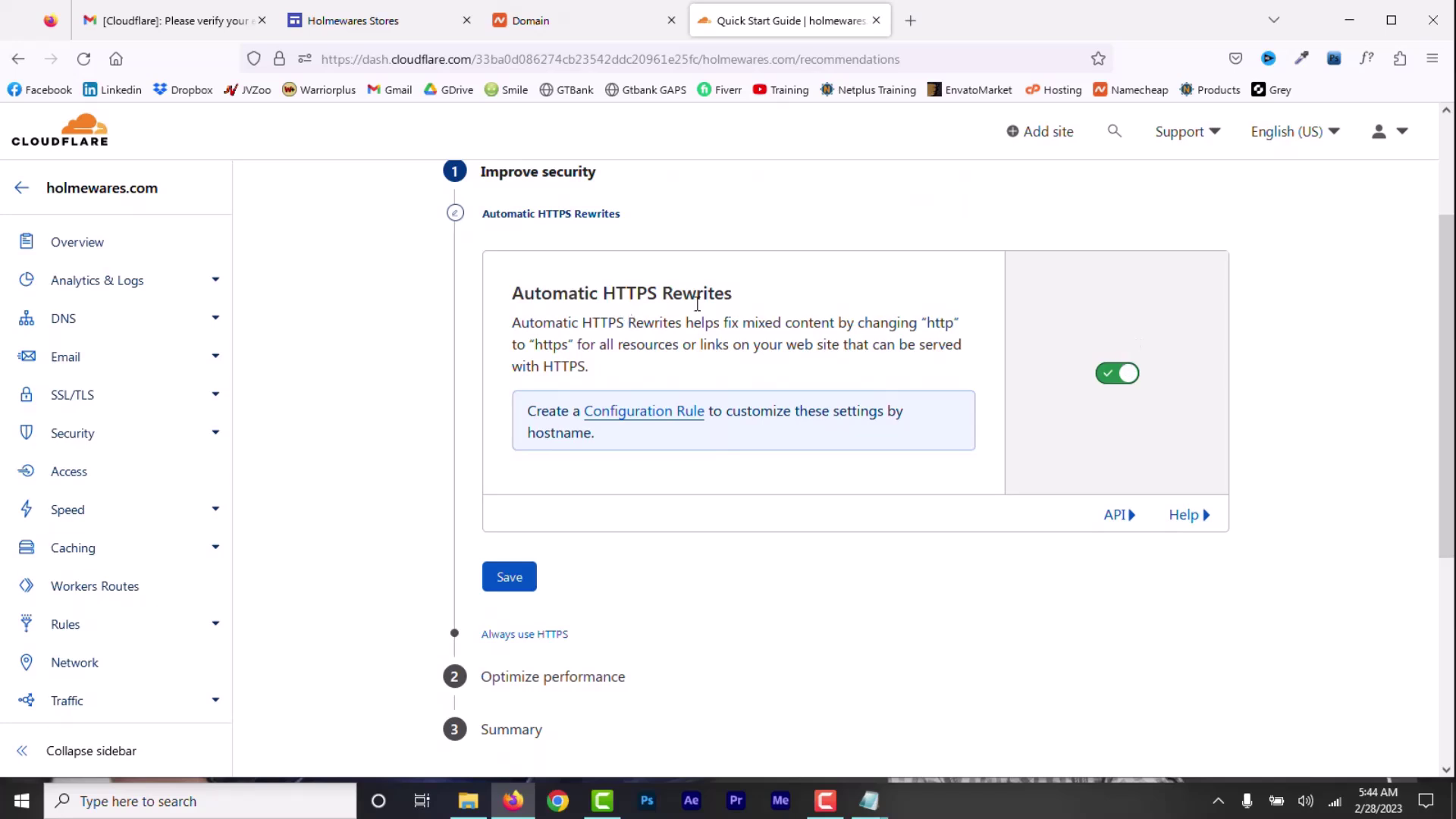
{"action": "left_click", "coordinate": [509, 576]}
{"action": "left_click", "coordinate": [1118, 354]}
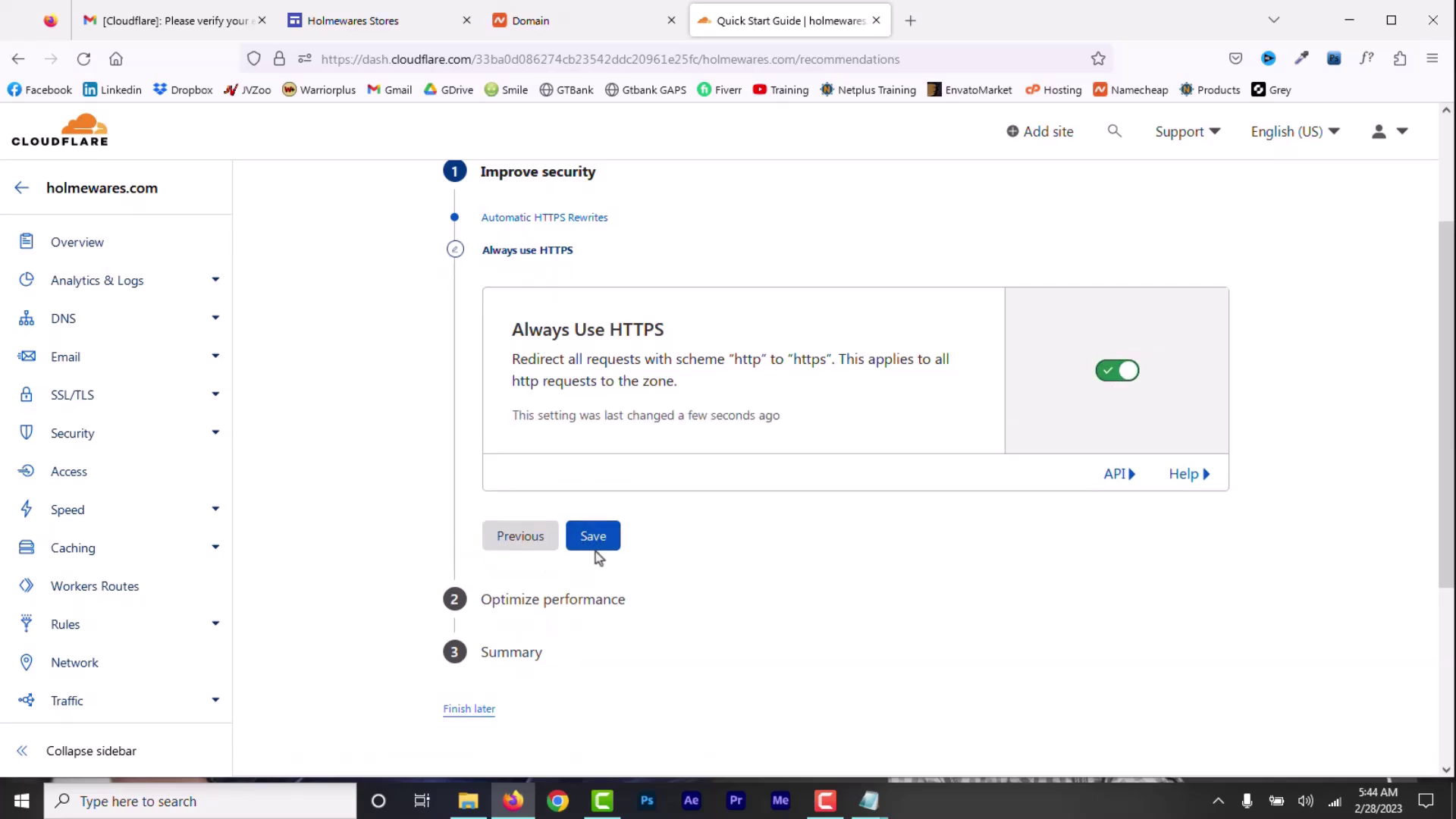
{"action": "left_click", "coordinate": [595, 542]}
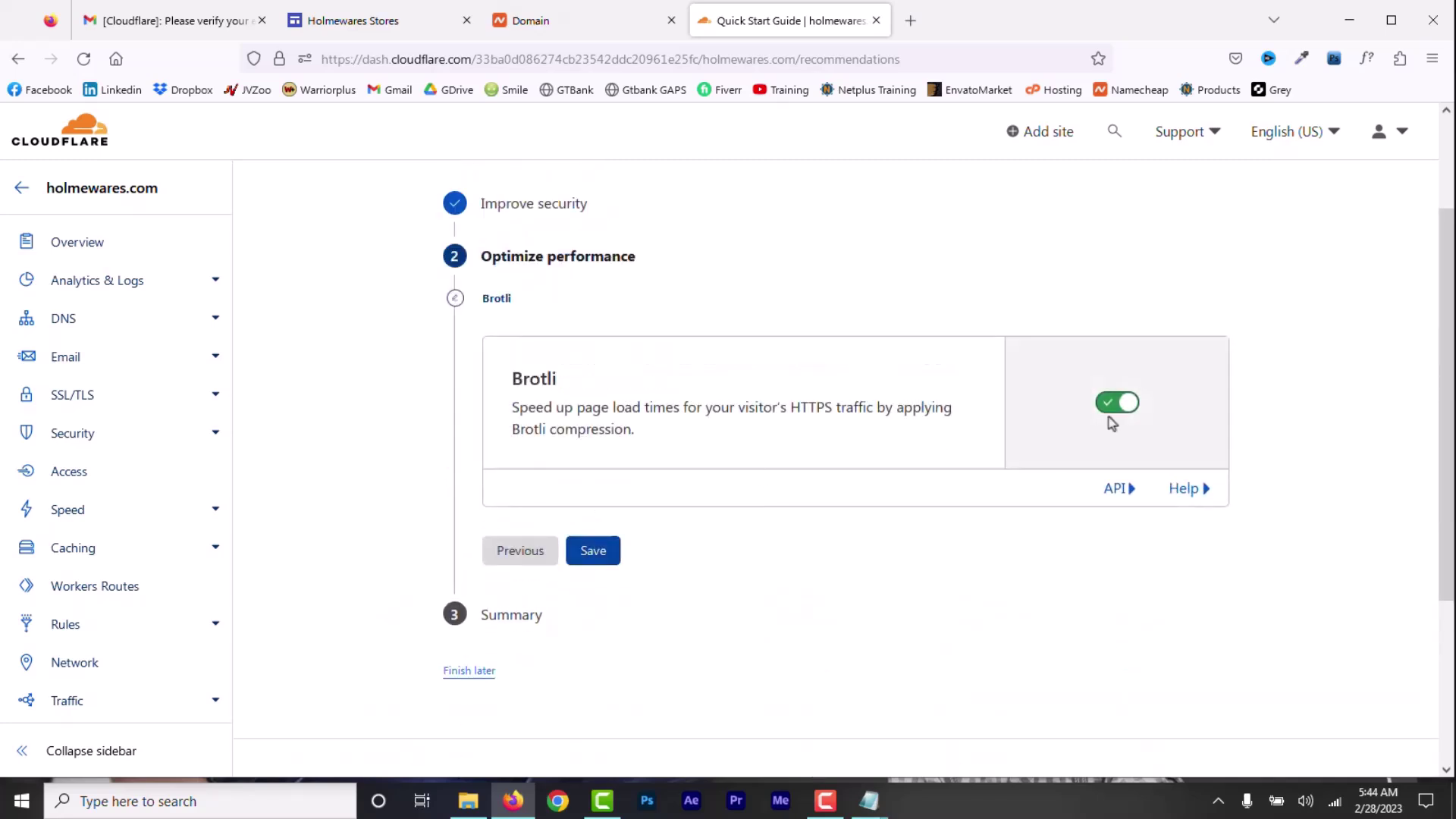
{"action": "left_click", "coordinate": [595, 554]}
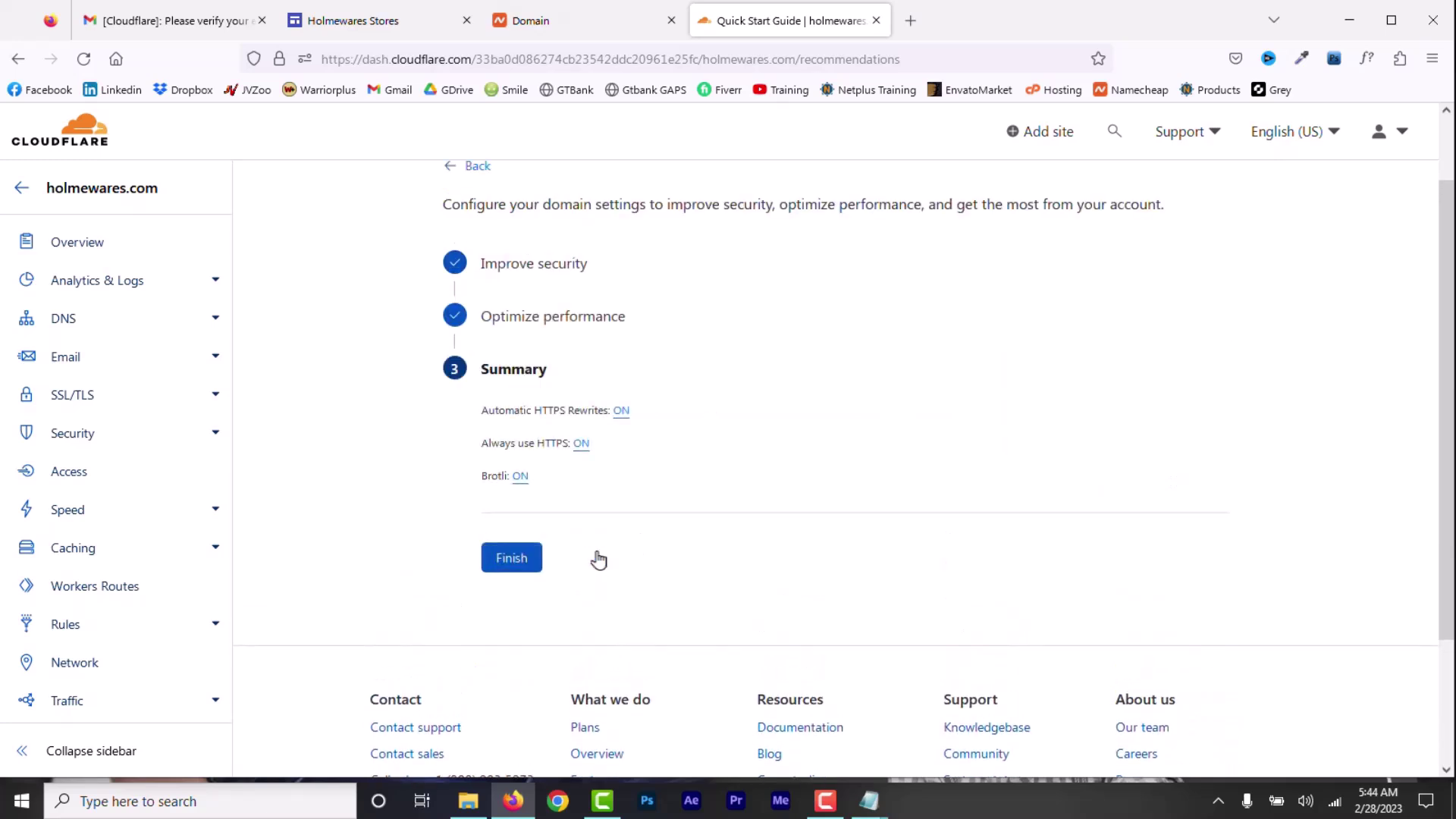
{"action": "left_click", "coordinate": [530, 554]}
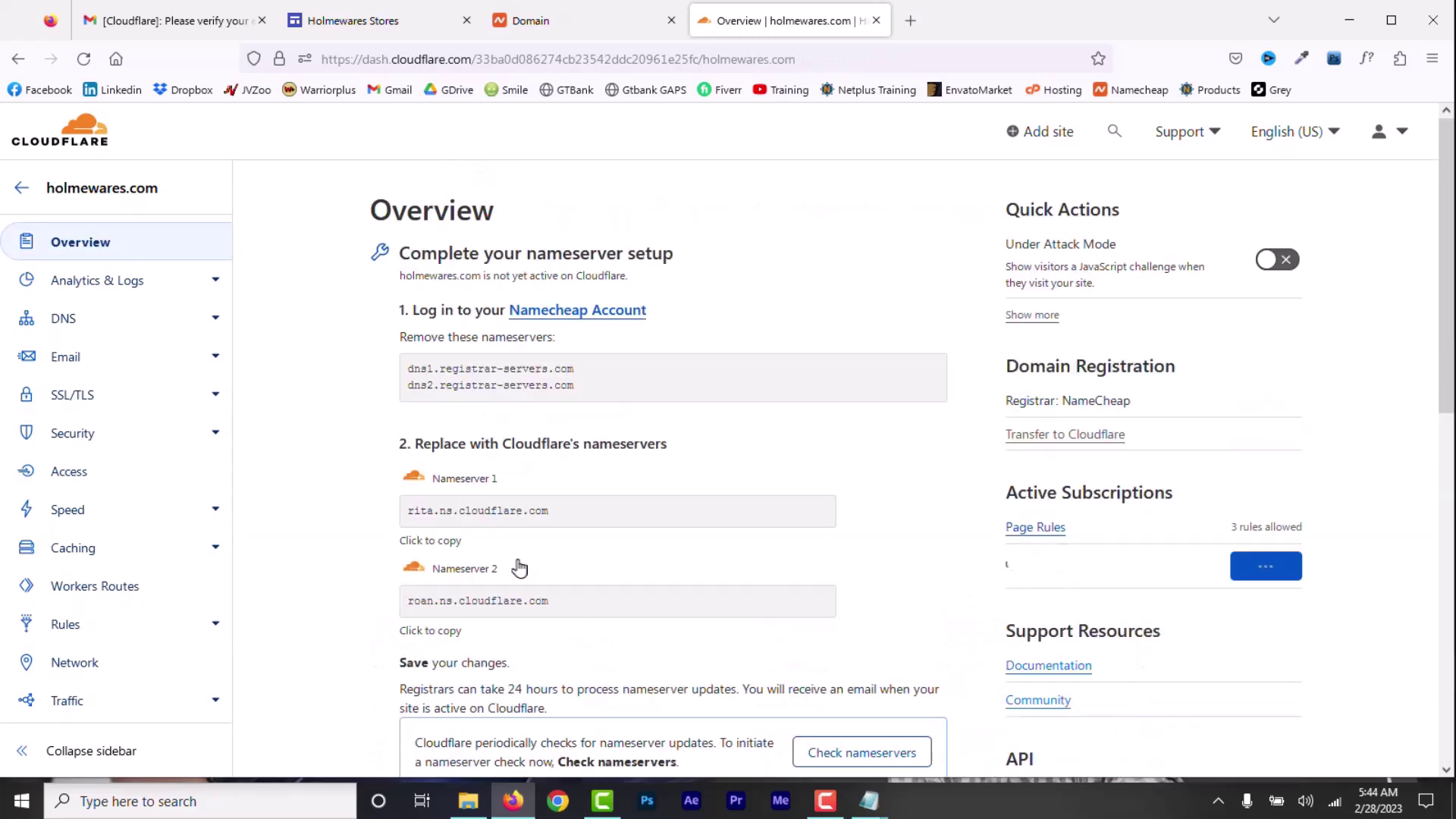
- Request a nameserver check and open the Page Rules list
{"action": "left_click_drag", "start_coordinate": [1448, 228], "coordinate": [1448, 372]}
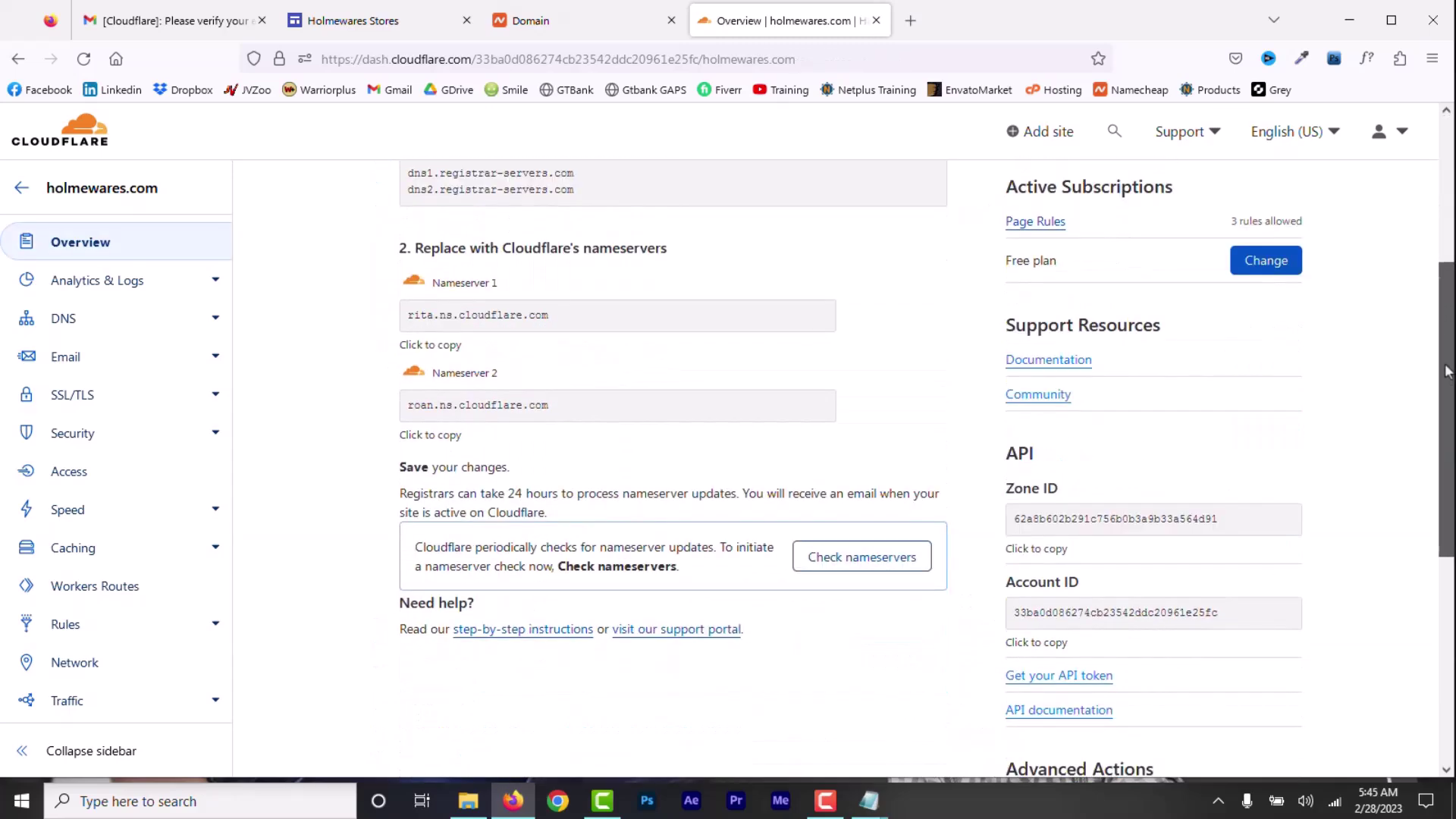
{"action": "scroll", "coordinate": [1447, 372], "scroll_direction": "up", "scroll_amount": 2}
{"action": "left_click", "coordinate": [857, 741]}
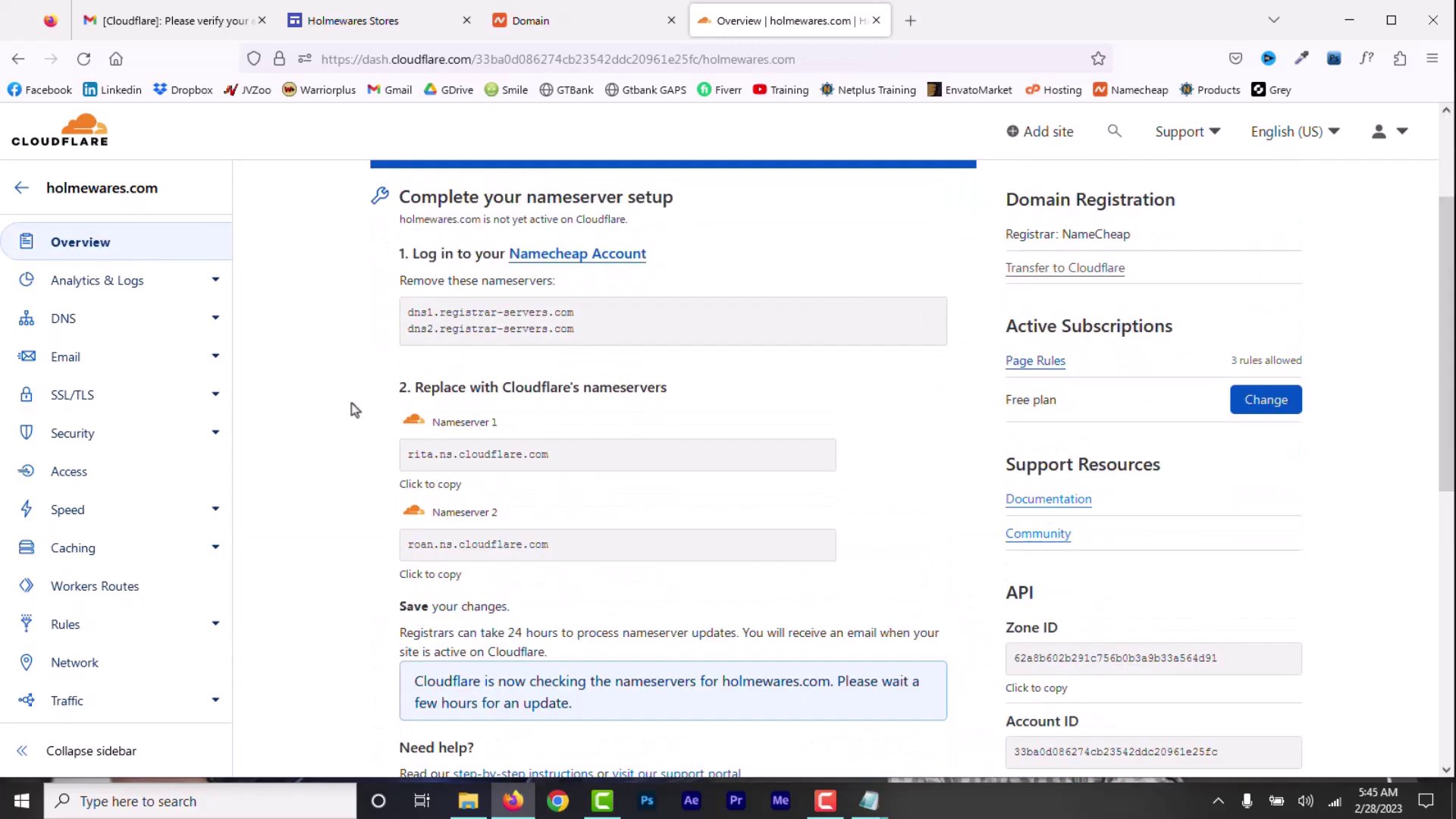
{"action": "left_click", "coordinate": [214, 629]}
{"action": "left_click", "coordinate": [97, 664]}
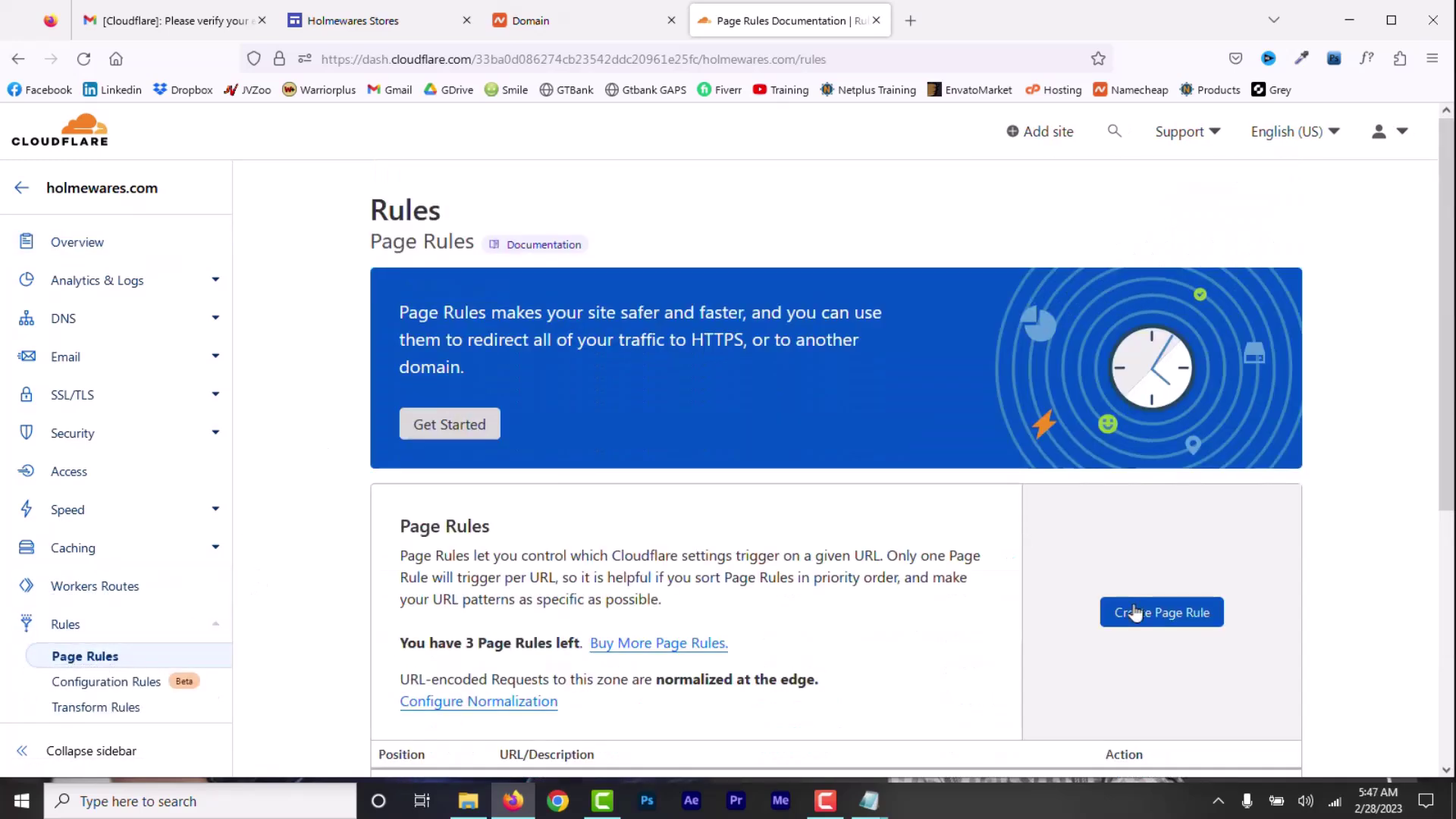
- Start a new page rule matching holmewares.com with the Forwarding URL setting
{"action": "scroll", "coordinate": [1213, 546], "scroll_direction": "down", "scroll_amount": 3}
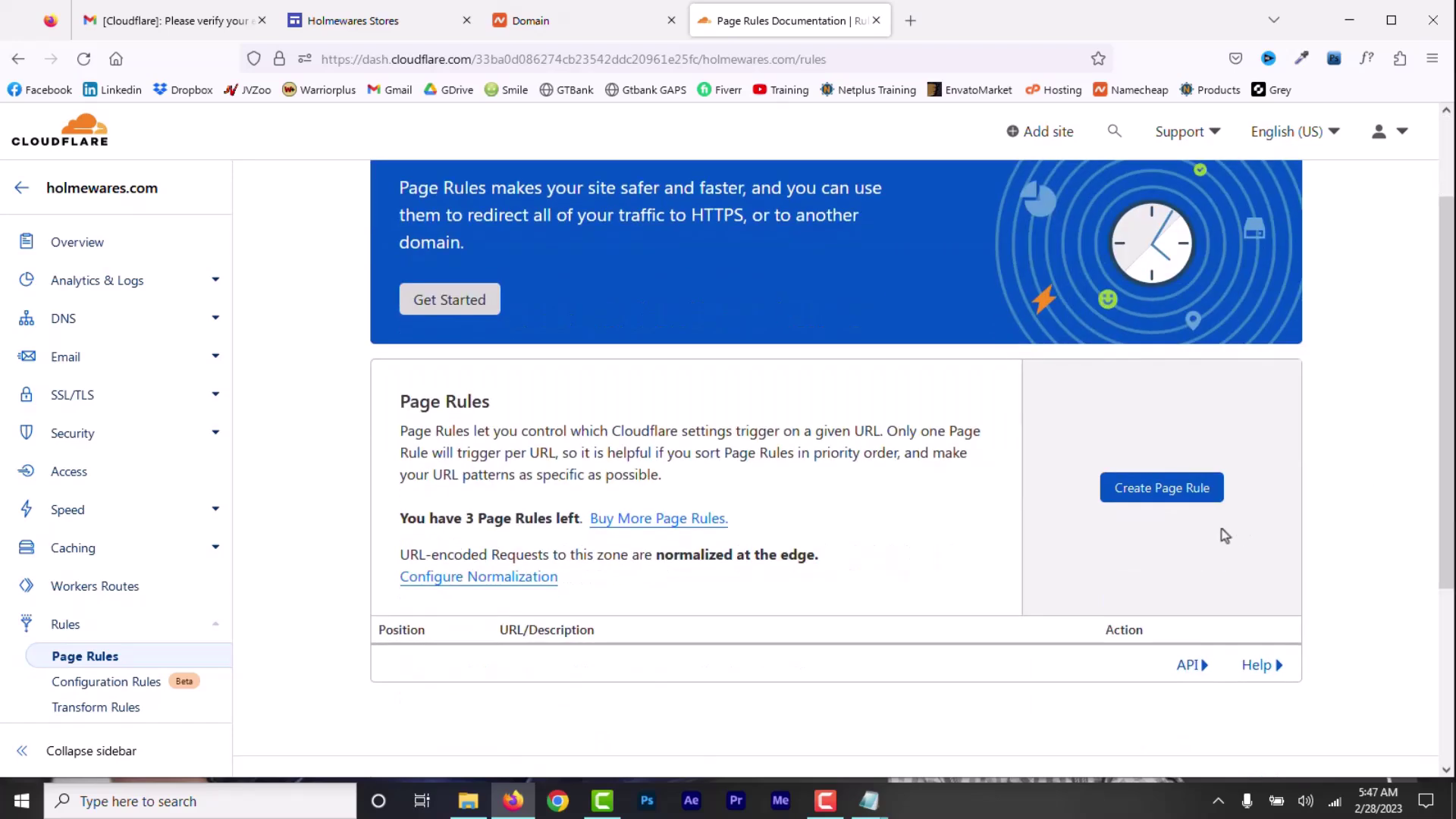
{"action": "left_click", "coordinate": [1183, 489]}
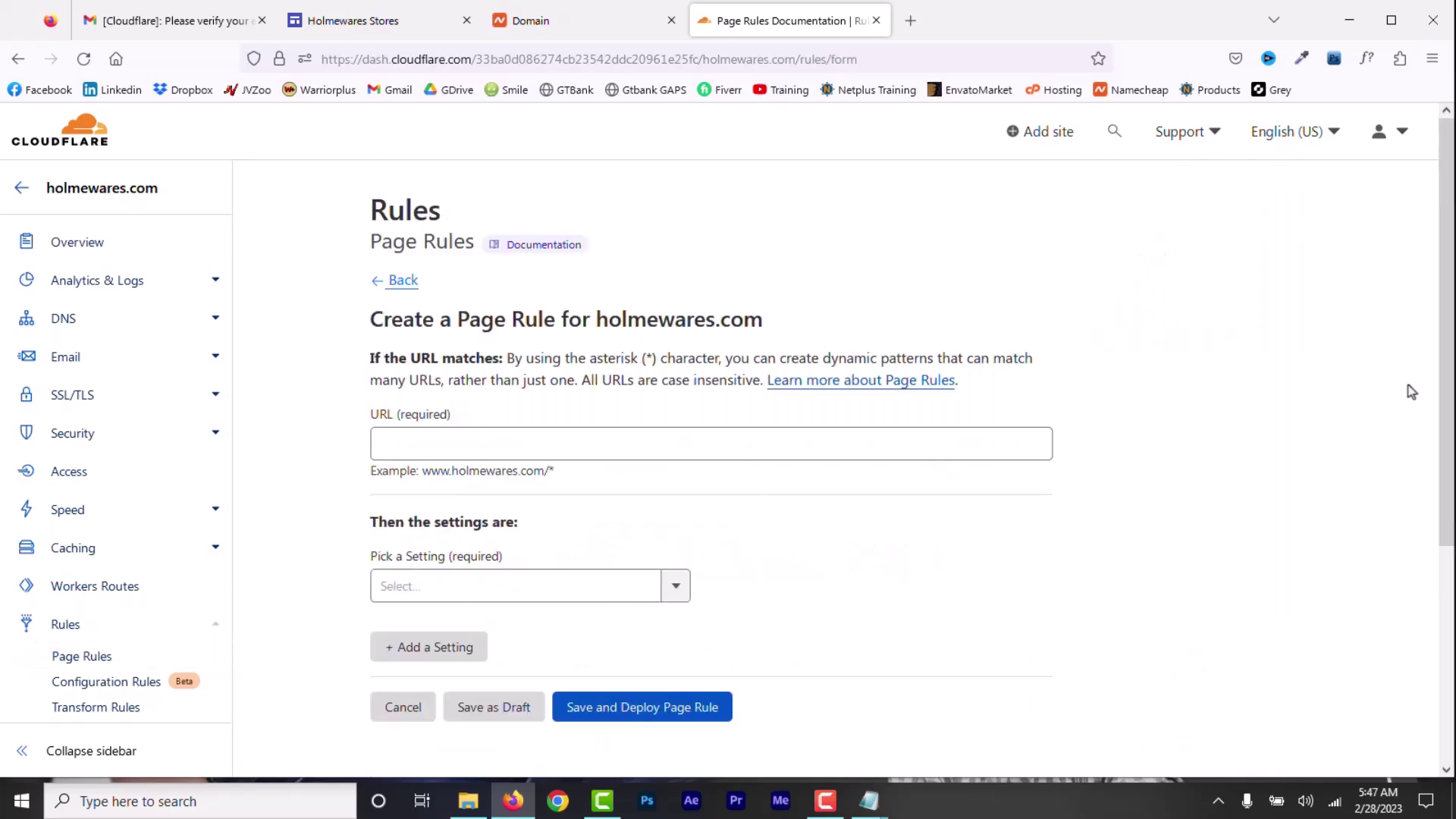
{"action": "left_click_drag", "start_coordinate": [1445, 342], "coordinate": [1445, 408]}
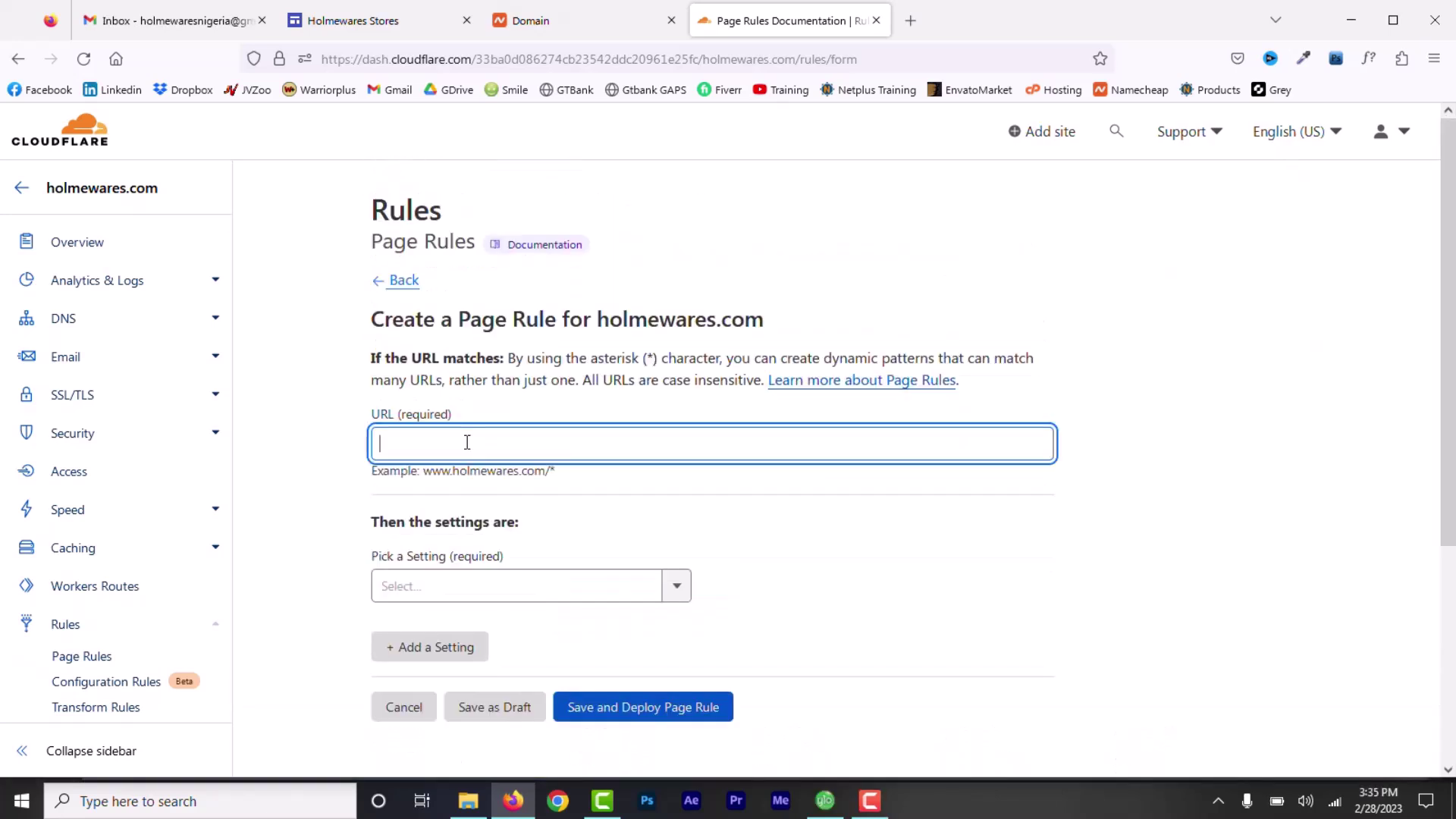
{"action": "type", "text": "holmewares.com"}
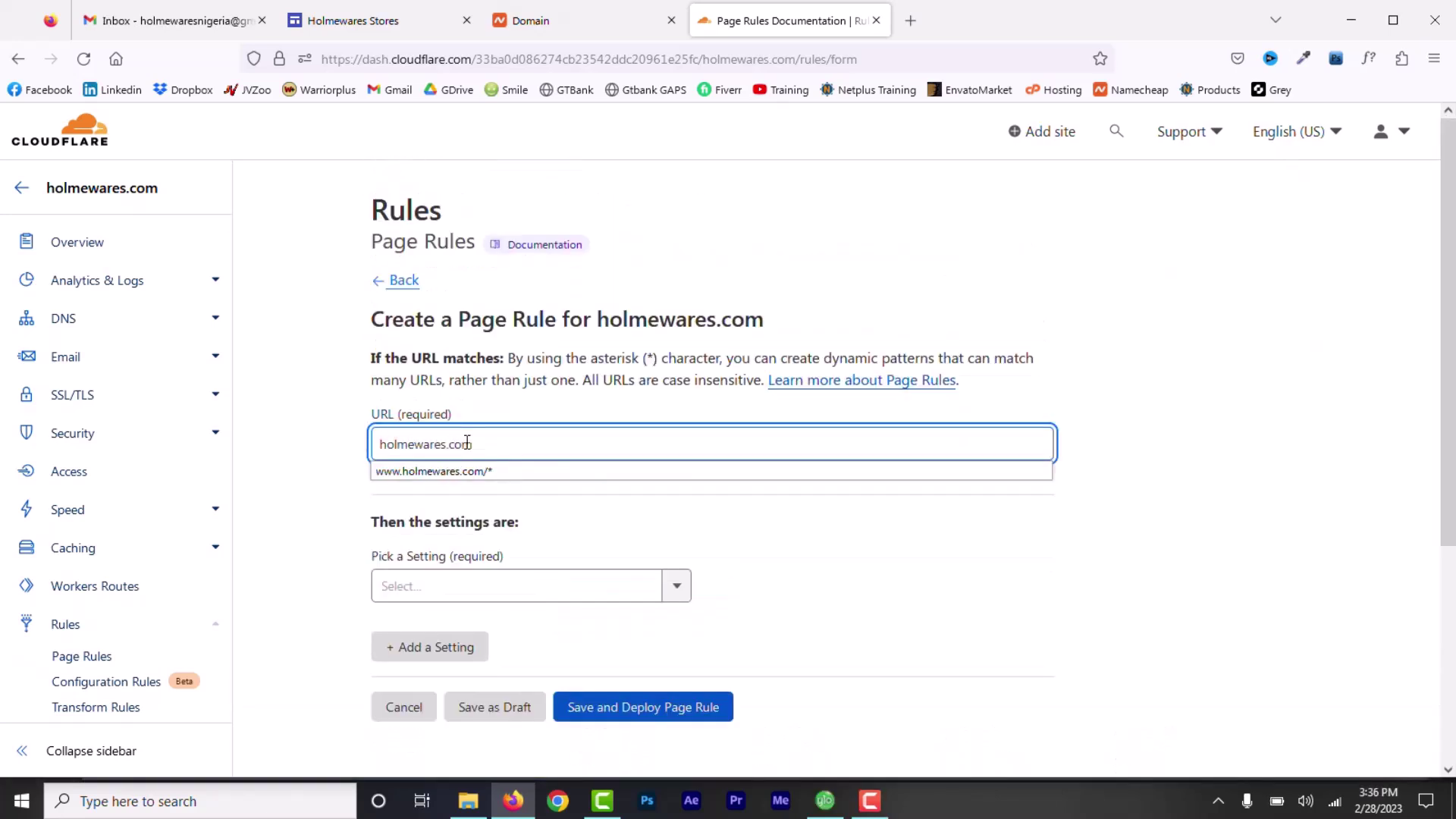
{"action": "scroll", "coordinate": [801, 371], "scroll_direction": "down", "scroll_amount": 3}
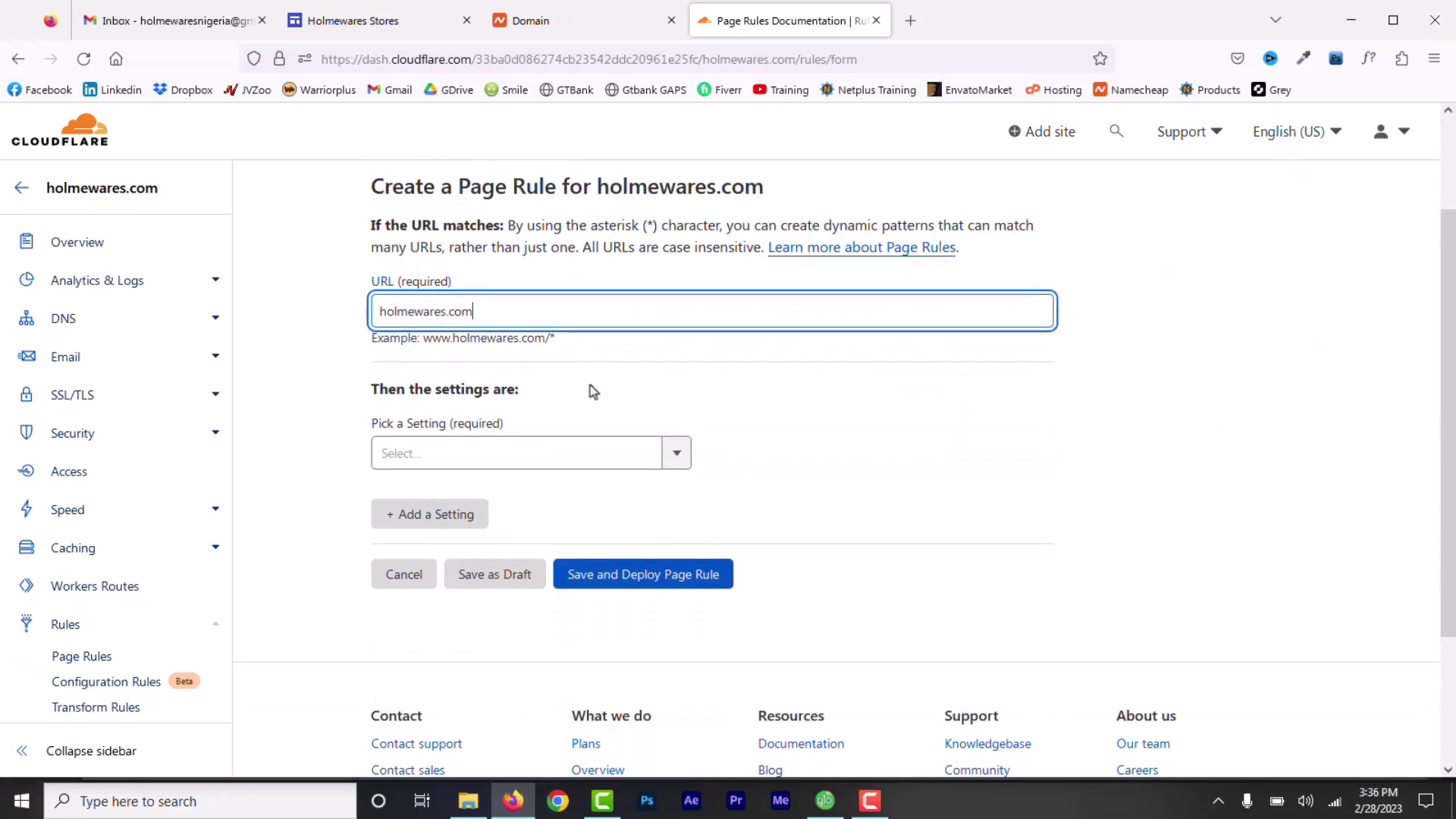
{"action": "left_click", "coordinate": [675, 455]}
{"action": "mouse_move", "coordinate": [682, 489]}
{"action": "left_mouse_down"}
{"action": "mouse_move", "coordinate": [685, 650]}
{"action": "mouse_move", "coordinate": [683, 615]}
{"action": "left_mouse_up"}
{"action": "left_click", "coordinate": [527, 562]}
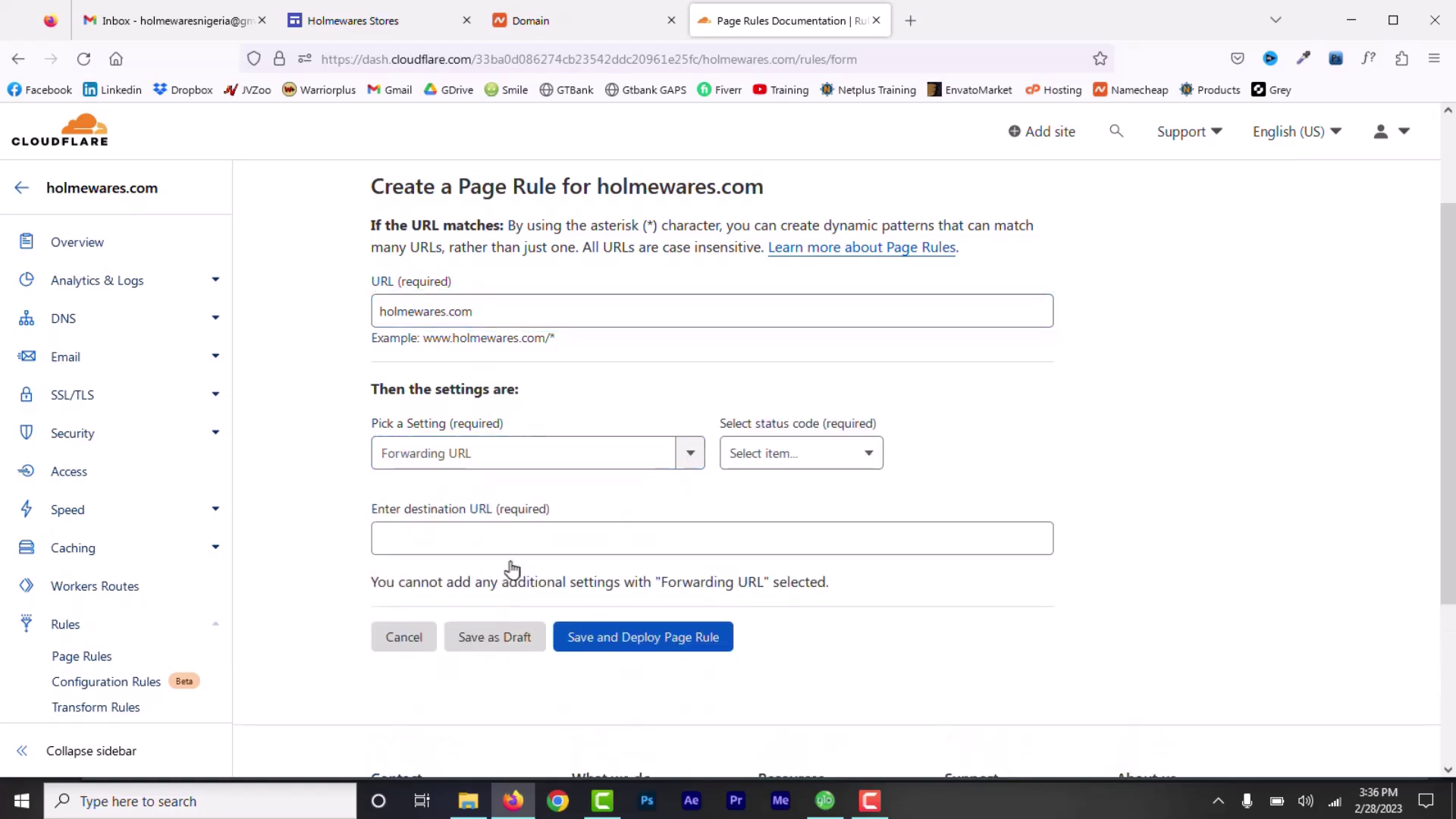
{"action": "left_click", "coordinate": [868, 458]}
{"action": "left_click", "coordinate": [846, 497]}
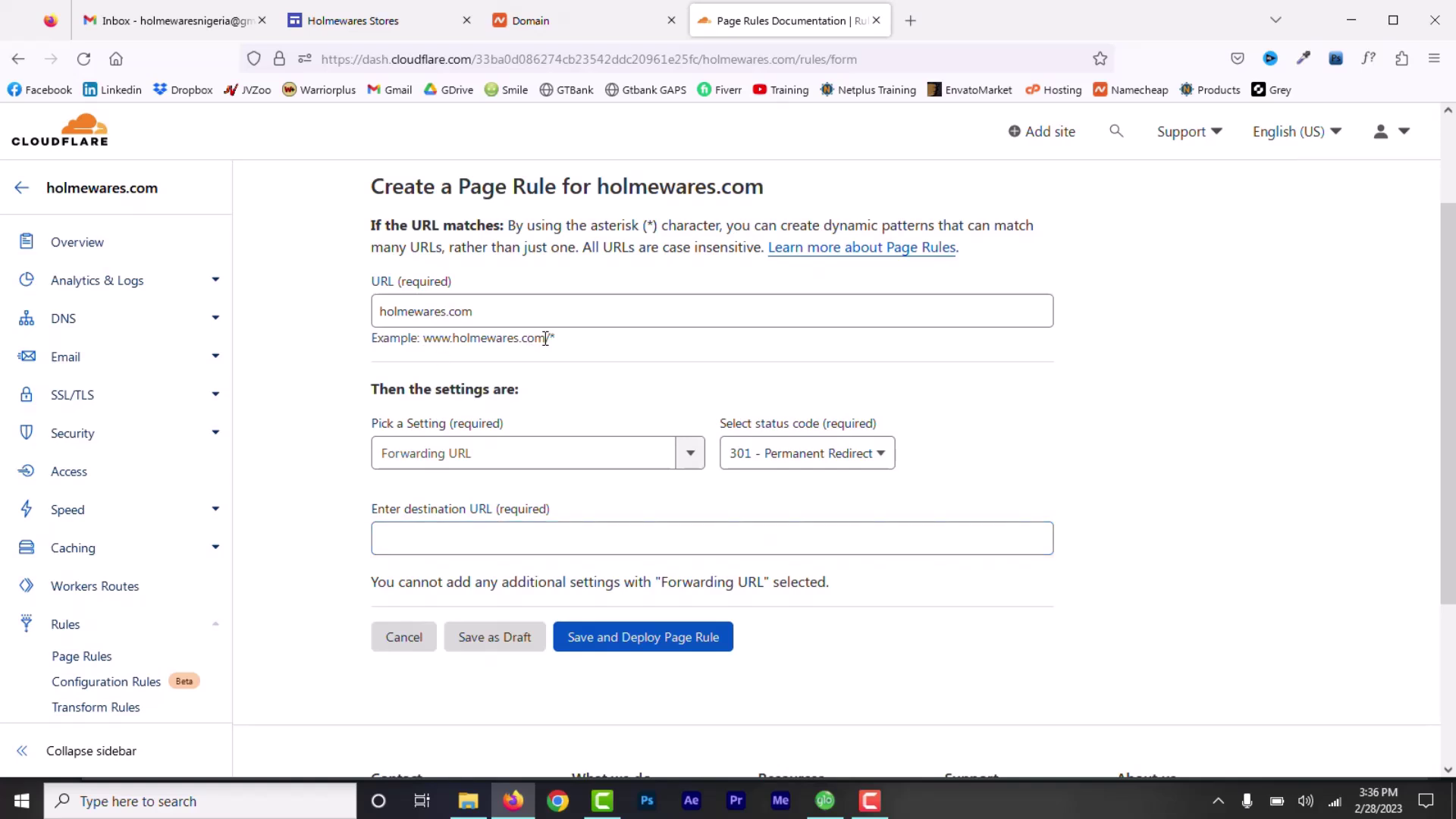
{"action": "left_click", "coordinate": [467, 540]}
{"action": "type", "text": "h"}
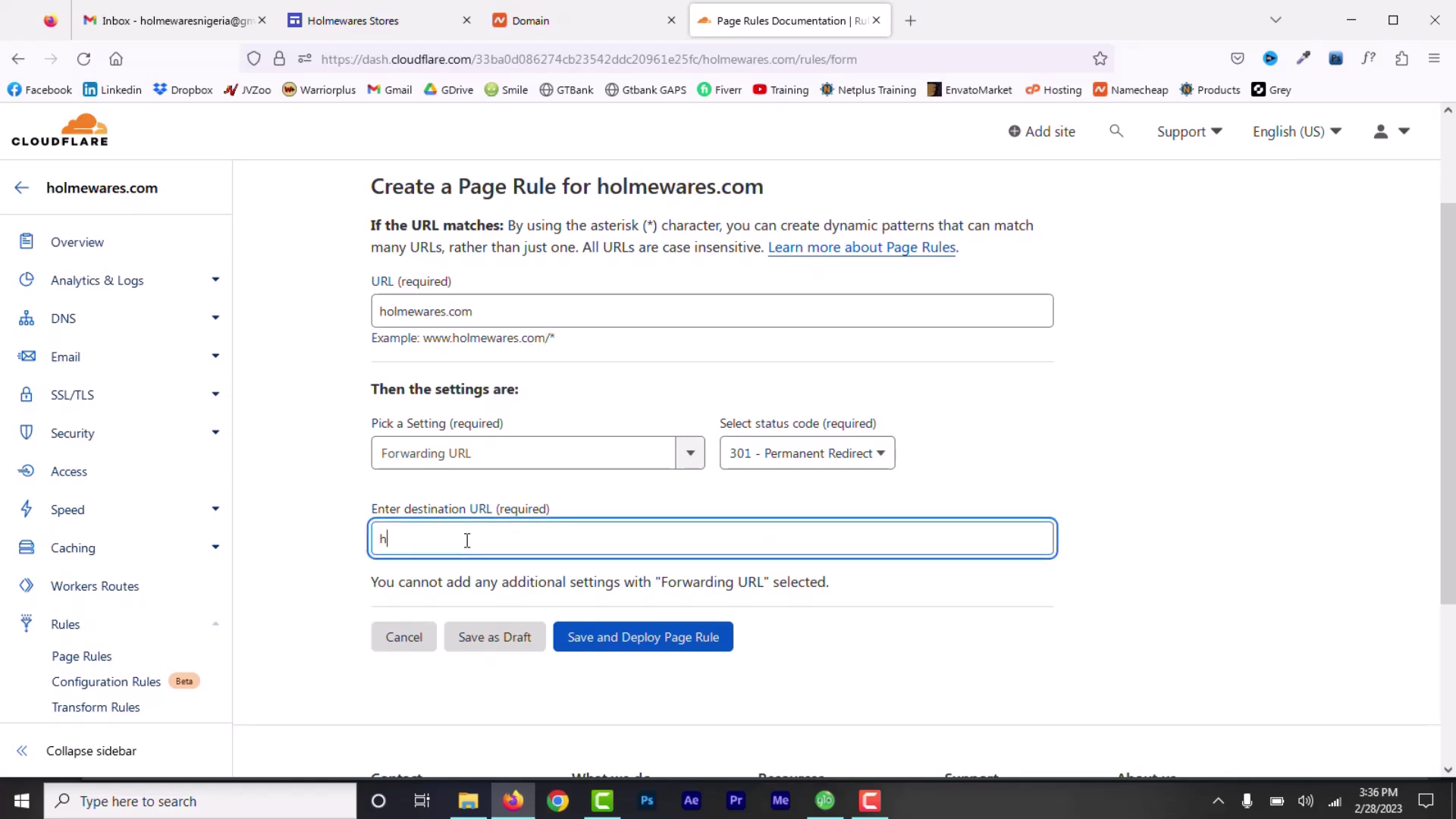
{"action": "type", "text": "ttps://www.homeswares.com"}
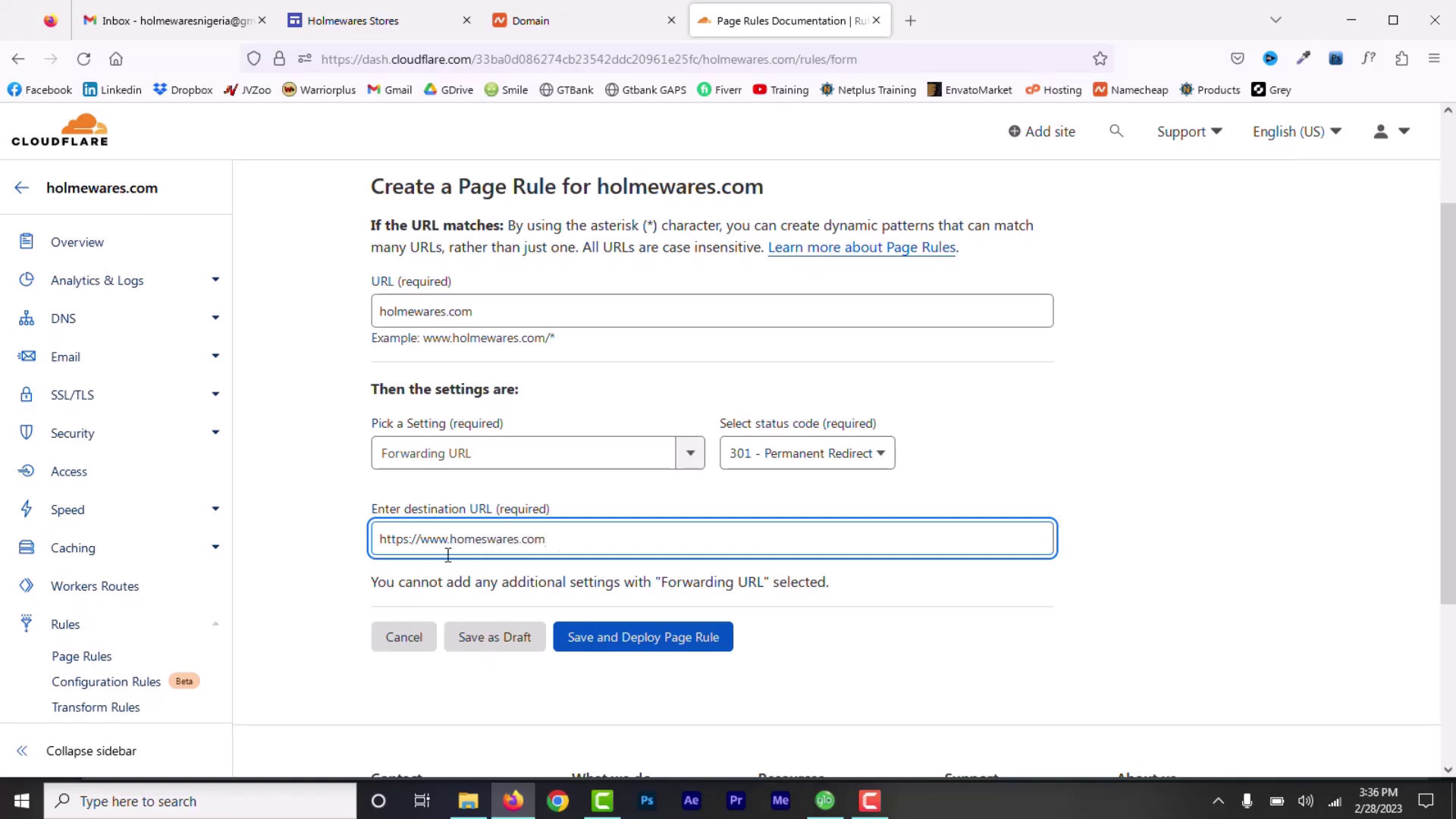
{"action": "type", "text": "l"}
{"action": "left_click", "coordinate": [575, 539]}
{"action": "left_click", "coordinate": [621, 645]}
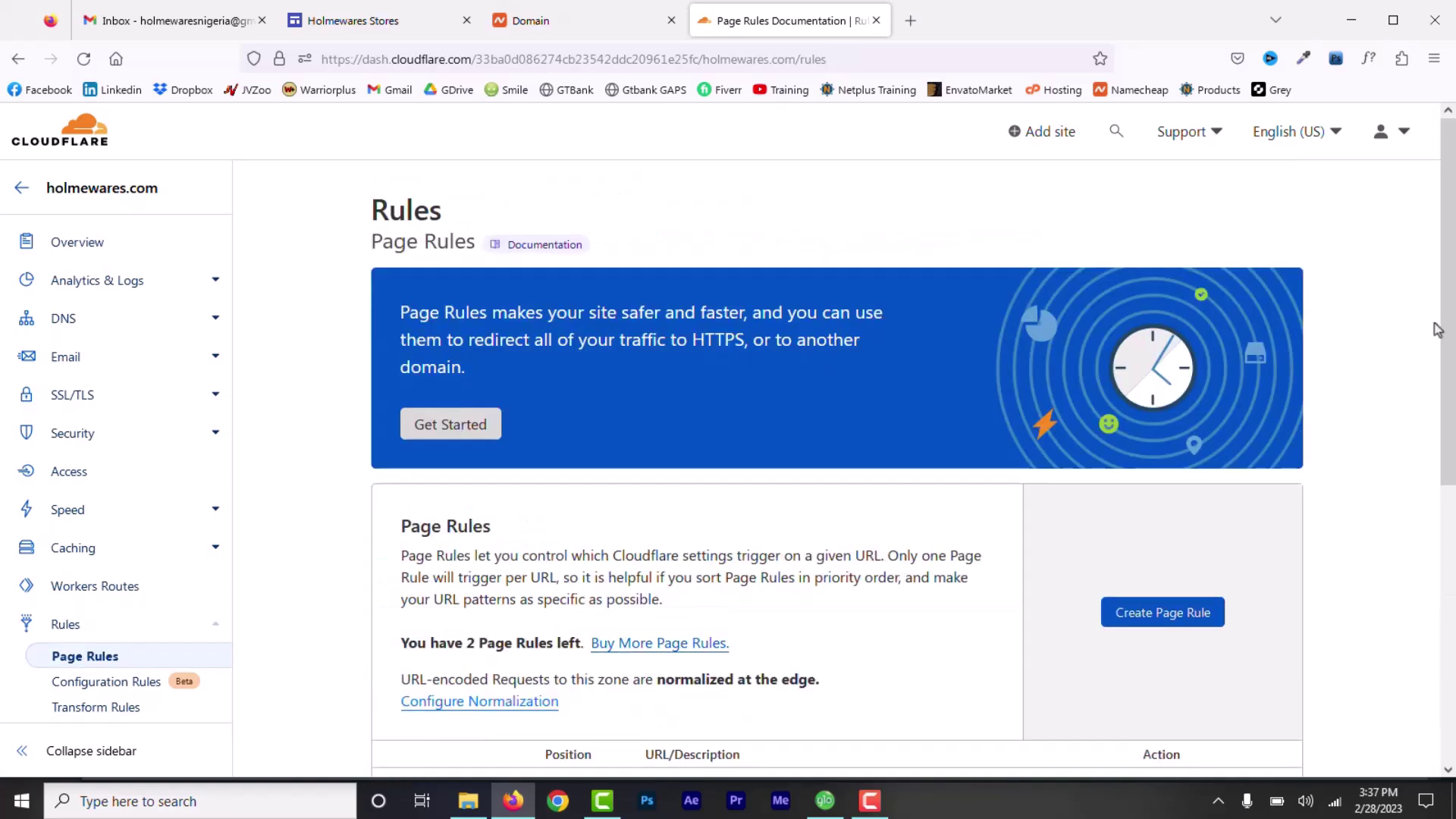
- Load holmewares.com in a new tab to test the redirect
{"action": "left_click_drag", "start_coordinate": [1449, 426], "coordinate": [1452, 522]}
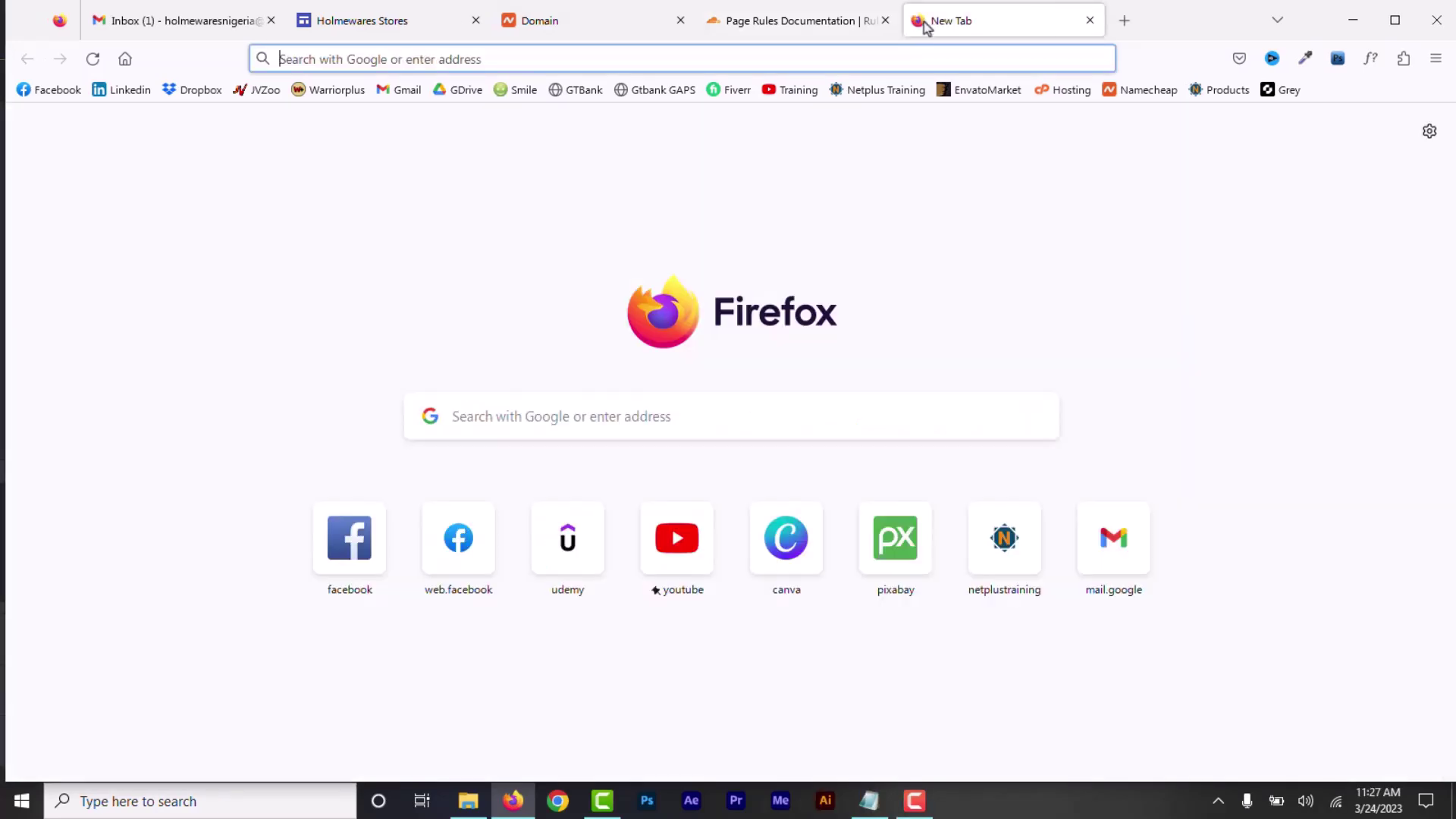
{"action": "type", "text": "holmewares.com"}
{"action": "key", "text": "Return"}
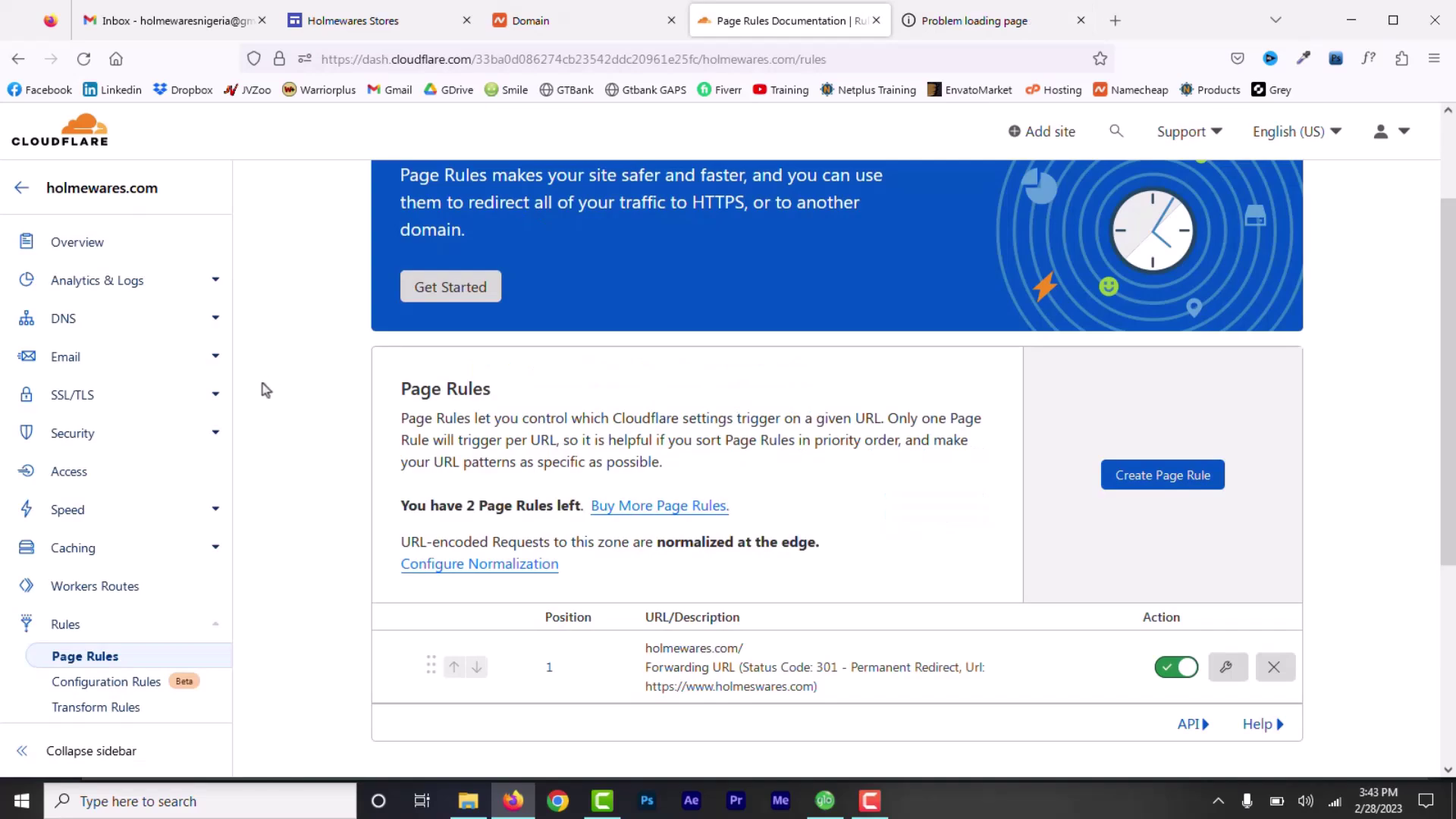
- Change Cloudflare's SSL/TLS encryption mode to Full and return to the error page
{"action": "left_click", "coordinate": [214, 395]}
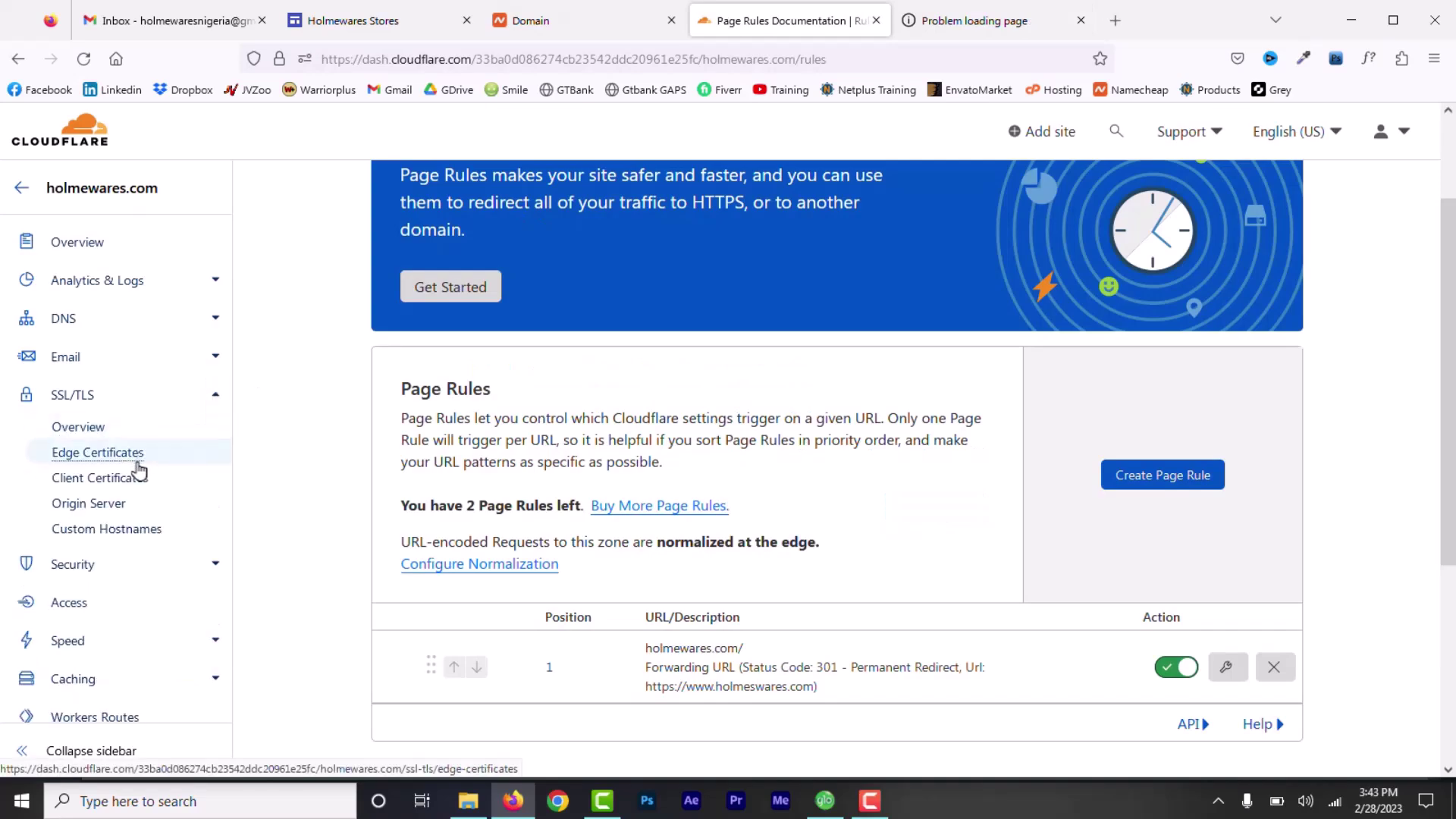
{"action": "left_click", "coordinate": [95, 429]}
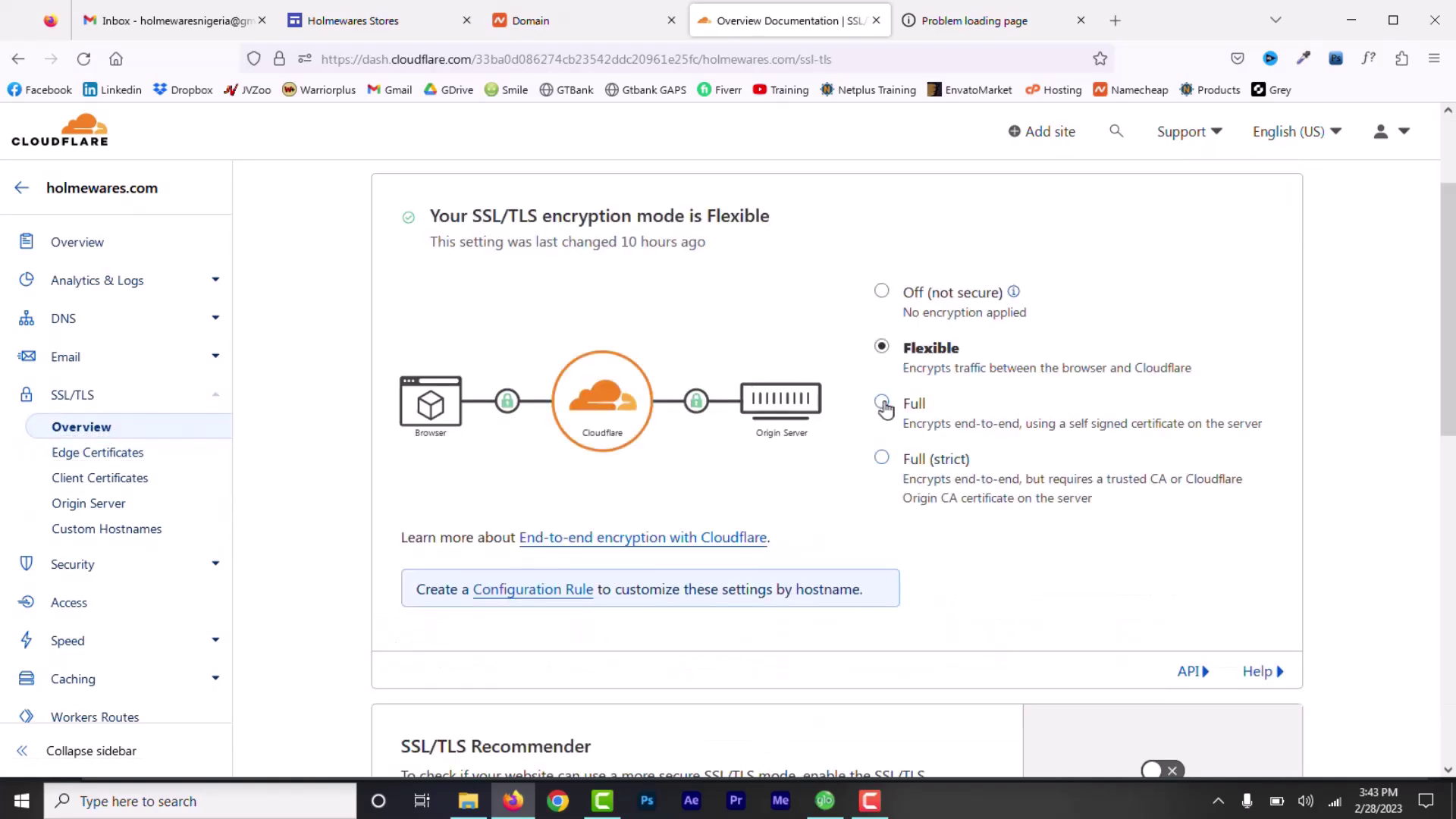
{"action": "left_click", "coordinate": [883, 406]}
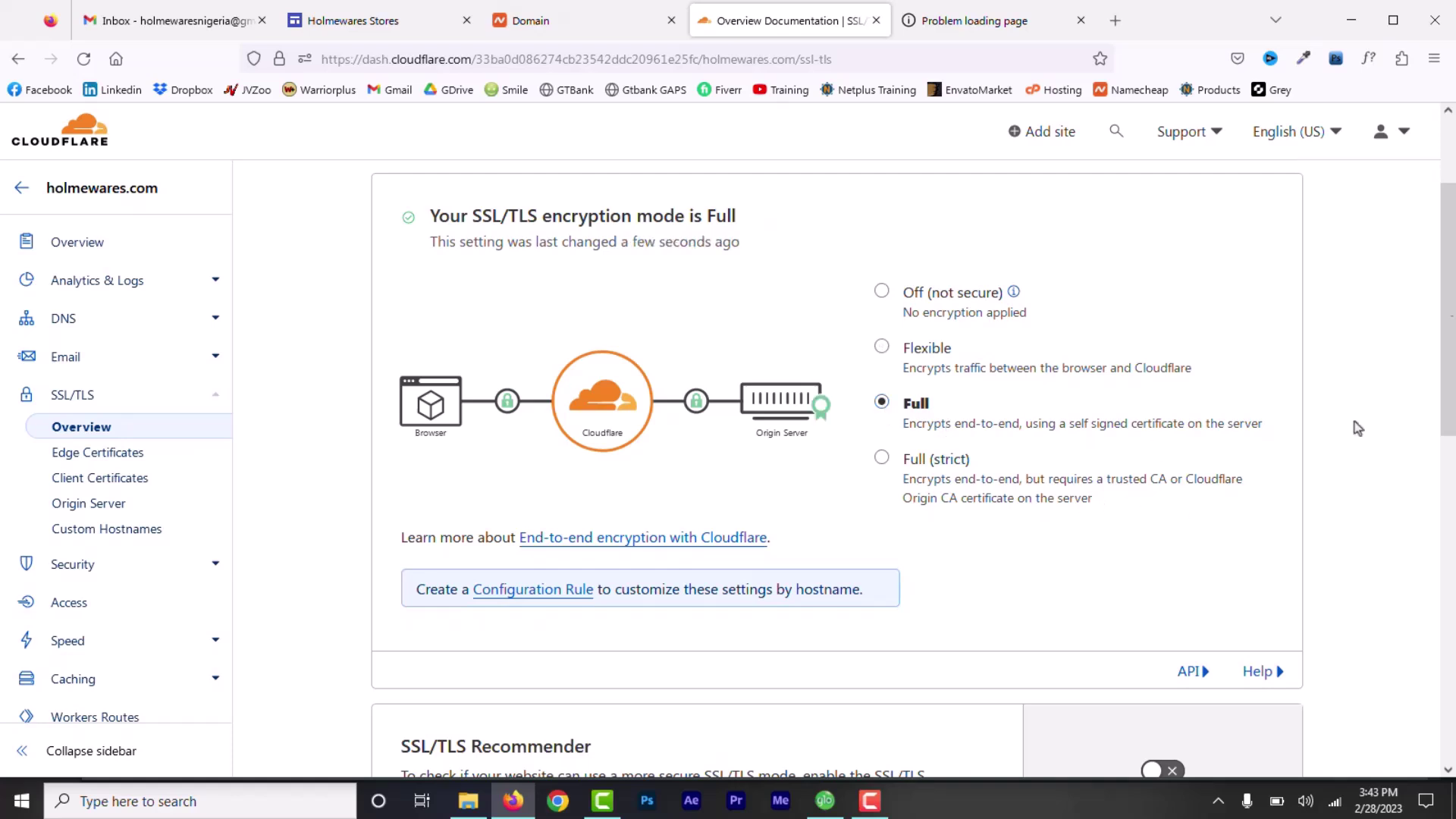
{"action": "scroll", "coordinate": [1214, 424], "scroll_direction": "up", "scroll_amount": 2}
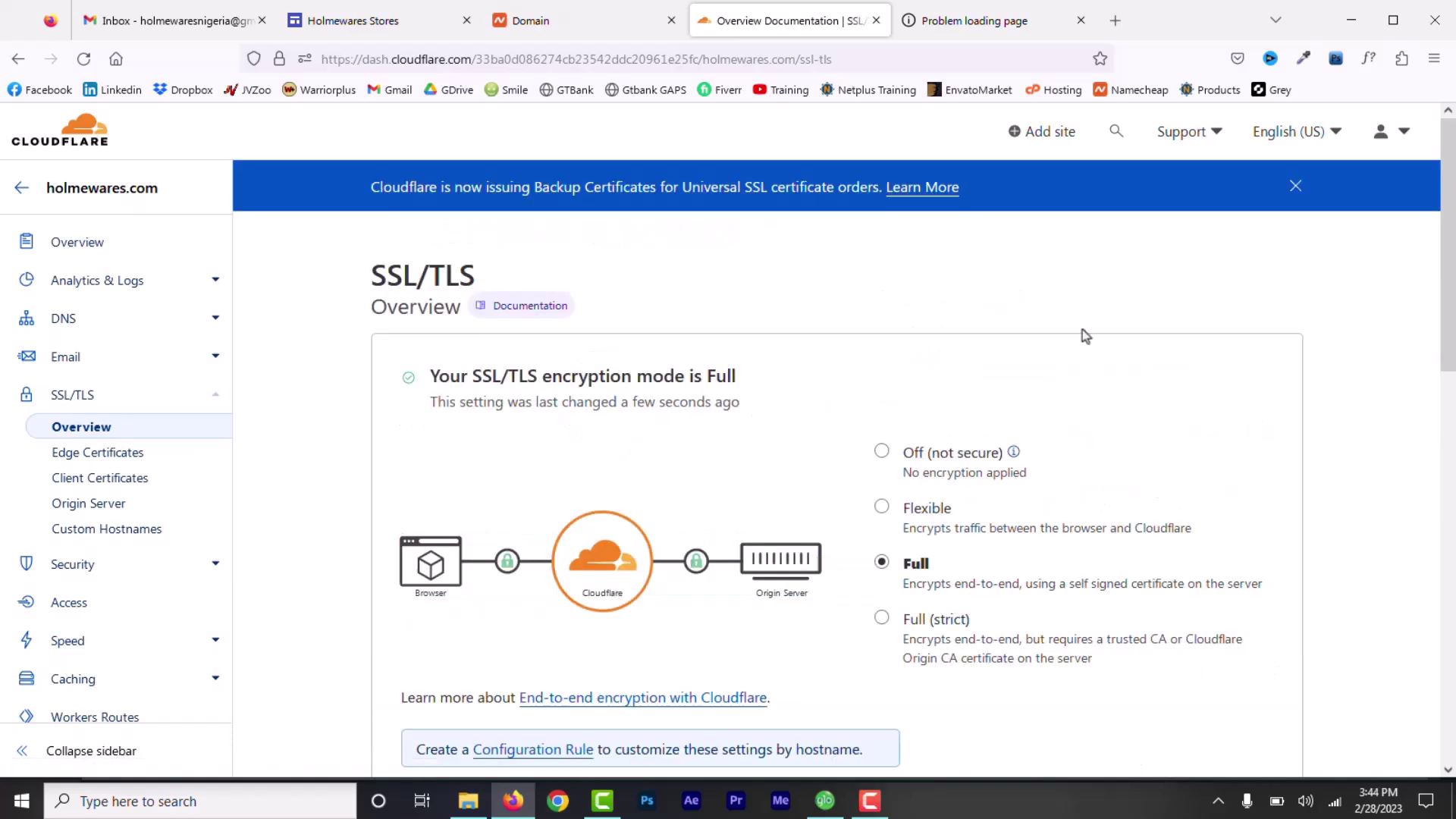
{"action": "left_click", "coordinate": [977, 23]}
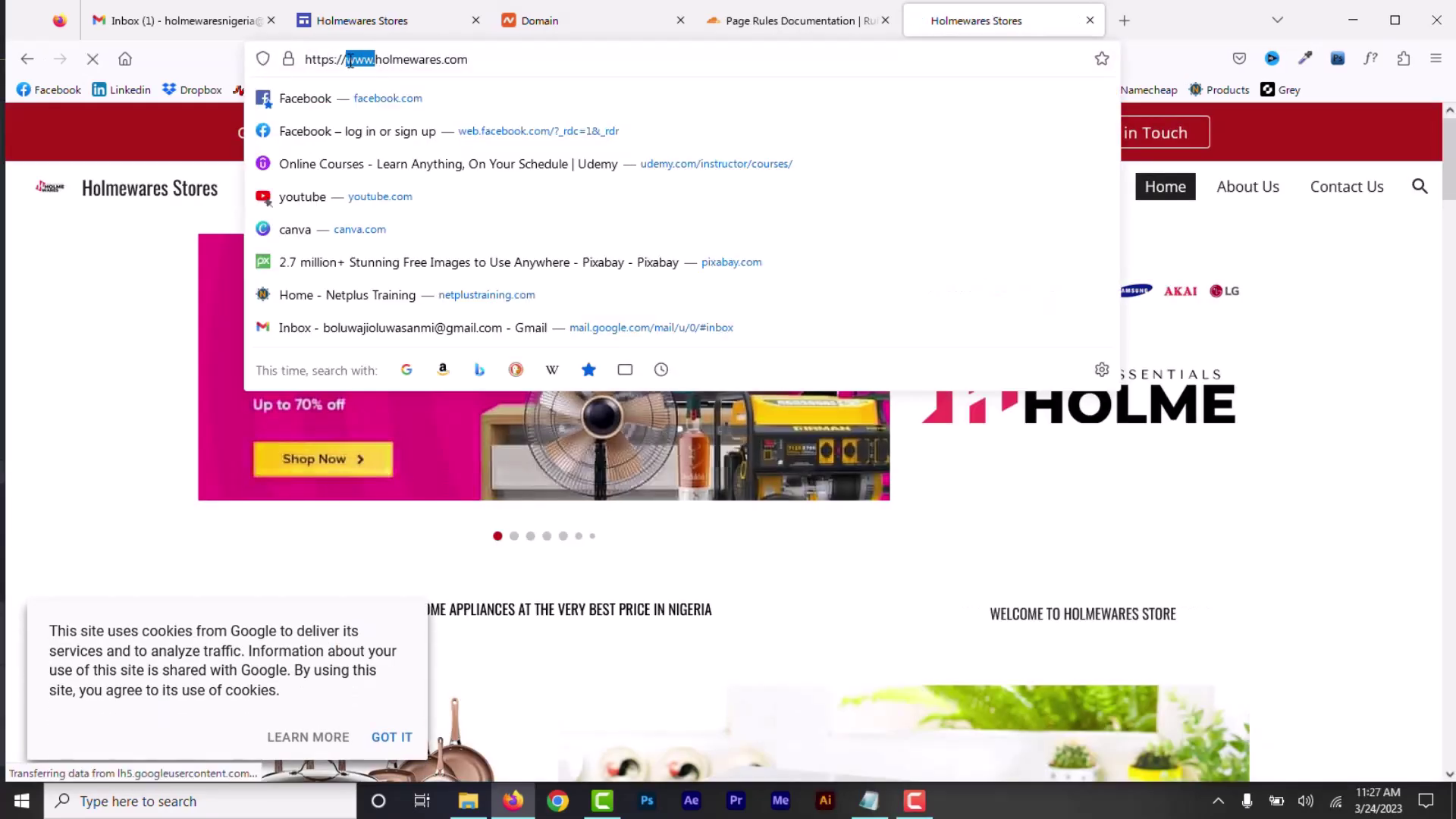
{"action": "left_click", "coordinate": [522, 57]}
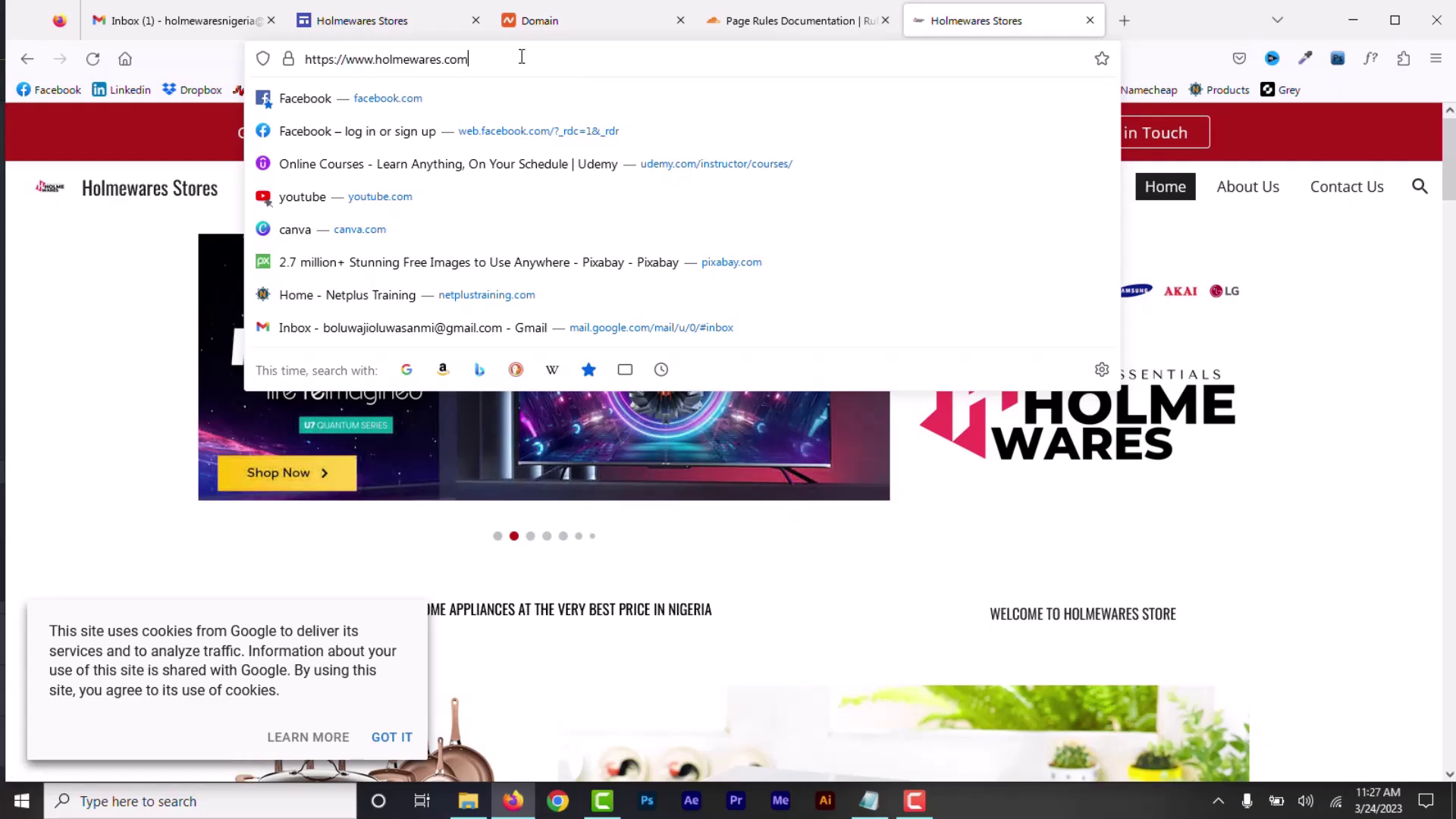
{"action": "left_click", "coordinate": [1195, 57]}
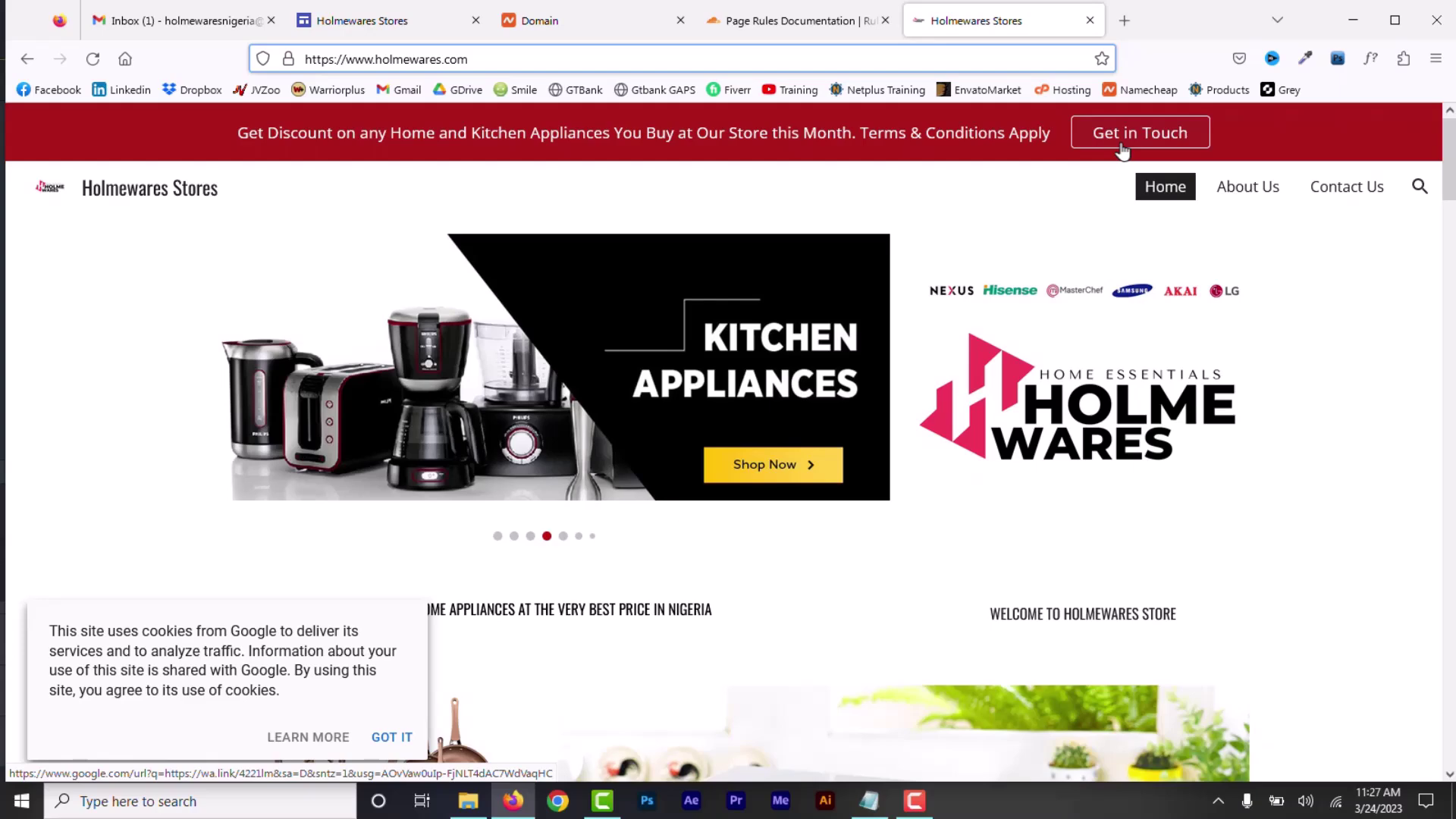
{"action": "left_click", "coordinate": [834, 21]}
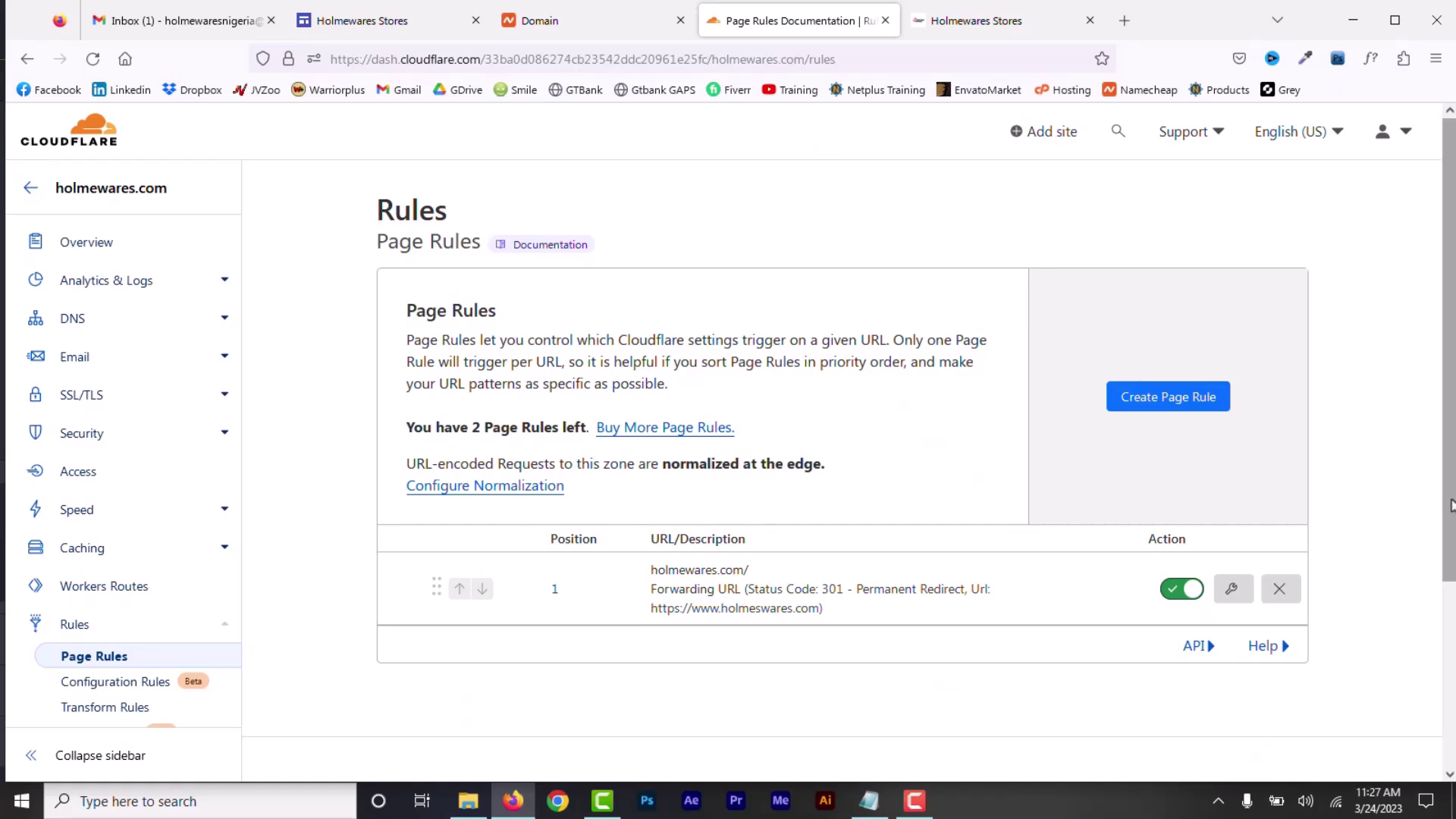
{"action": "left_click", "coordinate": [1155, 398]}
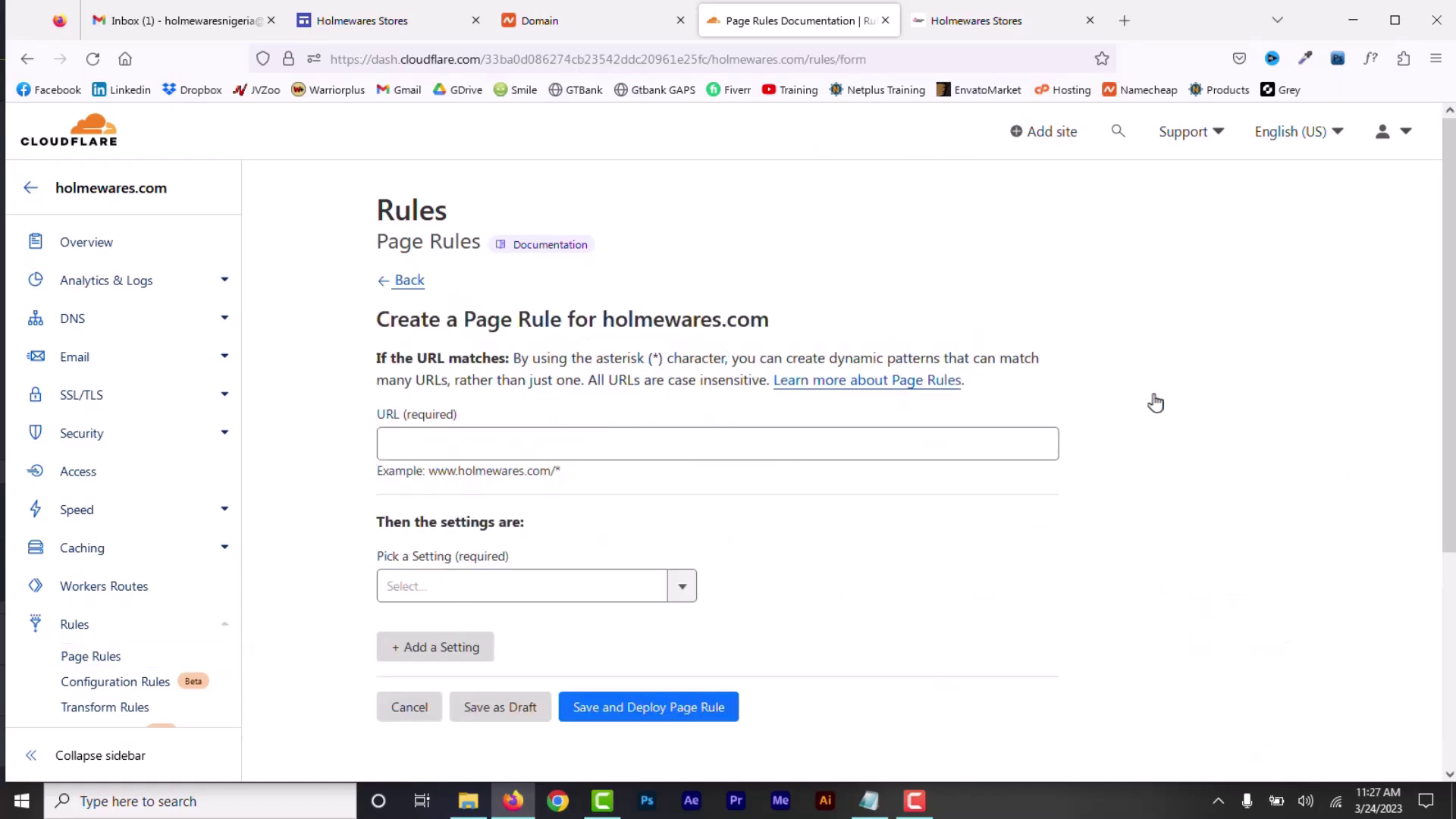
{"action": "left_click", "coordinate": [533, 443]}
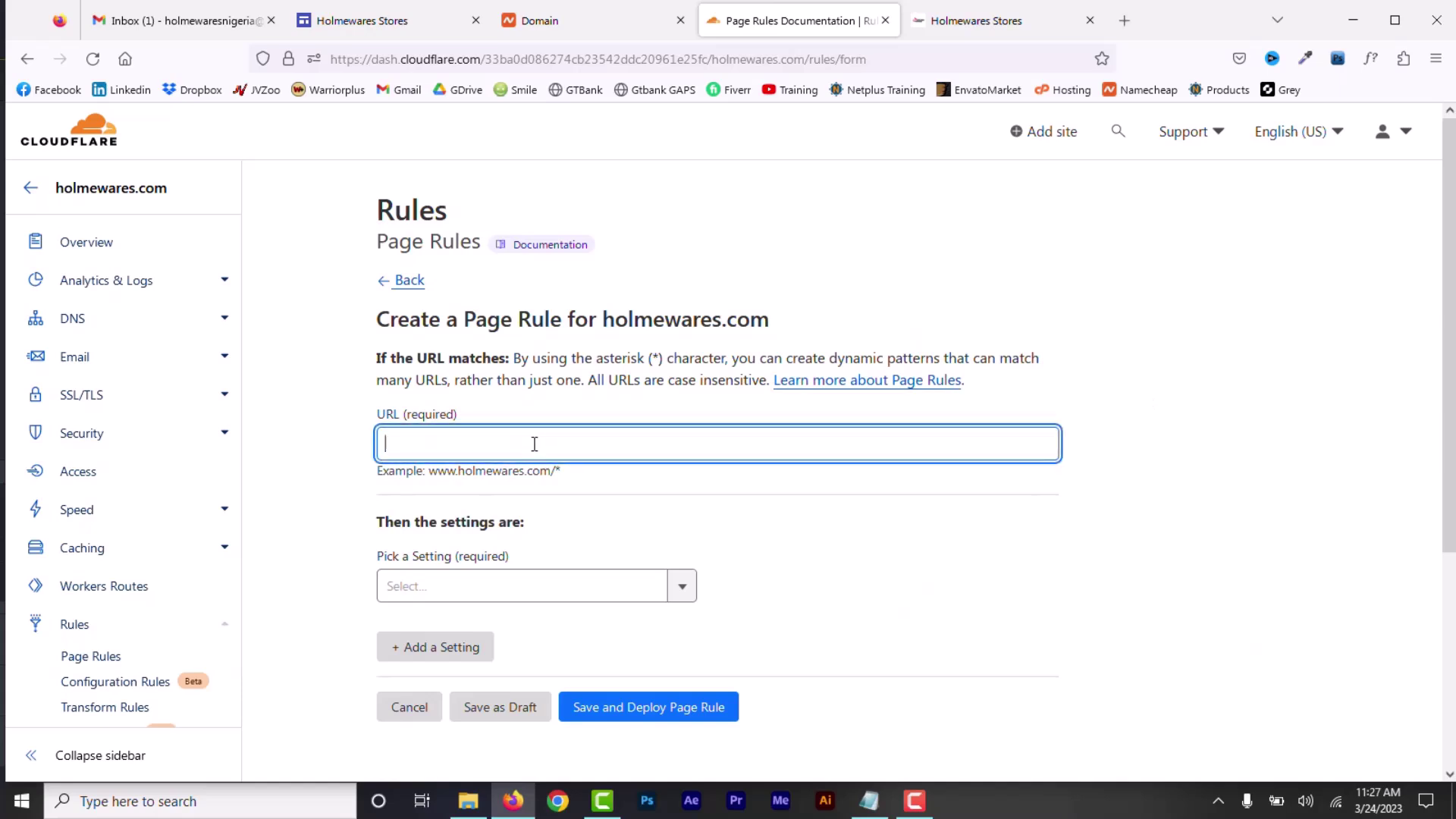
{"action": "type", "text": "home"}
{"action": "left_click", "coordinate": [399, 470]}
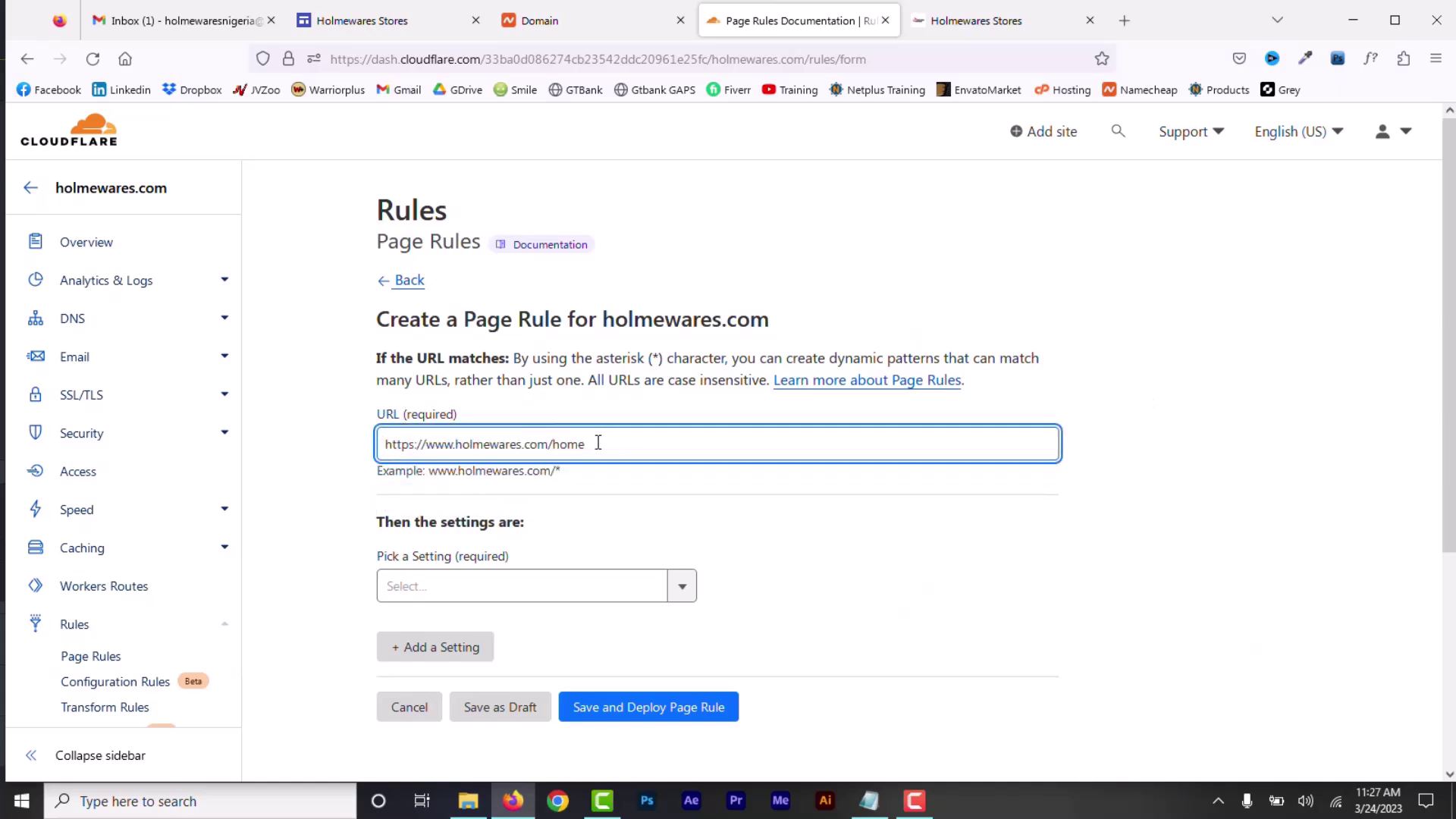
{"action": "left_click", "coordinate": [682, 589]}
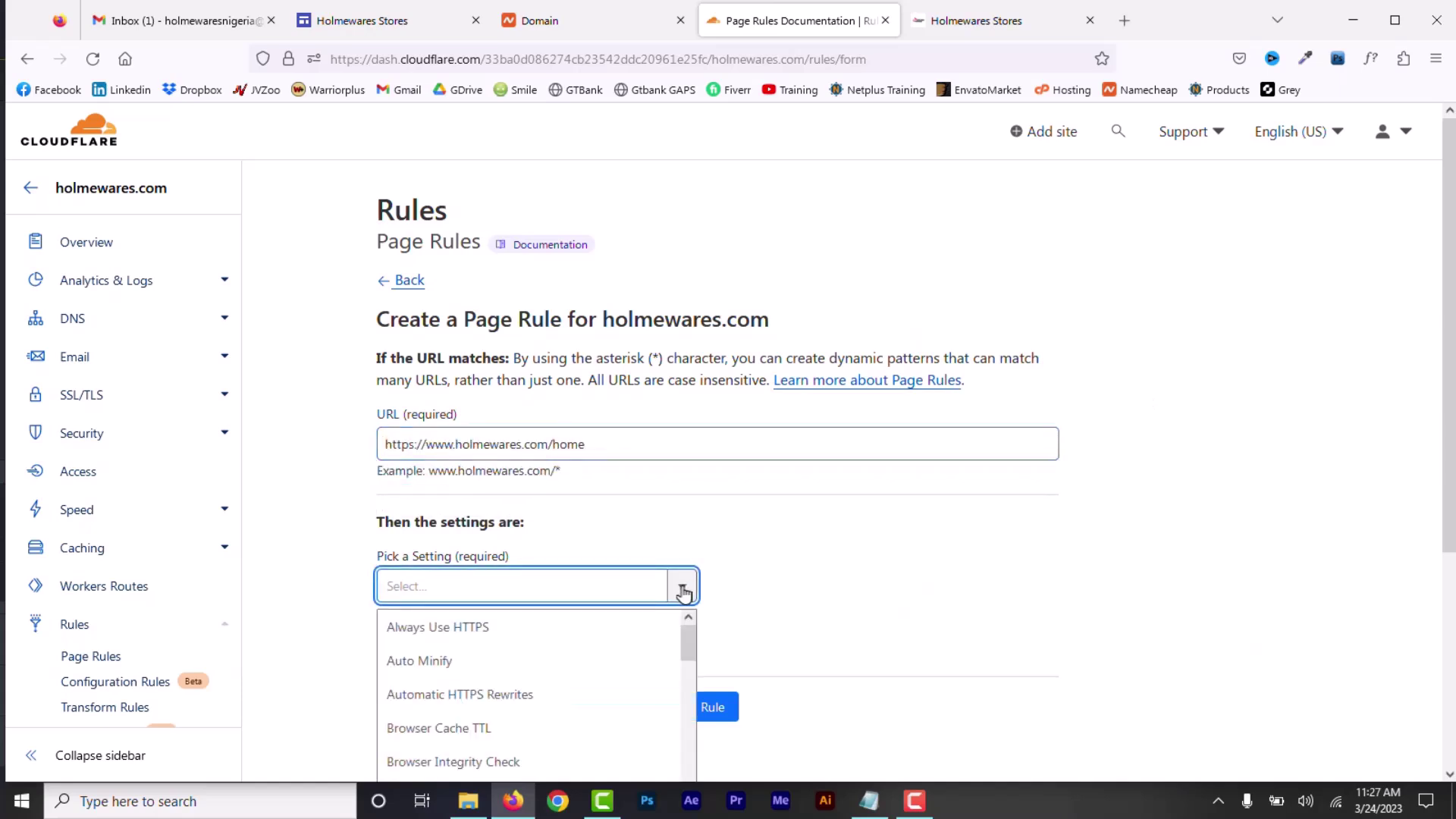
{"action": "scroll", "coordinate": [530, 721], "scroll_direction": "down", "scroll_amount": 3}
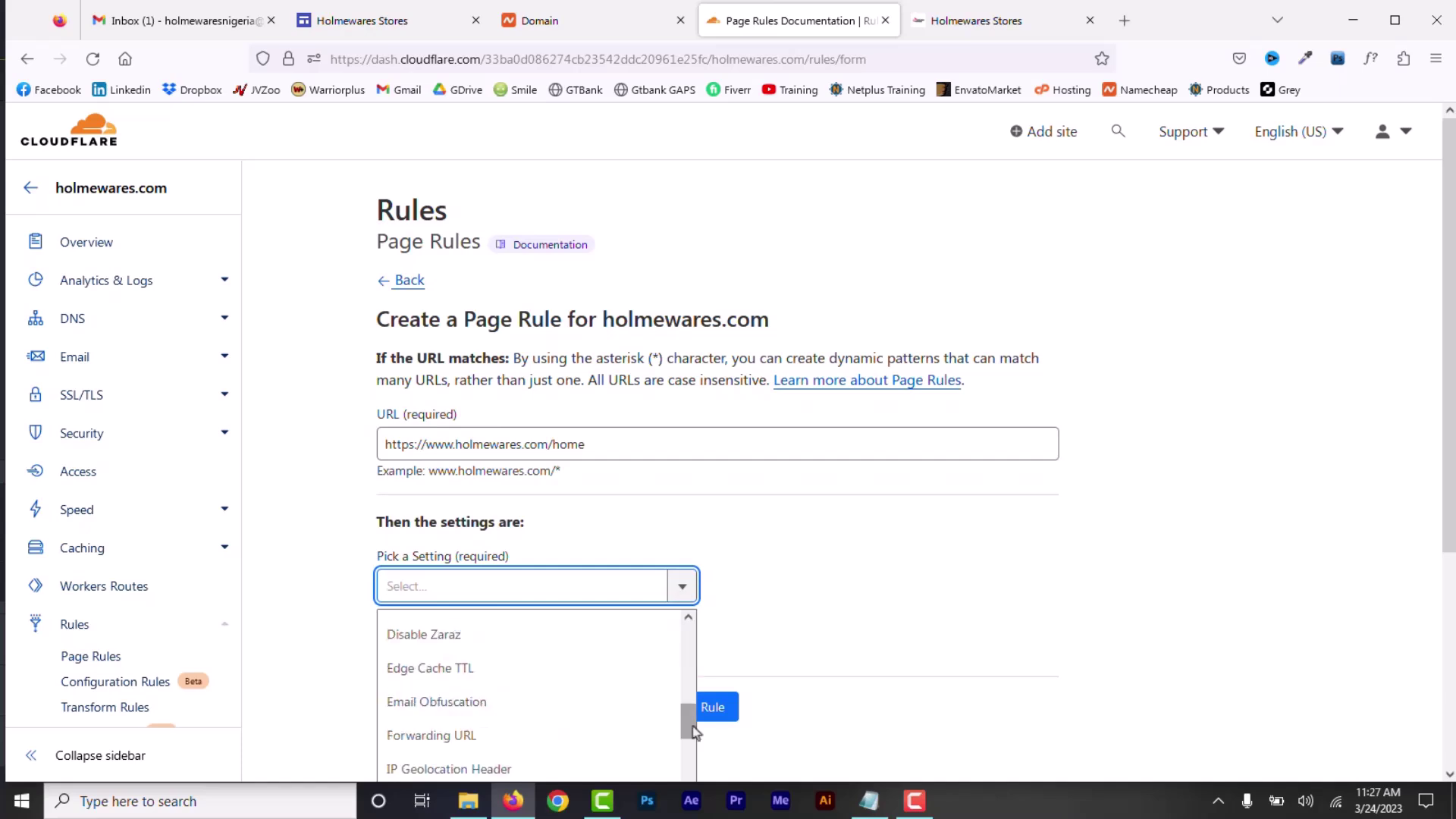
{"action": "left_click", "coordinate": [500, 738]}
{"action": "scroll", "coordinate": [1220, 505], "scroll_direction": "down", "scroll_amount": 2}
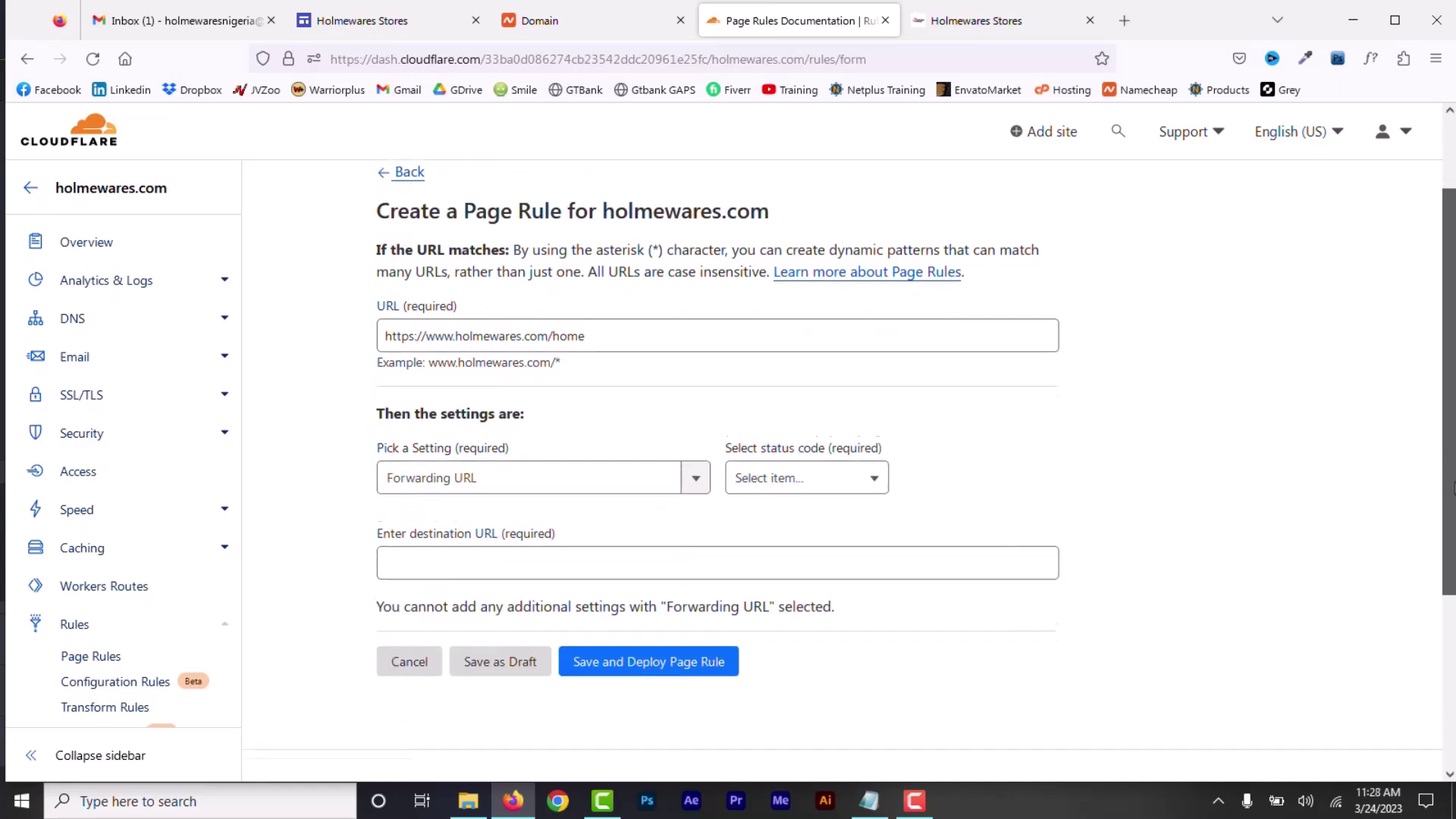
{"action": "left_click", "coordinate": [877, 474]}
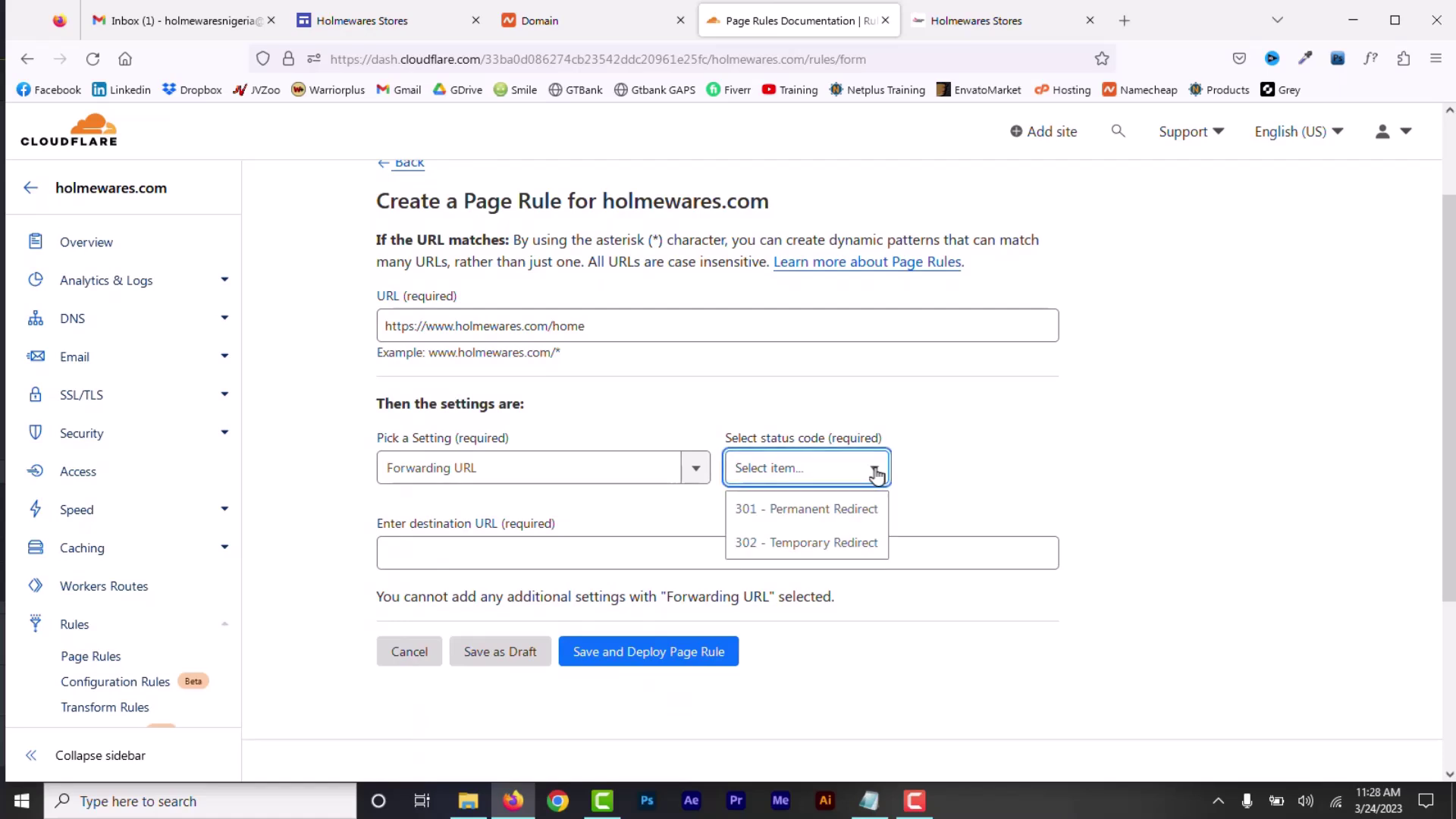
{"action": "left_click", "coordinate": [860, 512]}
{"action": "left_click", "coordinate": [672, 552]}
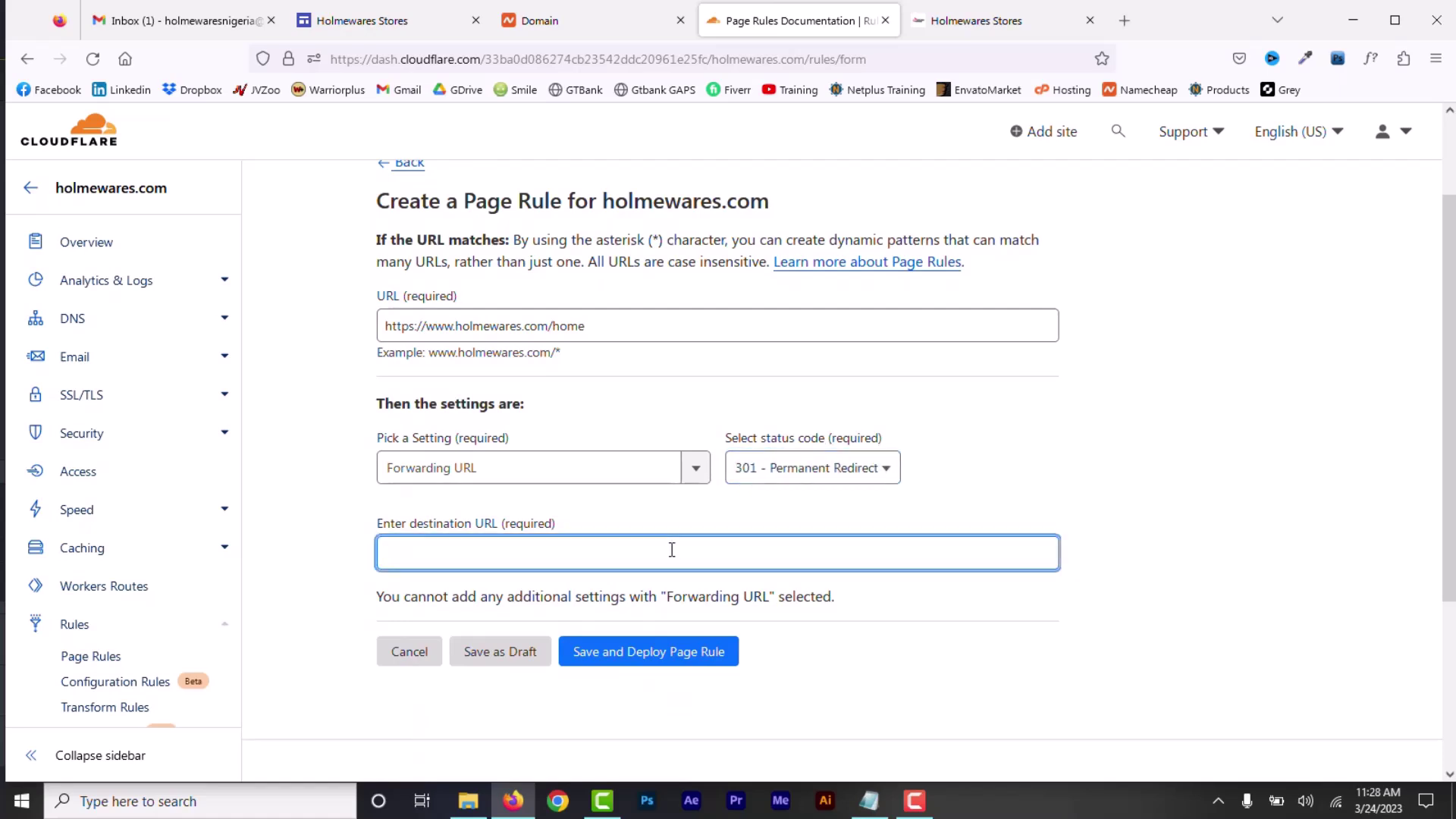
{"action": "type", "text": "https://www.holmeswares.com"}
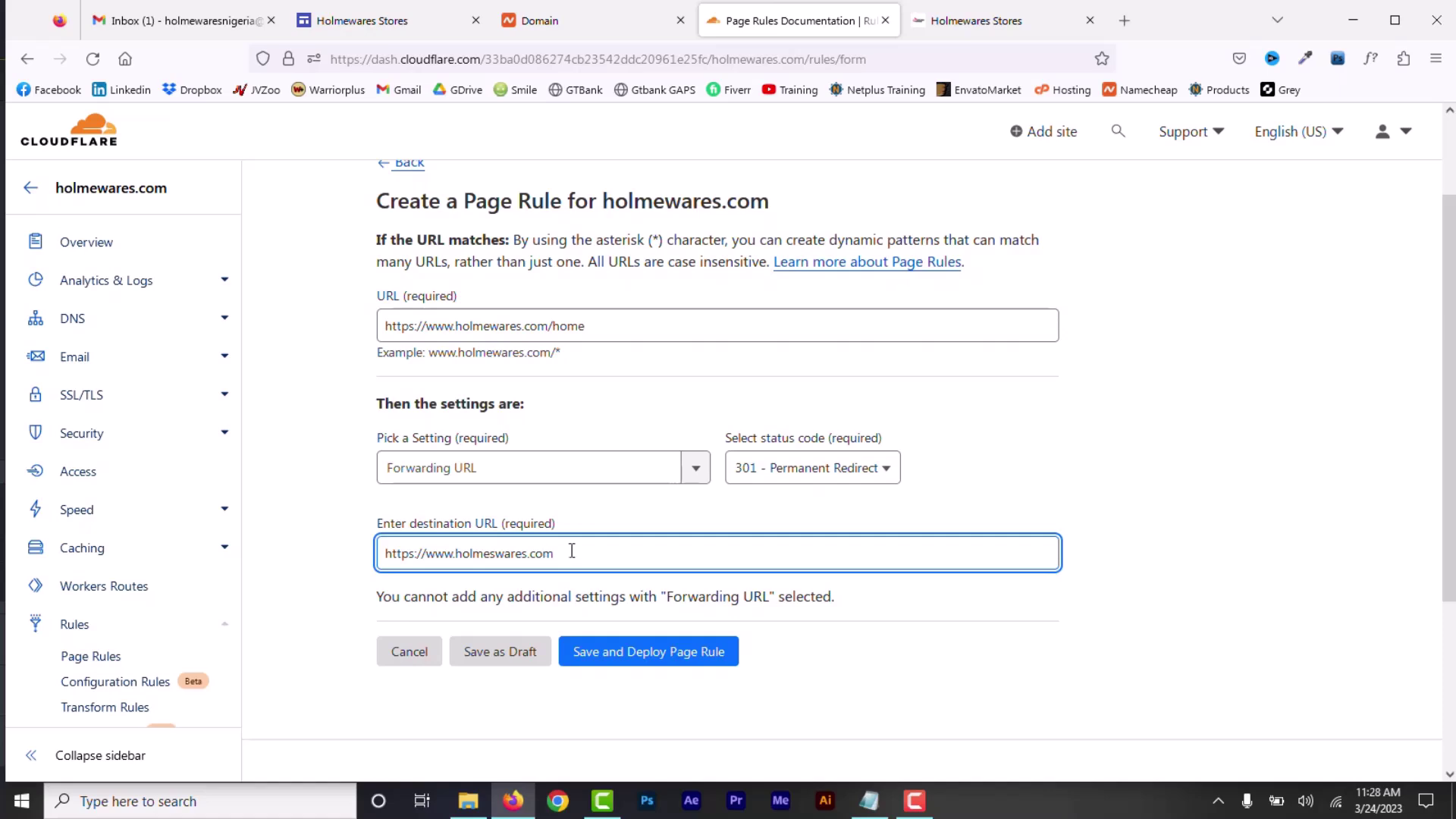
{"action": "left_click", "coordinate": [609, 656]}
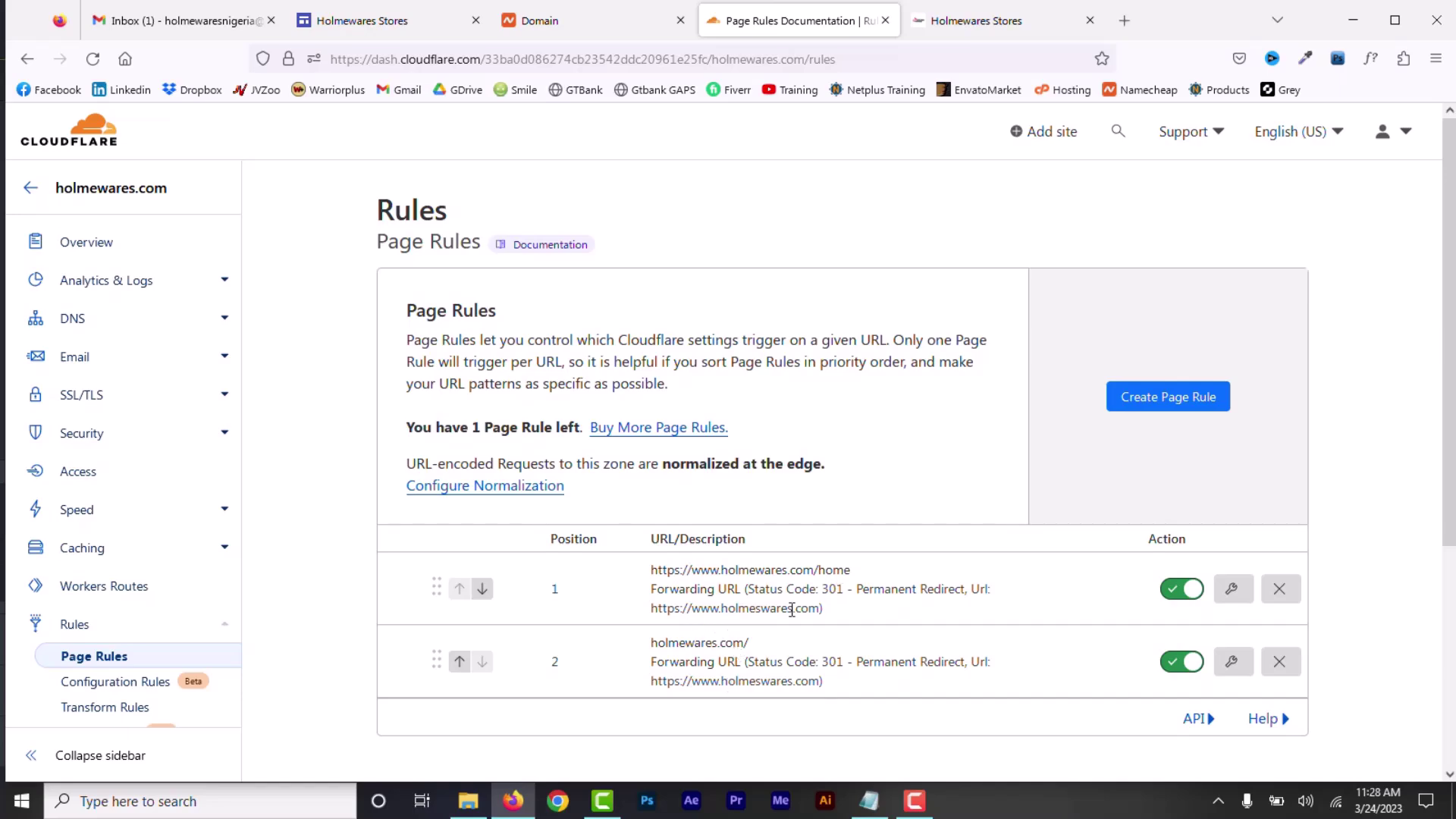
- Browse the live store's Home, About Us and Contact Us pages
{"action": "left_click", "coordinate": [983, 26]}
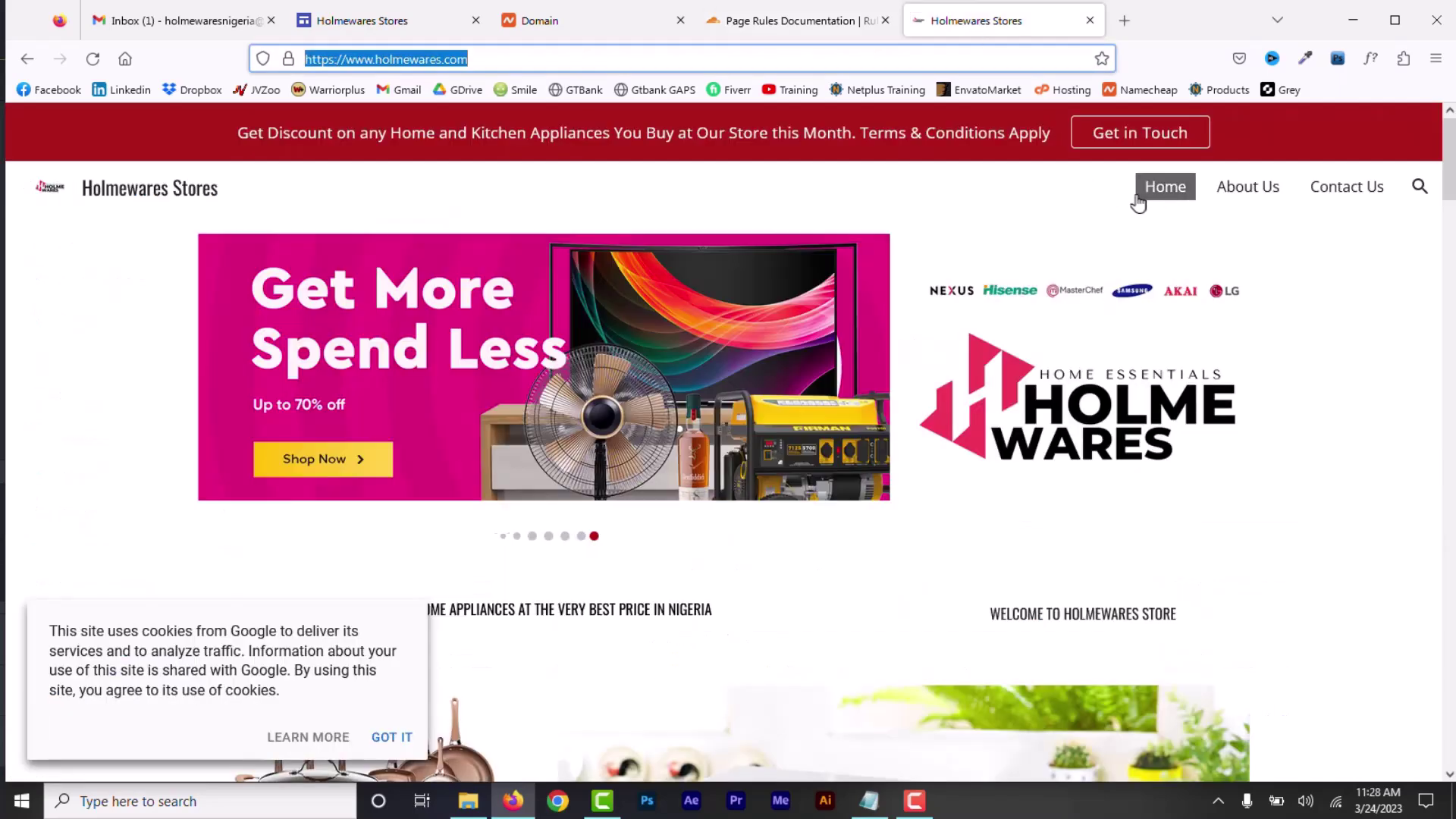
{"action": "left_click", "coordinate": [1162, 196]}
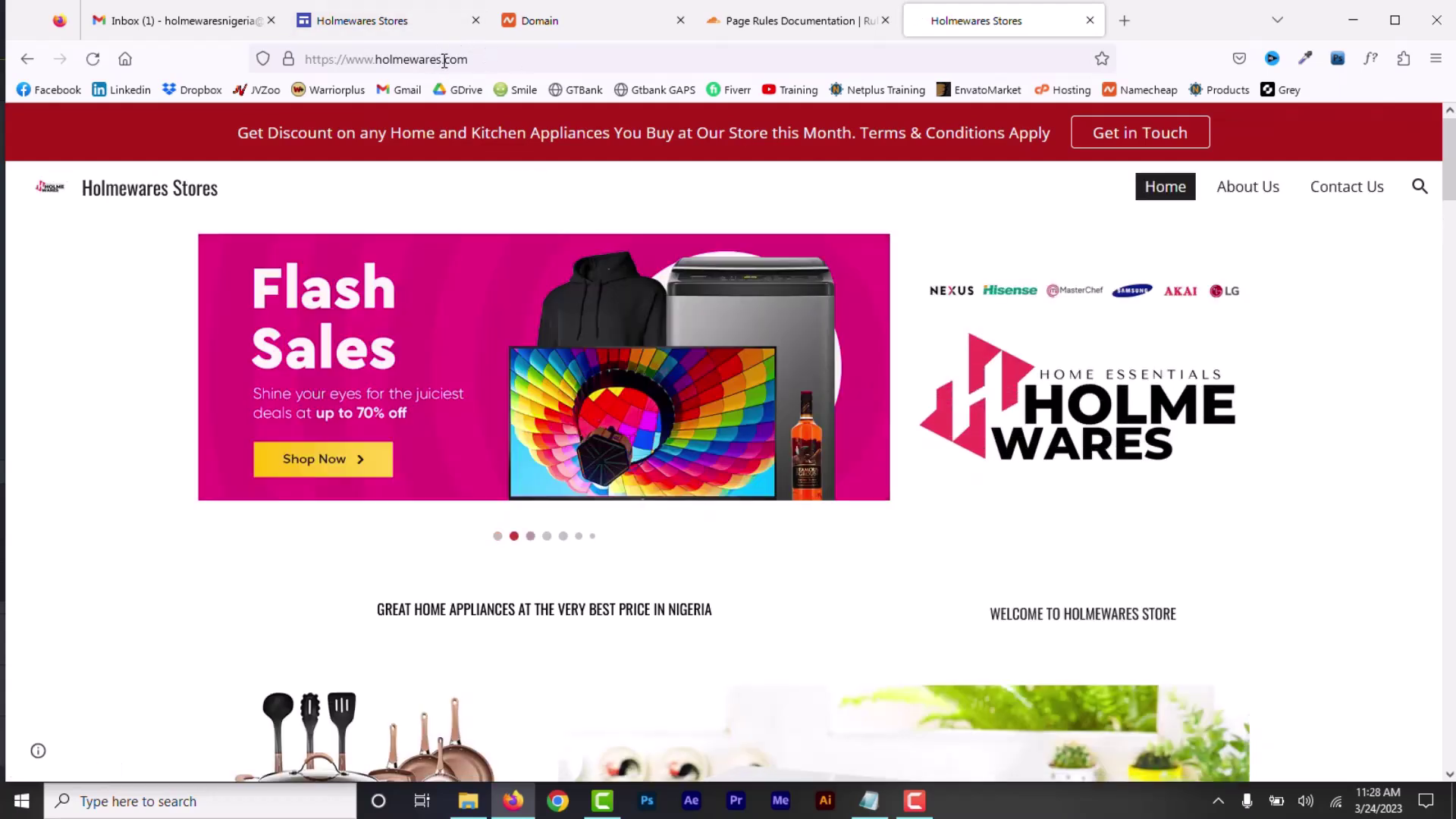
{"action": "left_click", "coordinate": [173, 199]}
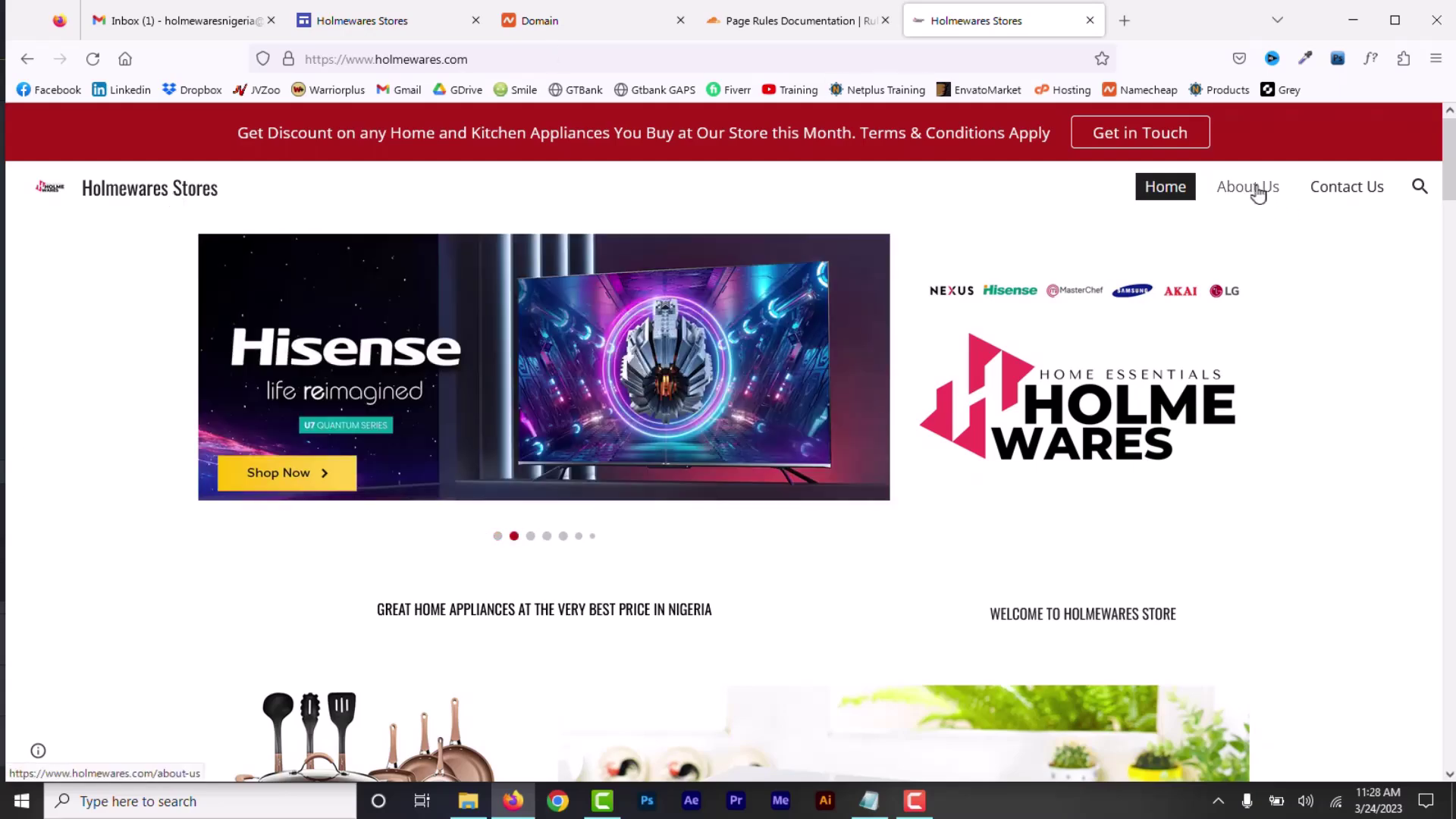
{"action": "left_click", "coordinate": [1253, 189]}
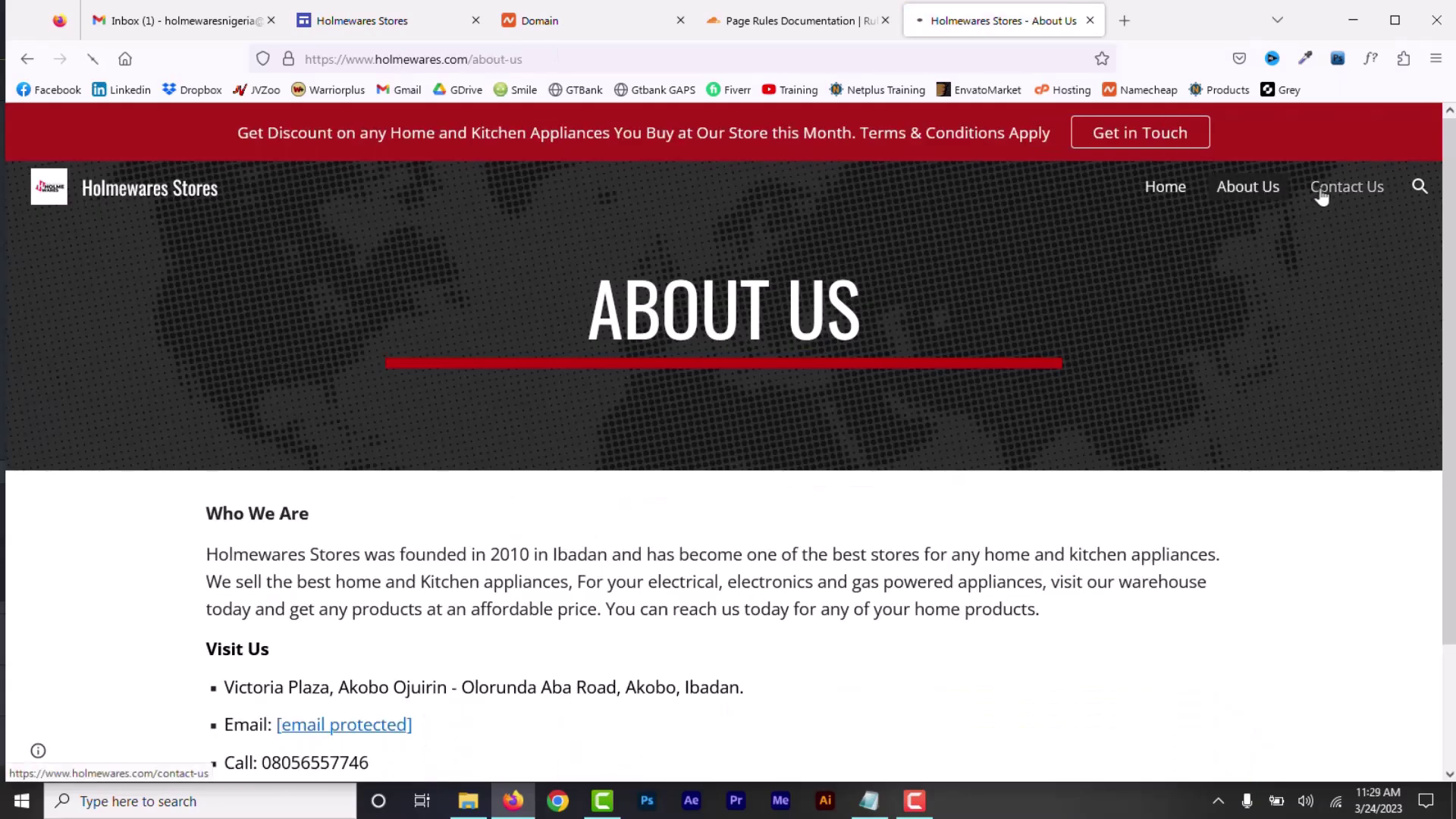
{"action": "left_click", "coordinate": [1321, 188]}
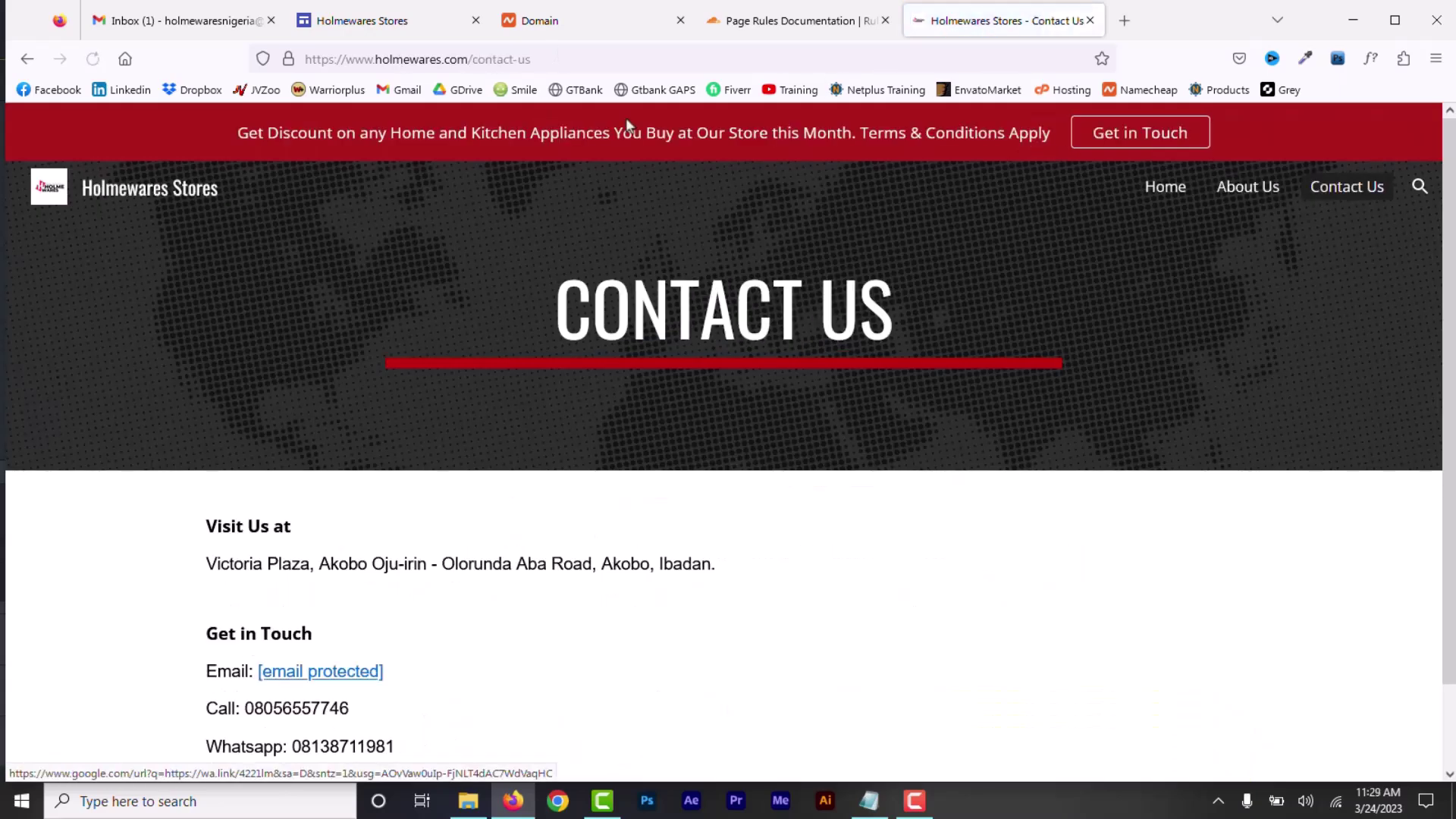
{"action": "left_click", "coordinate": [1160, 187]}
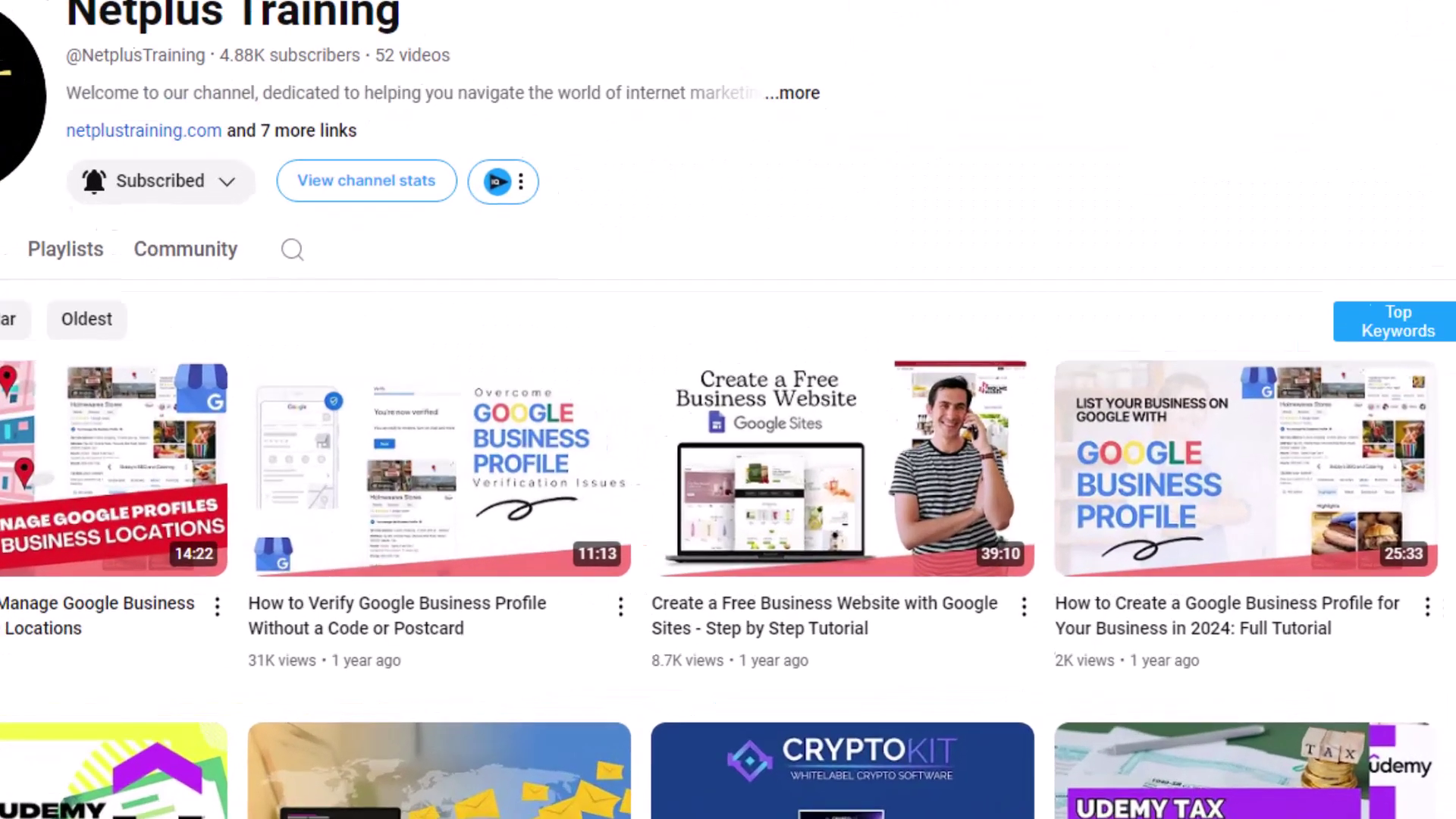